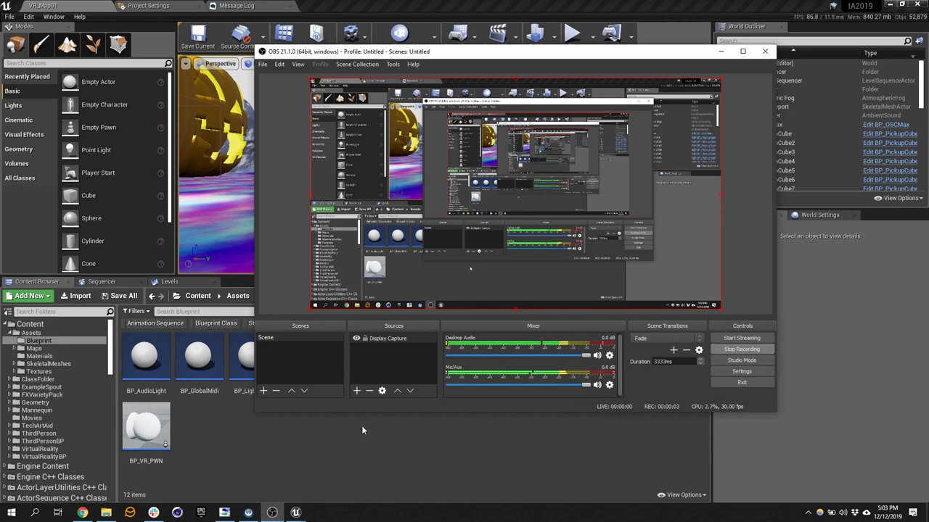
Step: Minimise OBS, bring up the BP_VR_PWN pawn's context menu, and fly the camera through VR_Map01
click(719, 52)
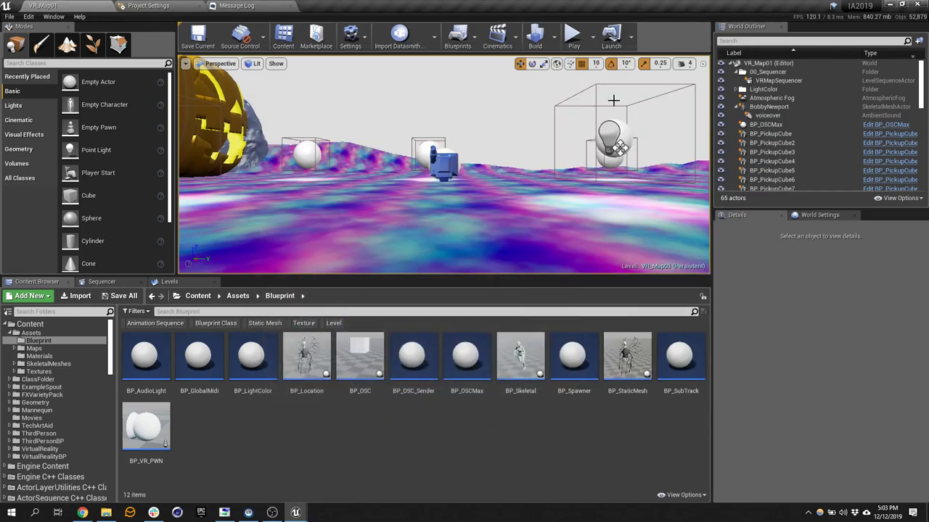
right_click(453, 159)
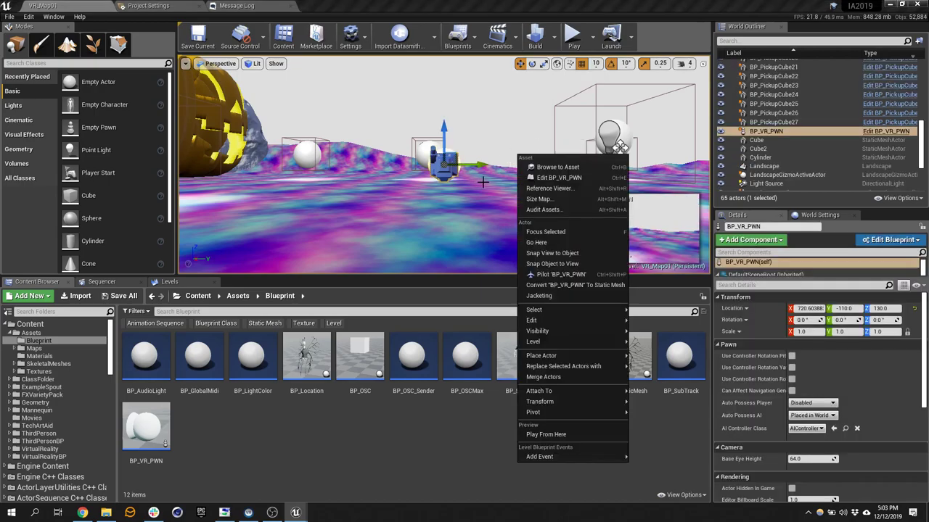
right_drag(507, 174, 540, 193)
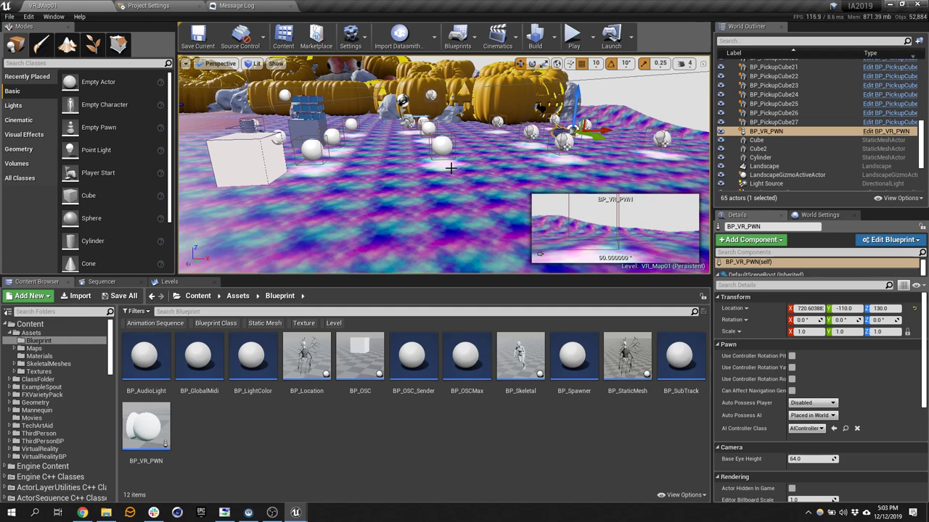
click(579, 39)
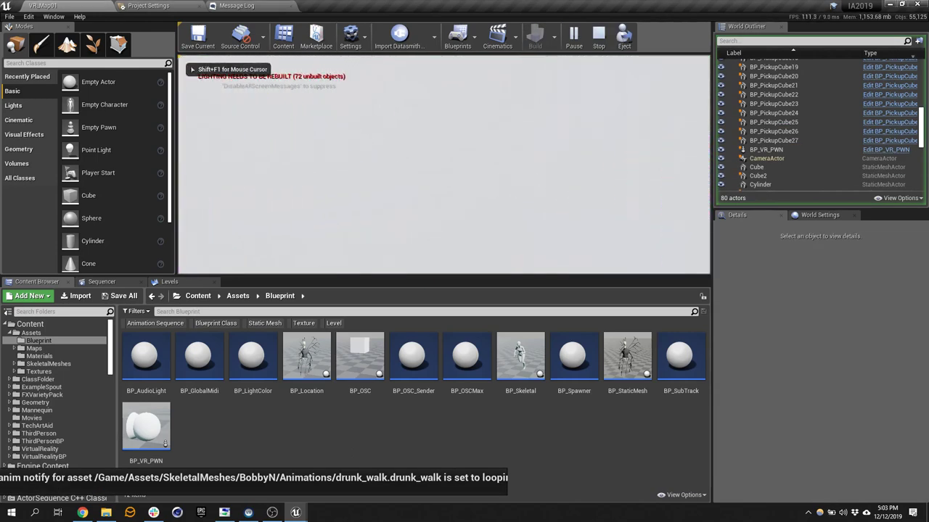
key(shift+F1)
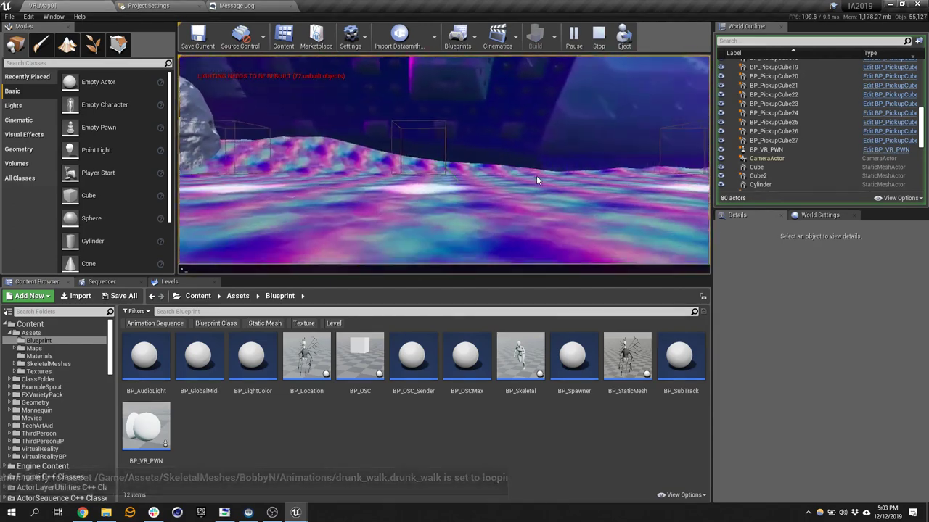
text(stat fps)
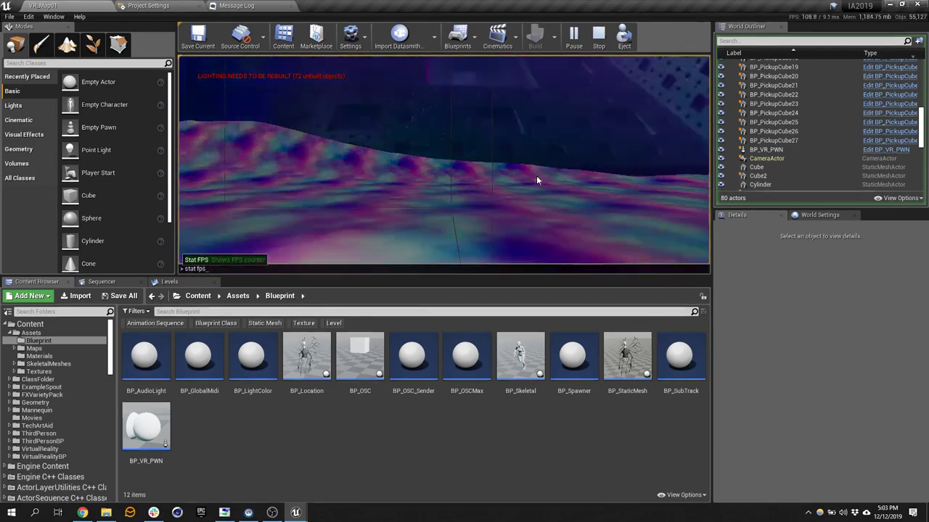
key(Return)
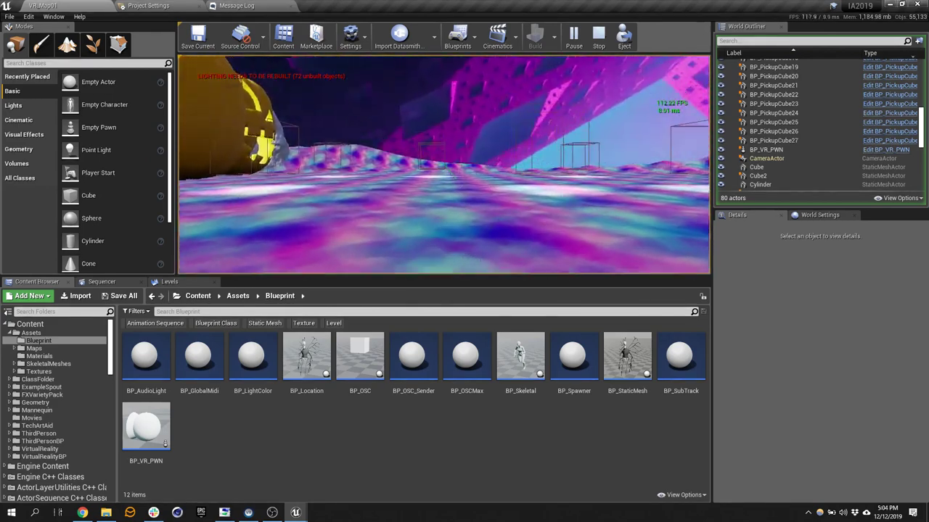
Step: Stop play and enable Use Fixed Frame Rate at 90.0 in Project Settings' General Settings
key(Escape)
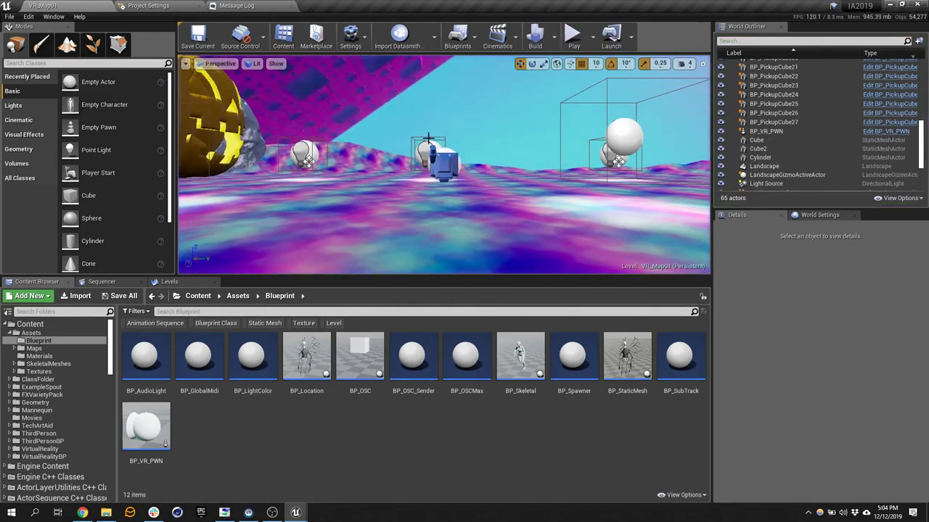
click(167, 6)
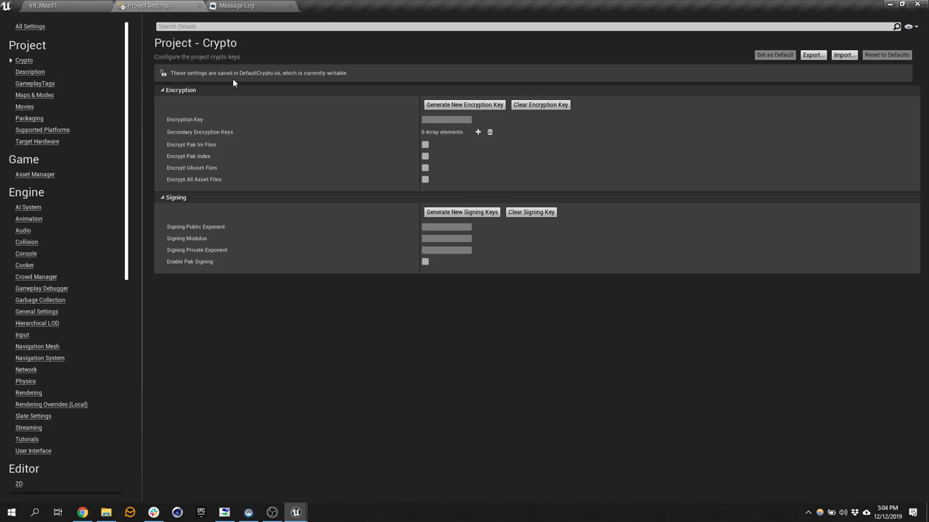
click(43, 313)
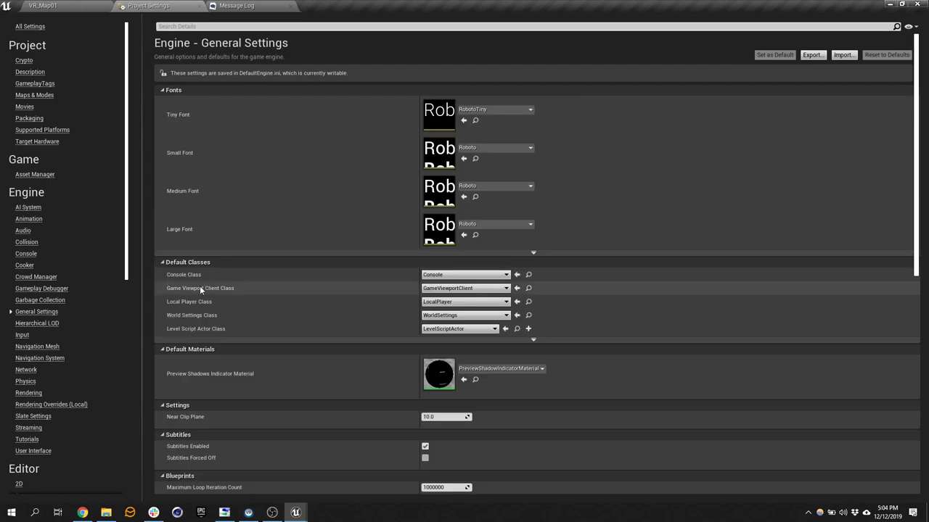
scroll(240, 282, down, 6)
scroll(265, 272, down, 2)
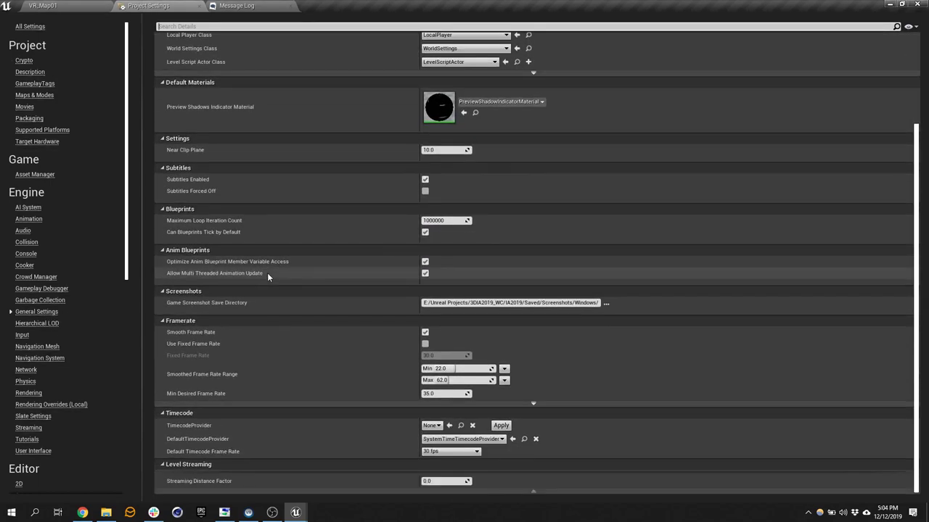
click(424, 343)
click(434, 355)
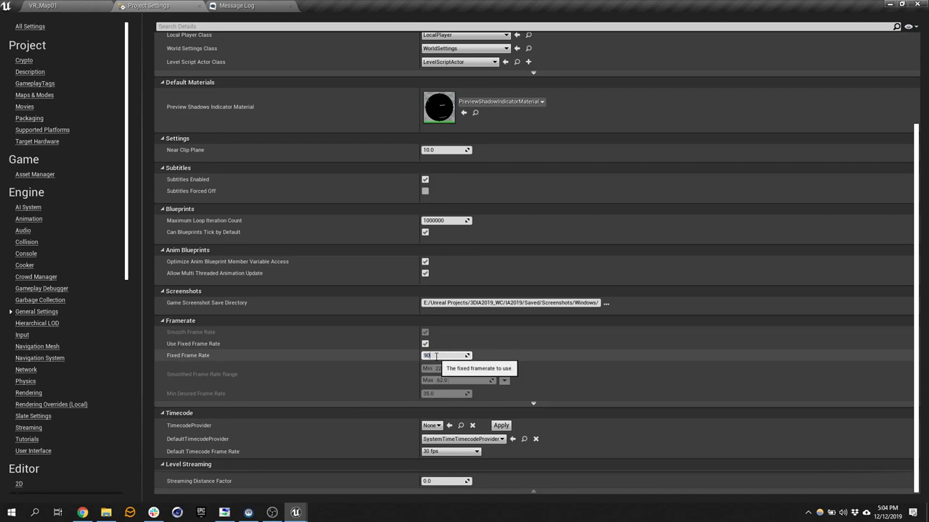
text(90.0)
key(Return)
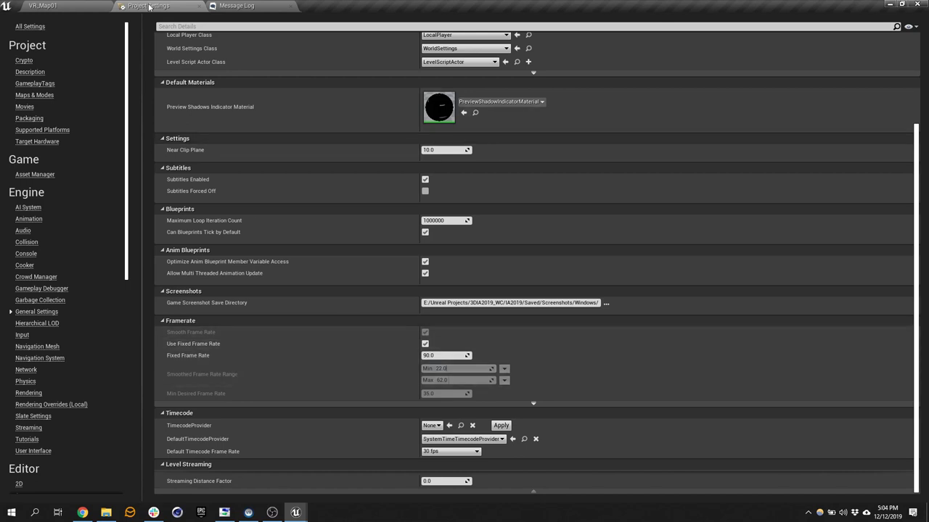
Step: Play VR_Map01 to test the 90 fps cap, stop, recheck Project Settings, and return to the level
click(50, 5)
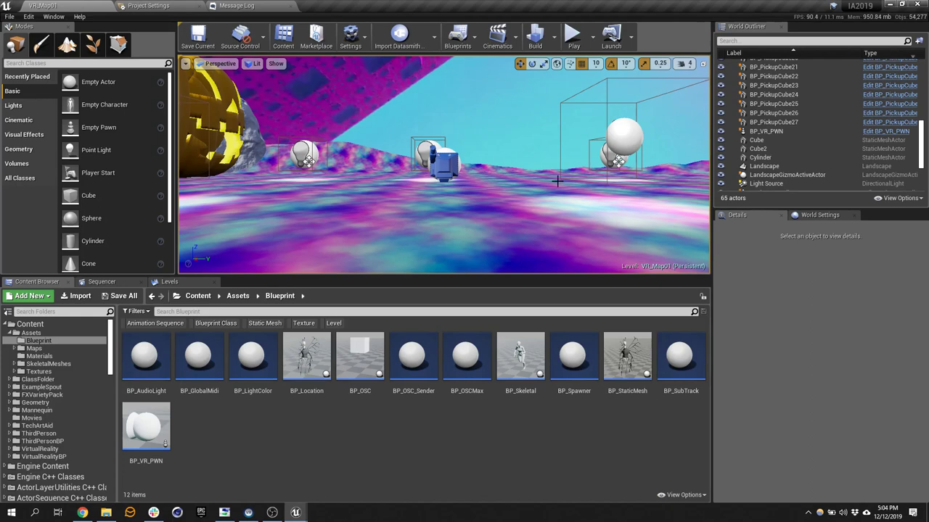
click(581, 48)
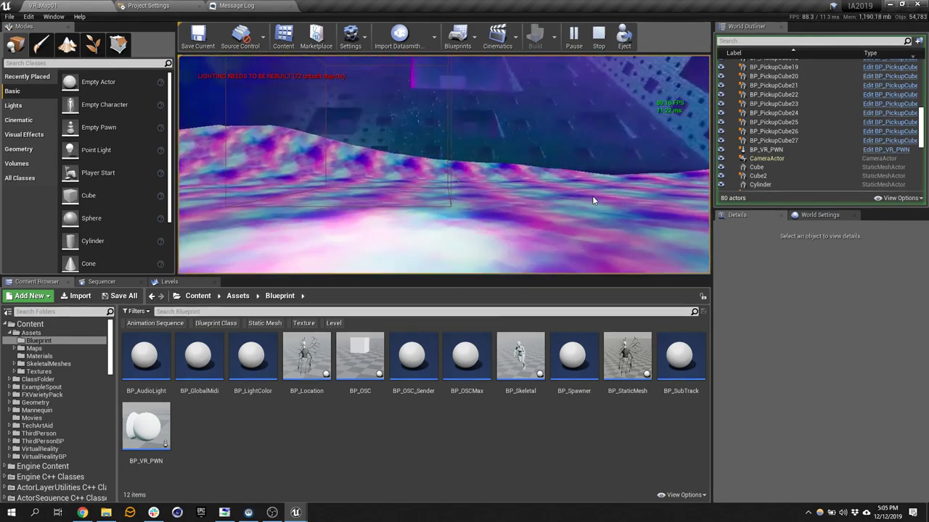
key(Escape)
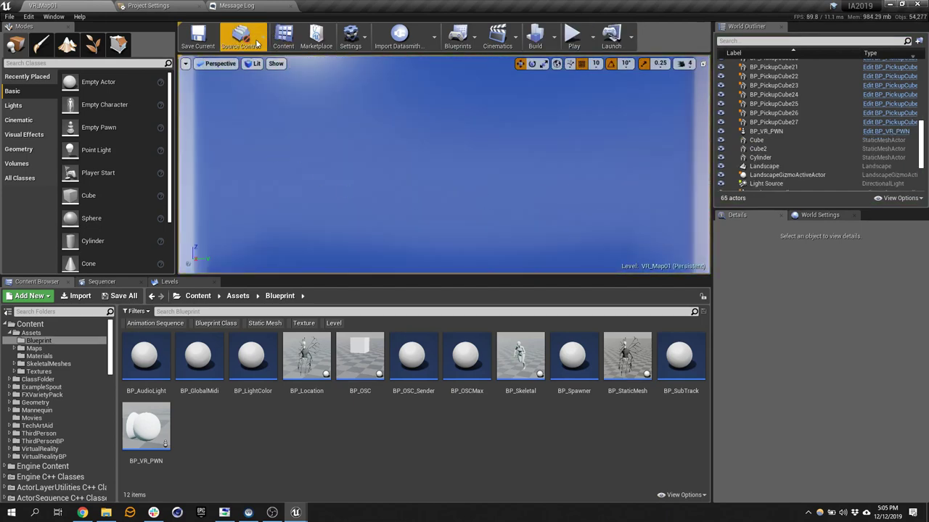
click(138, 5)
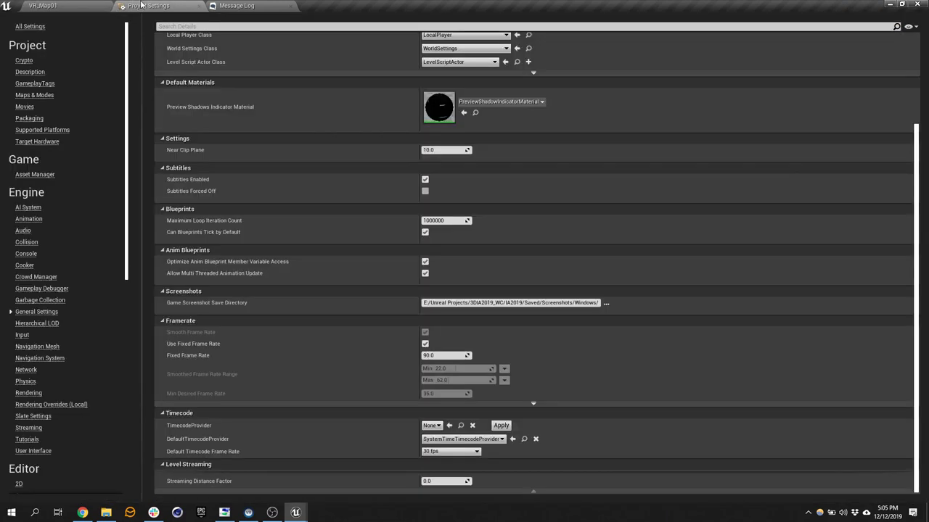
click(40, 5)
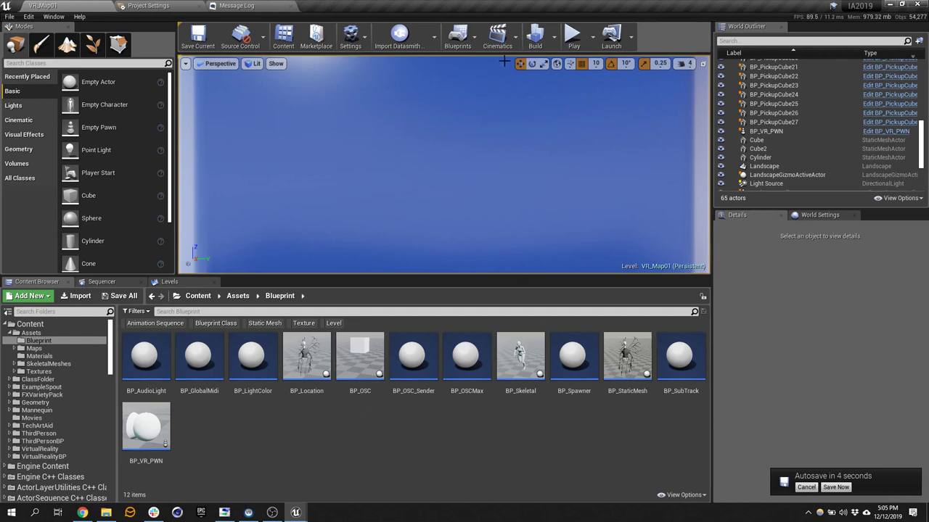
Step: Play the level and run 'stat unit' to review frame, game, draw and GPU timings, then stop
click(573, 35)
click(576, 164)
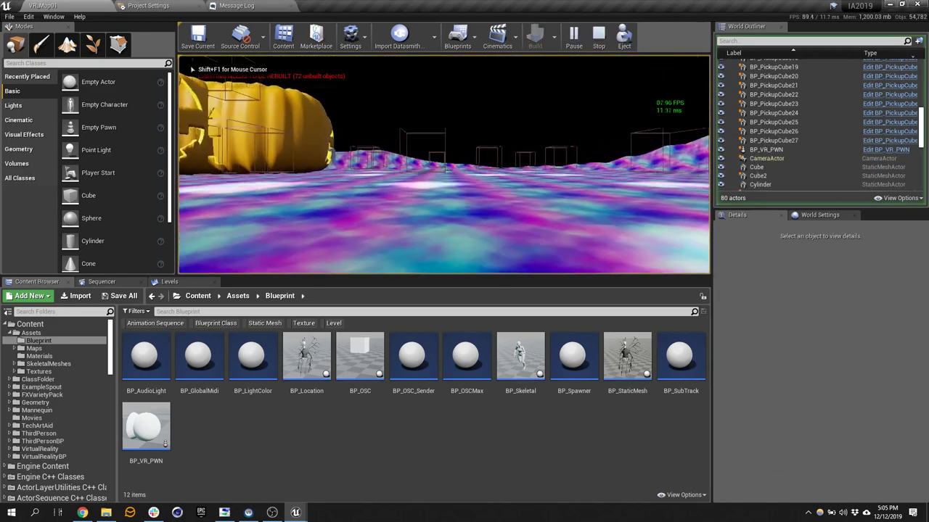
key(shift+F1)
text(stat un)
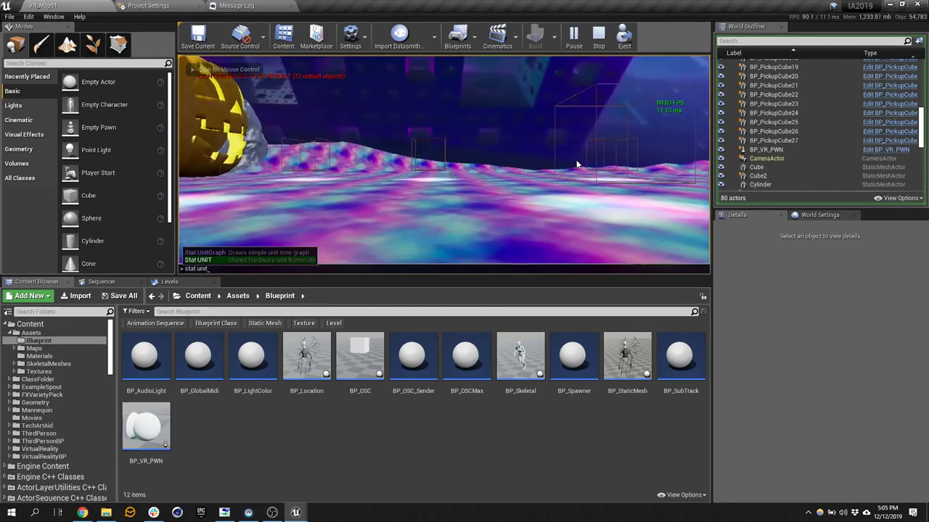
text(it)
key(Return)
click(581, 162)
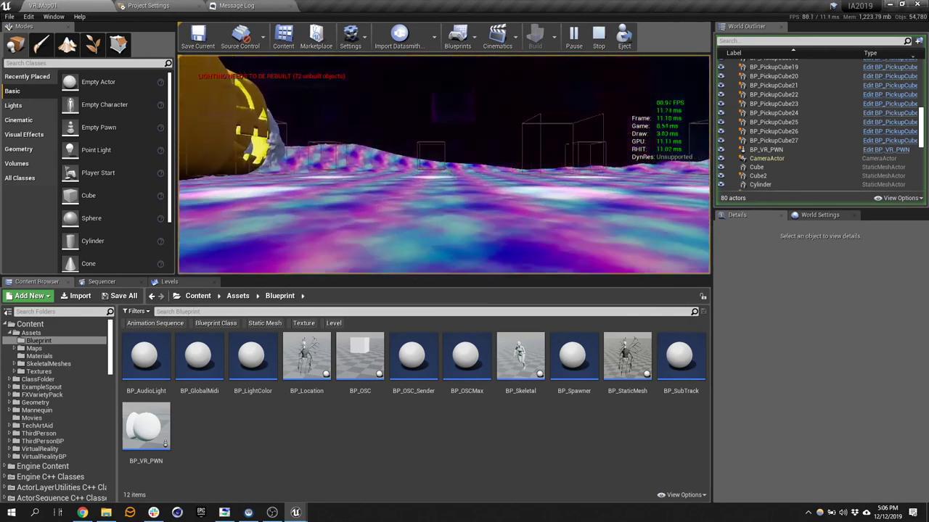
key(Escape)
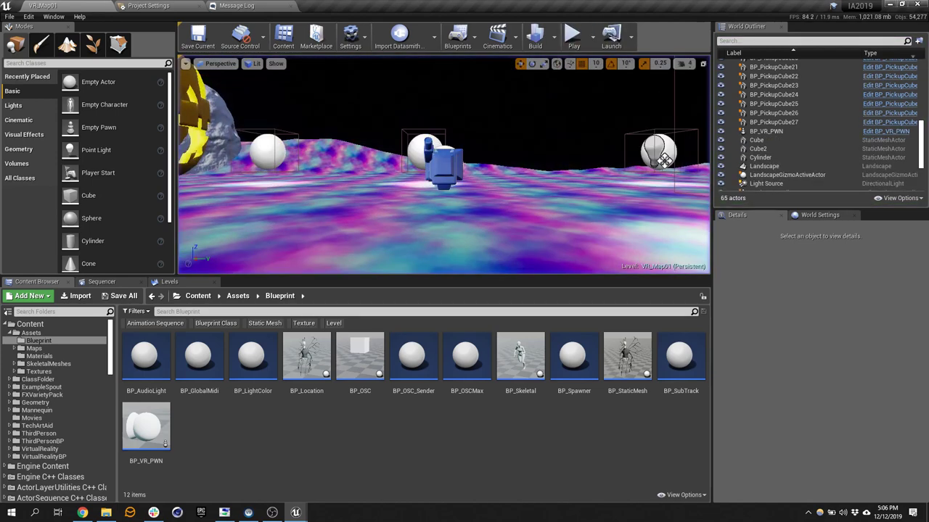
click(187, 65)
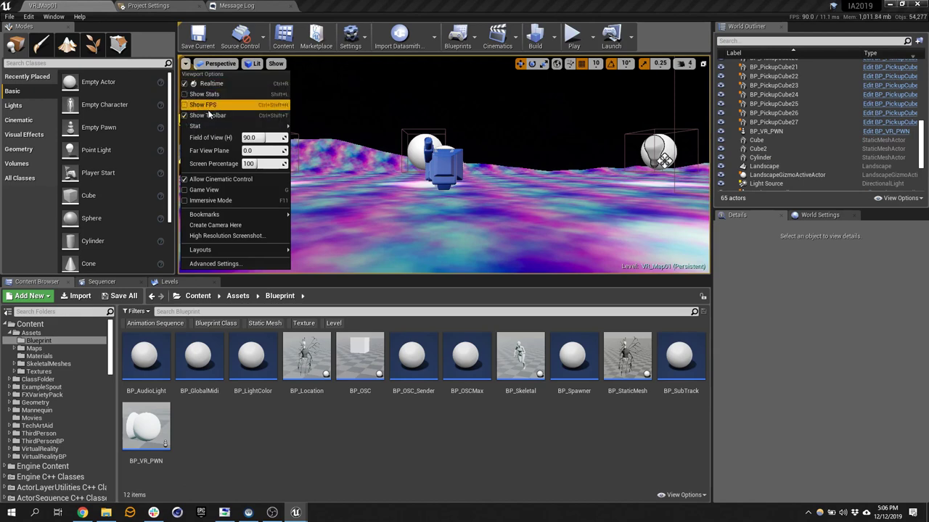
click(219, 63)
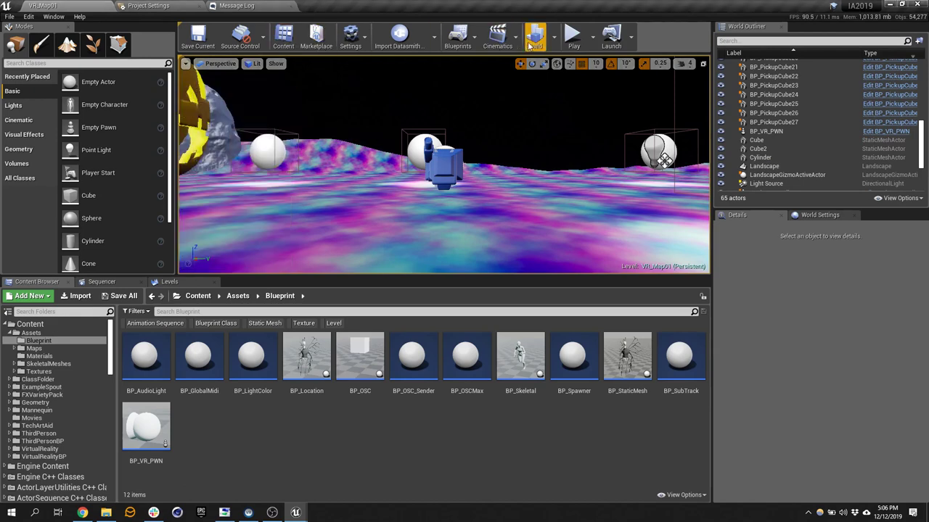
click(573, 36)
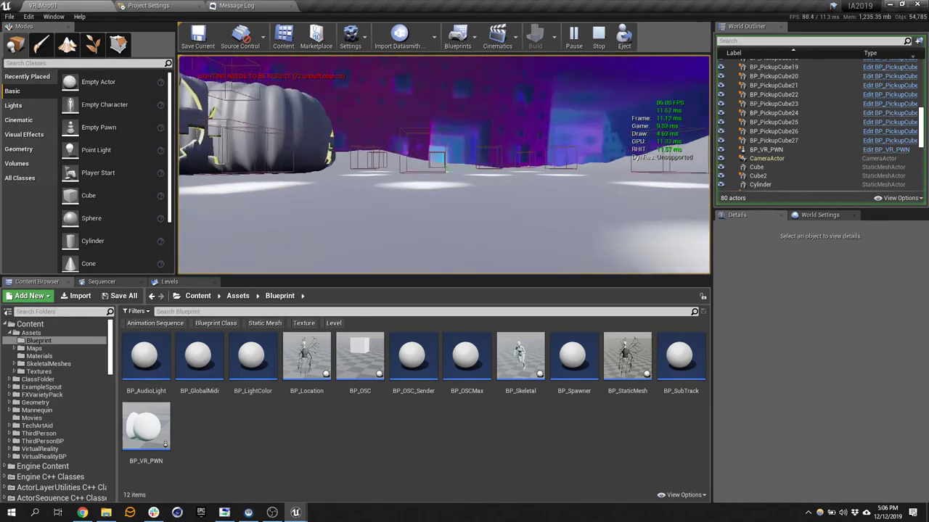
key(F5)
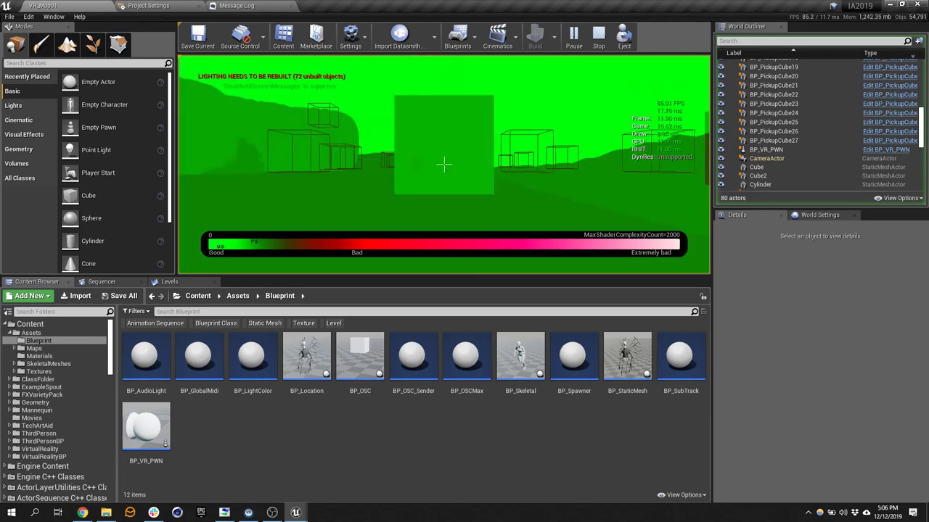
key(Escape)
right_drag(509, 161, 483, 170)
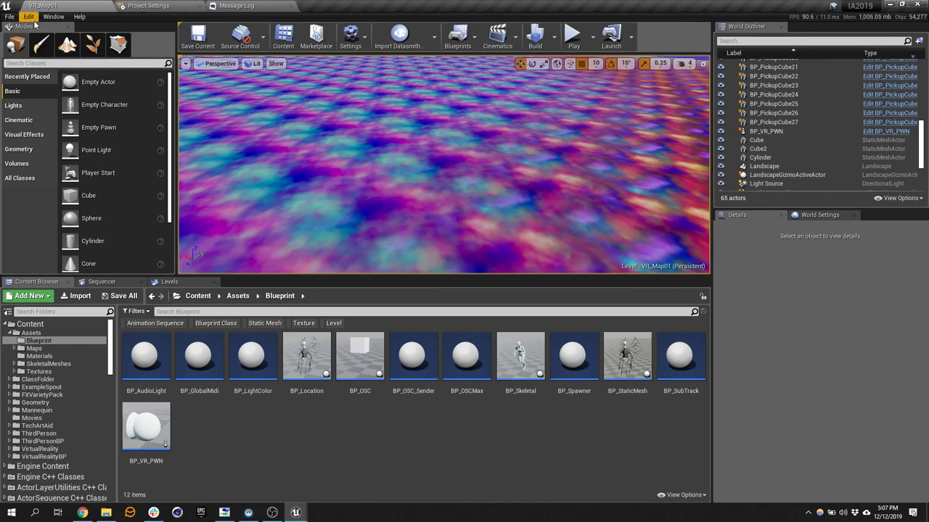
Step: In Foliage mode, try deleting SM_eyeBallOpac but keep its 361 instances
click(118, 44)
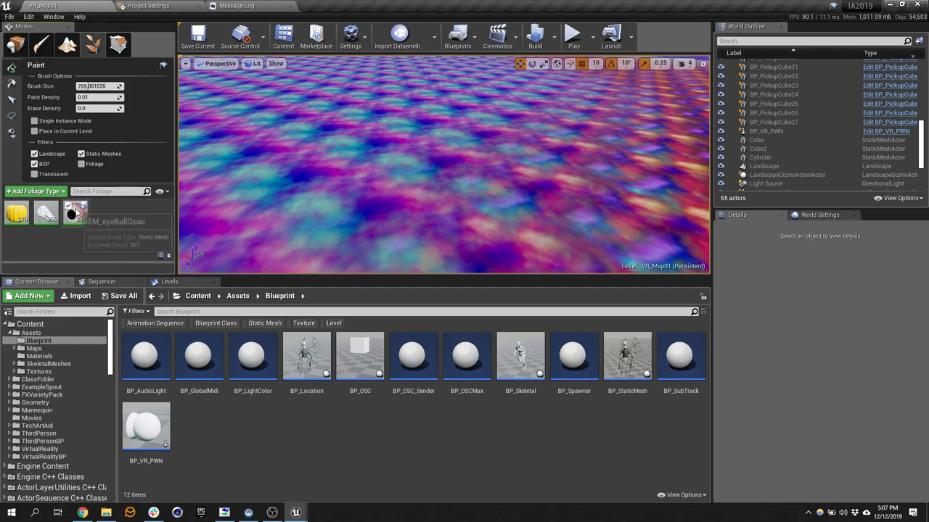
click(74, 211)
key(Delete)
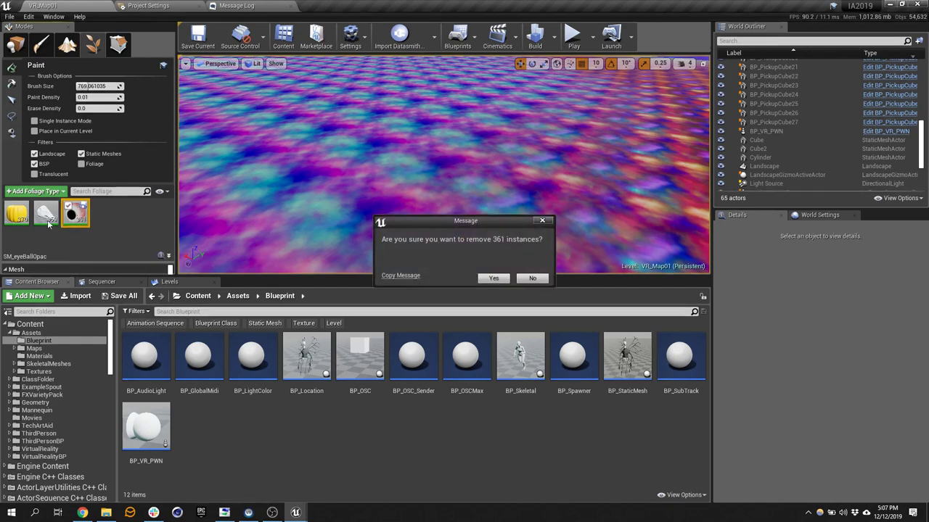
click(532, 279)
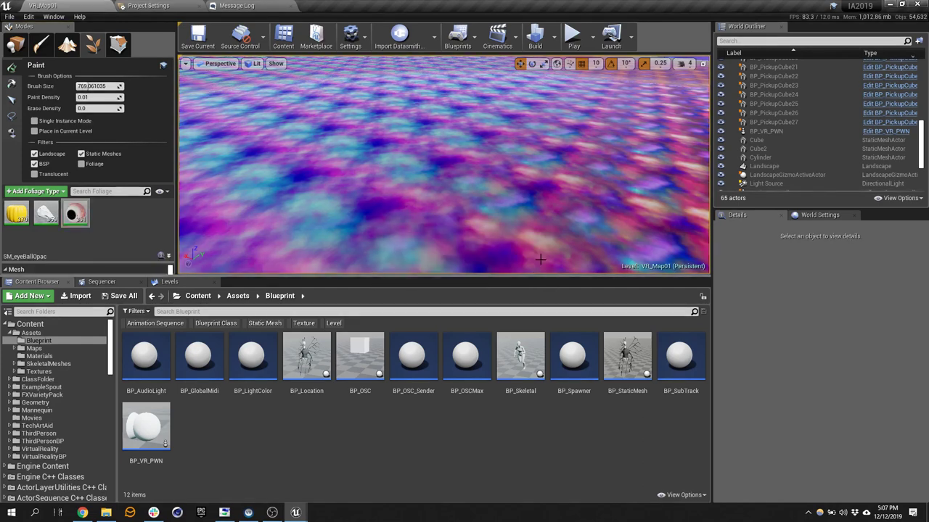
Step: Enlarge the mesh details area, show the top-level Content folder and search for 'gras'
drag(97, 261, 107, 244)
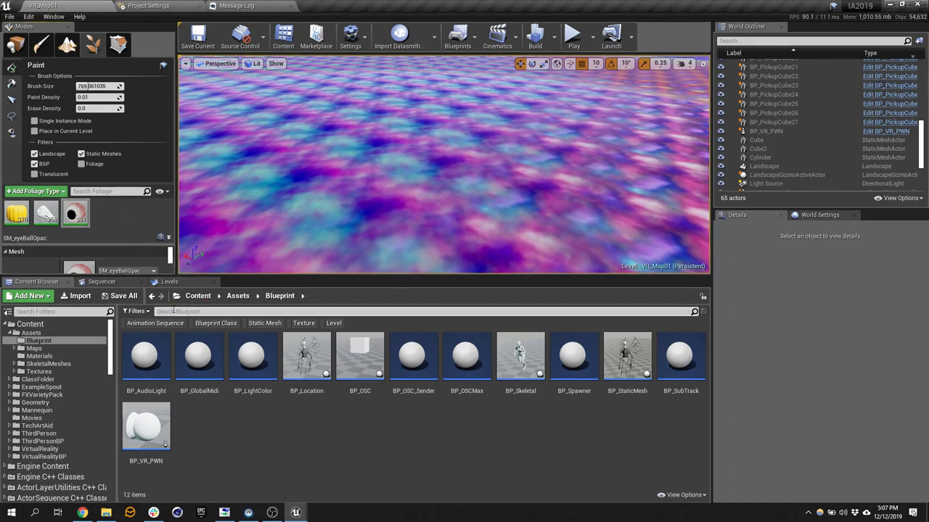
click(80, 325)
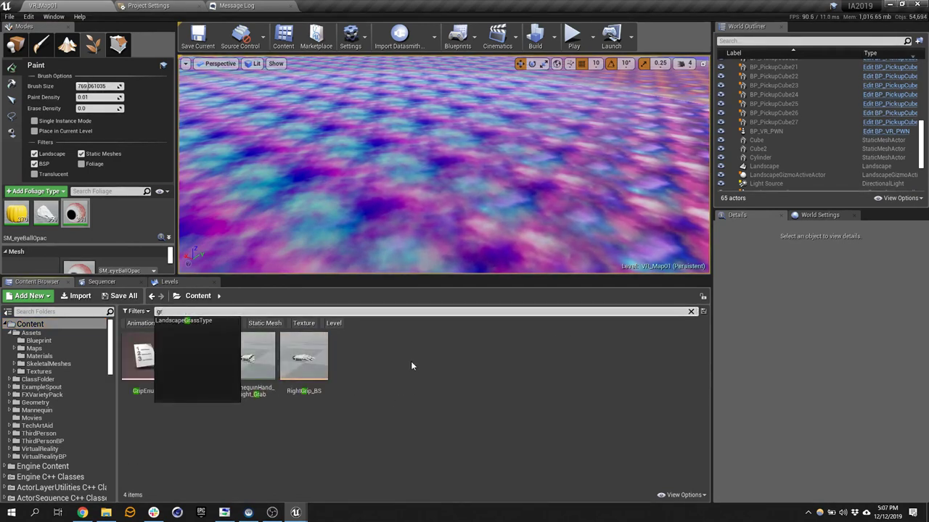
text(gras)
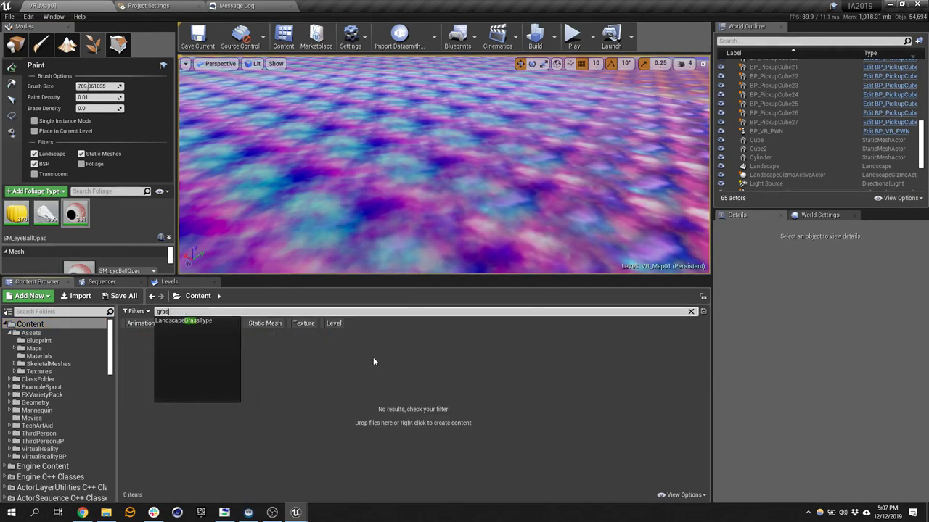
Step: Clear the search and add the Starter Content pack to the project via Add Feature or Content Pack
click(204, 321)
key(Escape)
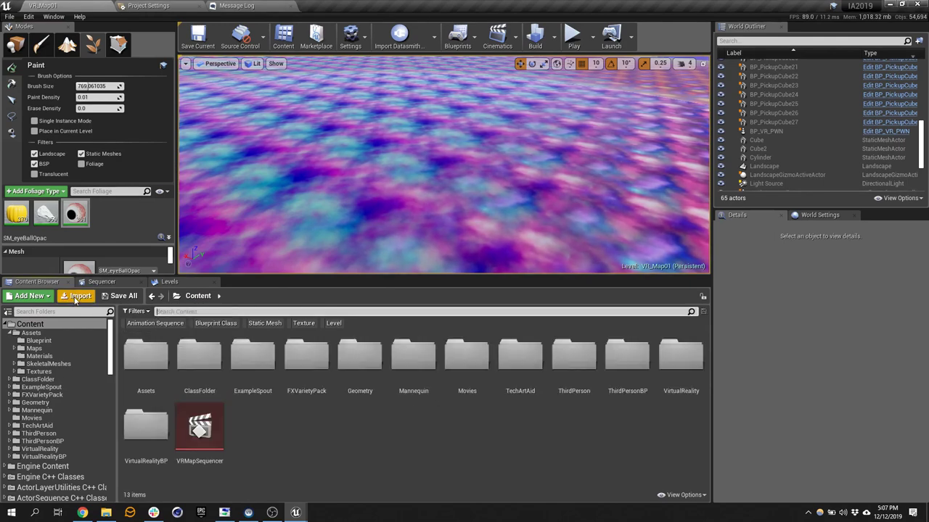
click(30, 298)
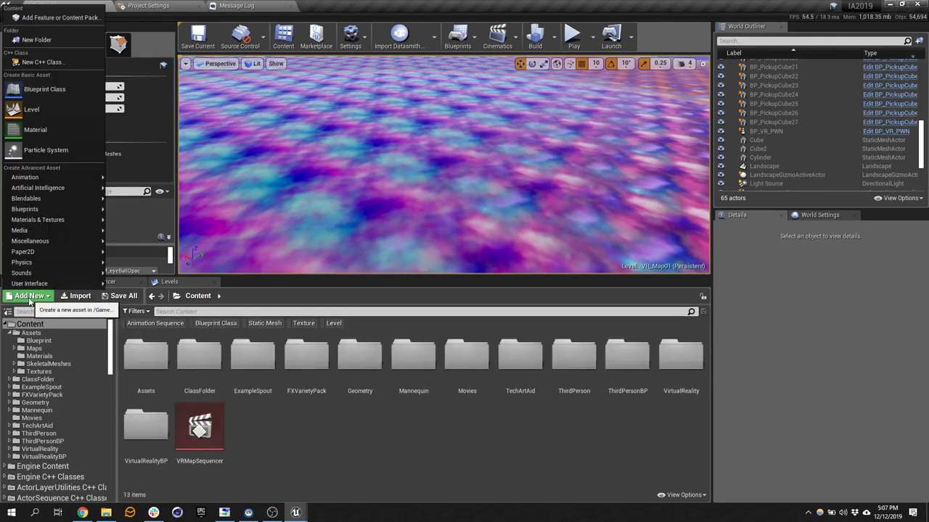
click(52, 20)
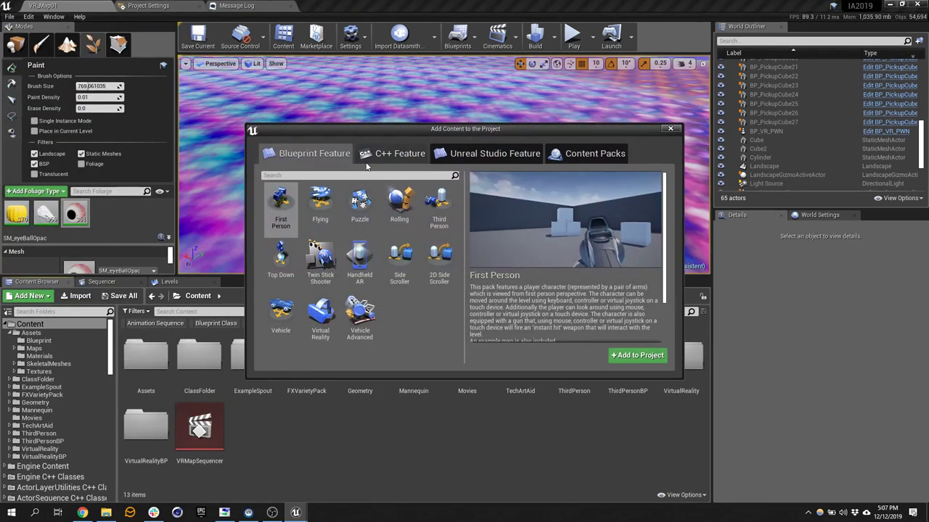
click(588, 155)
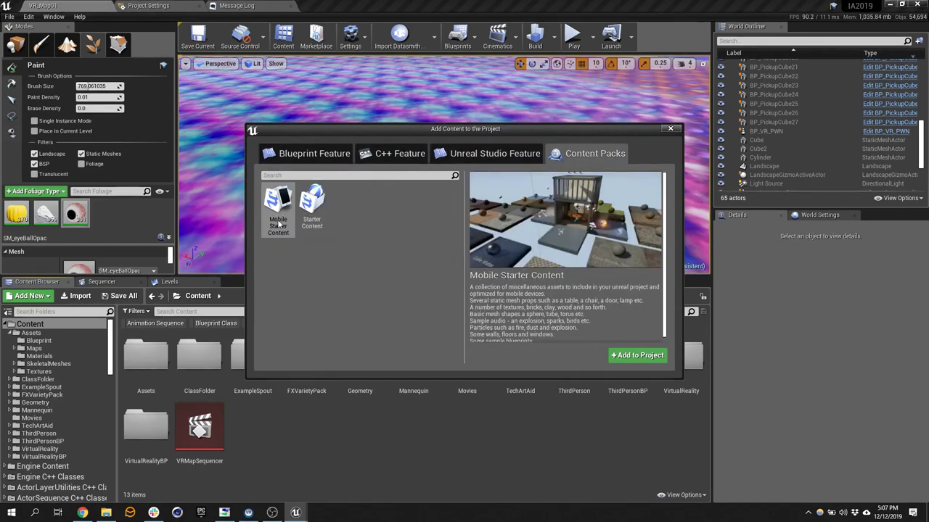
click(312, 211)
click(637, 356)
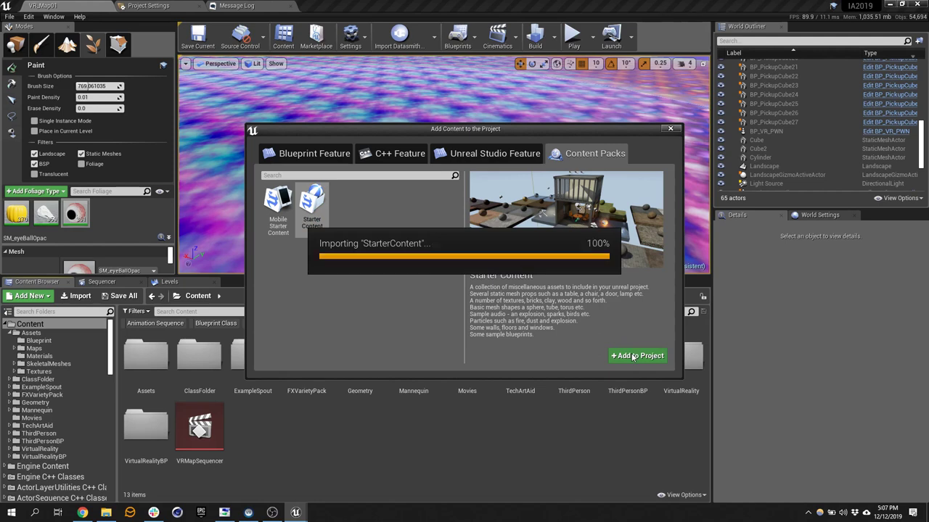
click(669, 129)
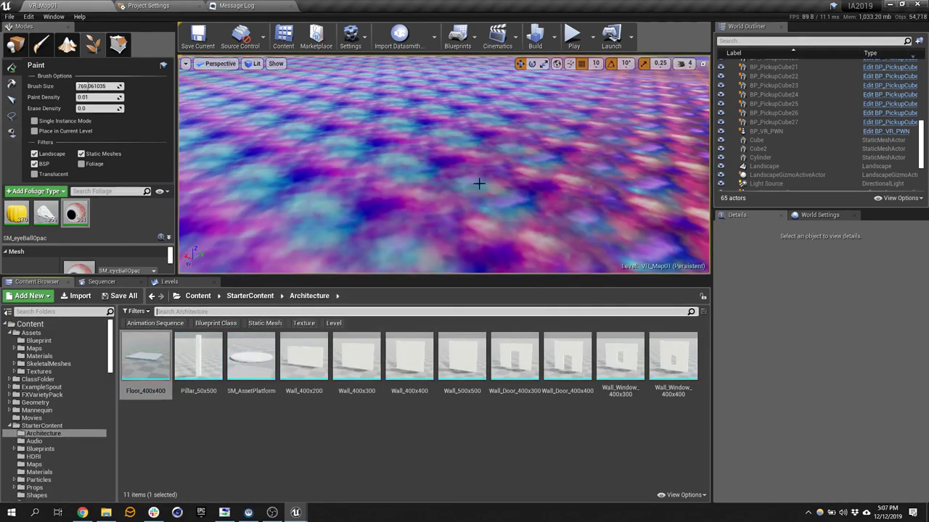
Step: Filter Content by Static Mesh and drag SM_Bush into the Foliage panel as a new foliage type
click(198, 296)
click(205, 311)
text(gras)
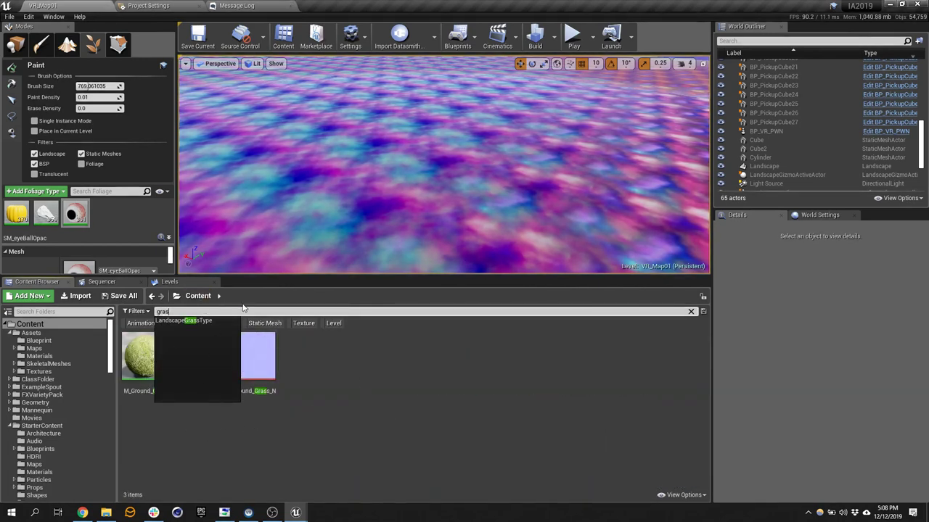
text(s)
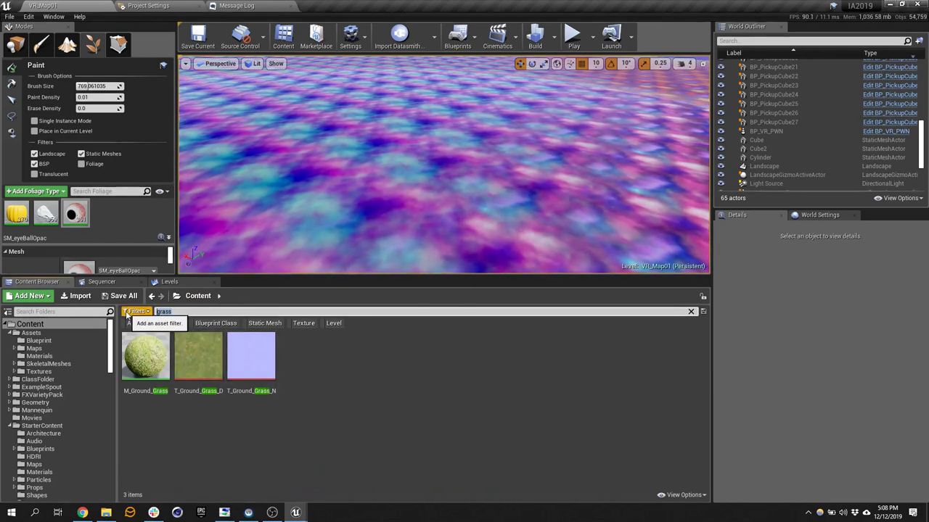
key(BackSpace)
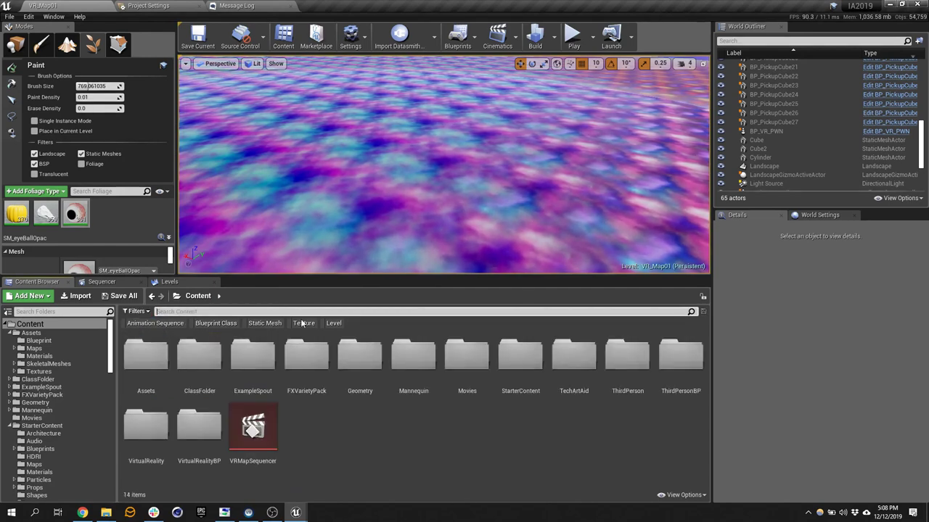
click(279, 323)
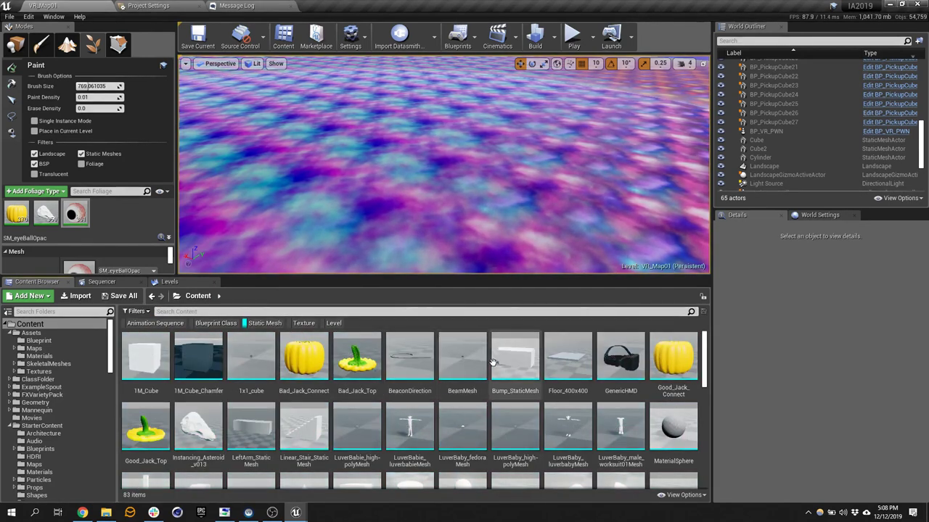
scroll(515, 364, down, 3)
scroll(607, 381, down, 5)
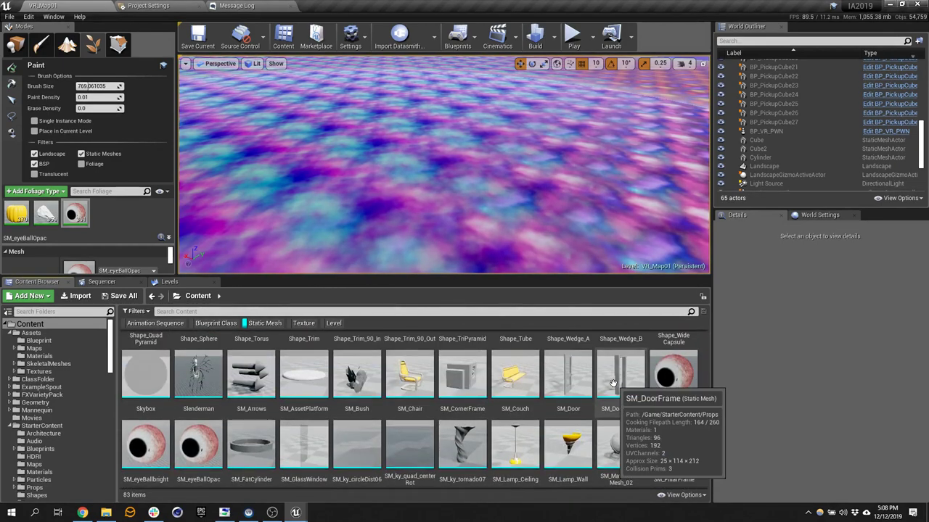
click(357, 375)
drag(361, 375, 142, 238)
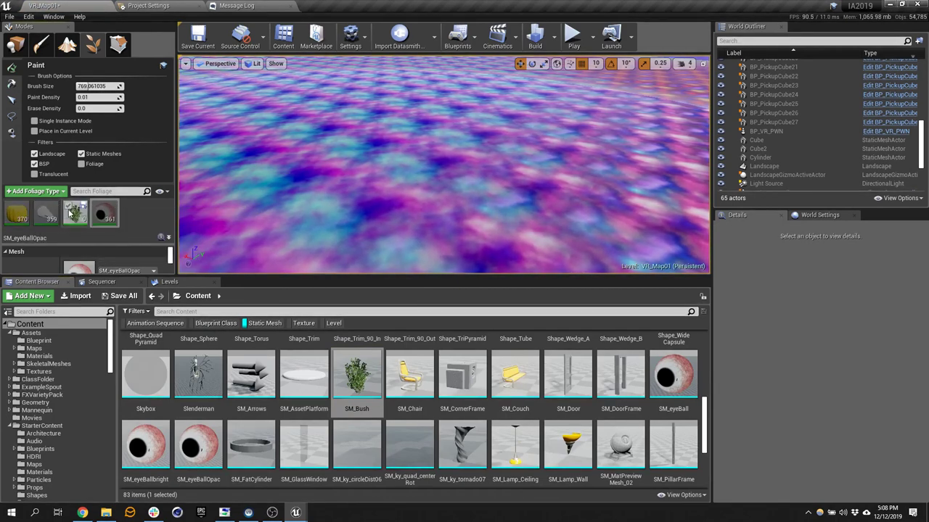
Step: Set Paint Density to 0.98 and paint bushes across the landscape
mouse_move(420, 137)
right_down()
mouse_move(377, 145)
mouse_move(377, 167)
mouse_move(370, 145)
mouse_move(420, 134)
right_up()
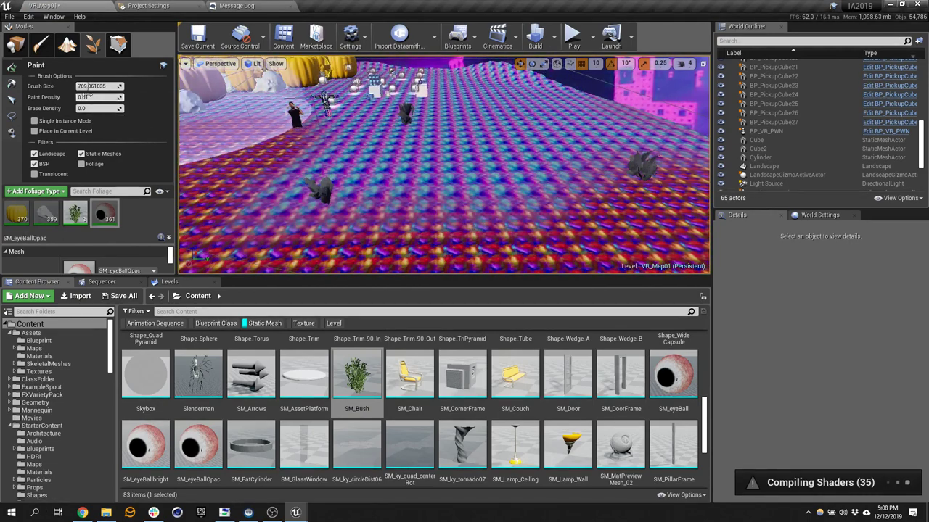
click(99, 96)
text(0.98)
key(Return)
mouse_move(312, 189)
mouse_down()
mouse_move(407, 217)
mouse_move(595, 167)
mouse_move(433, 117)
mouse_move(489, 174)
mouse_up()
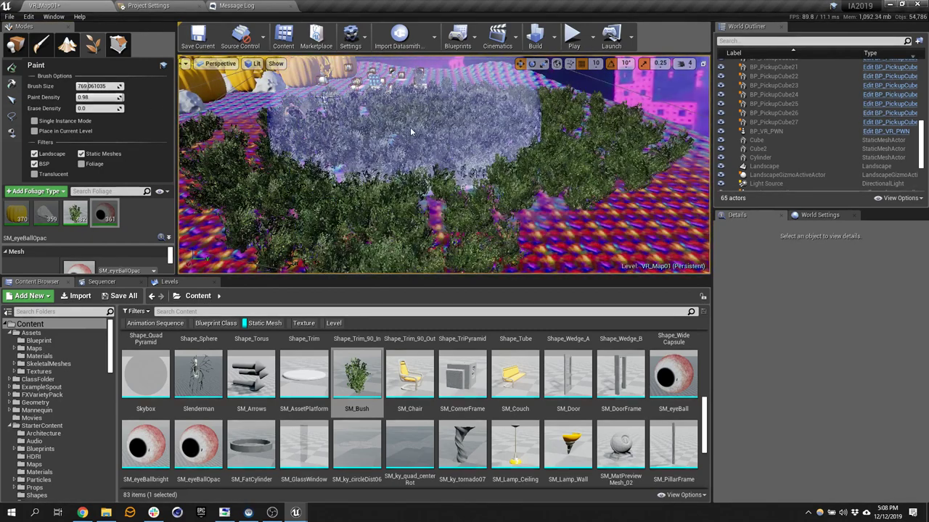
Step: Play the level among the bushes, view them in shader complexity, eject to look around, then stop
key(shift+1)
right_drag(322, 108, 322, 81)
click(392, 175)
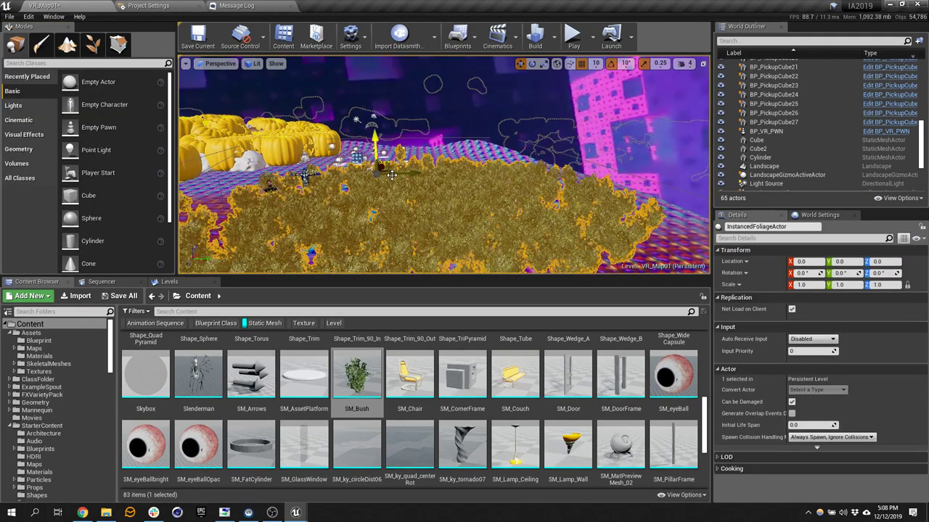
click(573, 36)
key(F5)
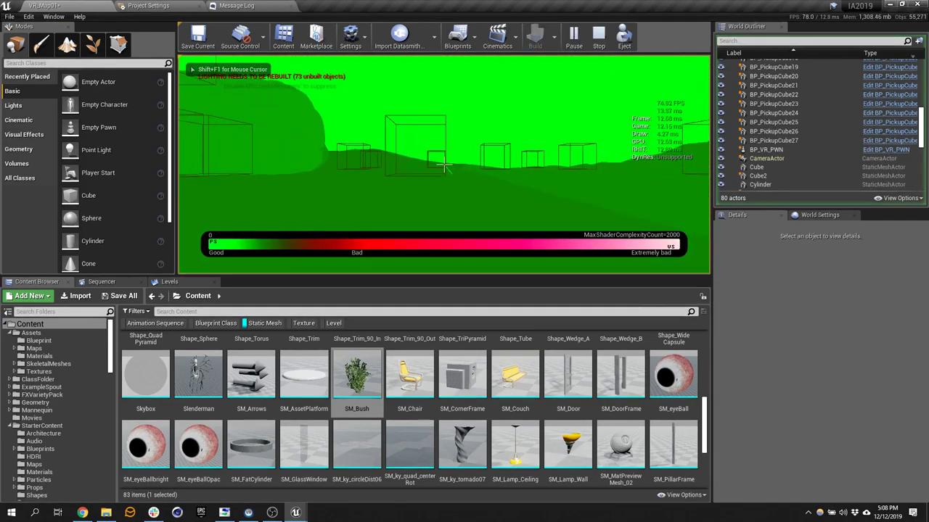
key(shift+F1)
click(624, 36)
drag(540, 138, 540, 181)
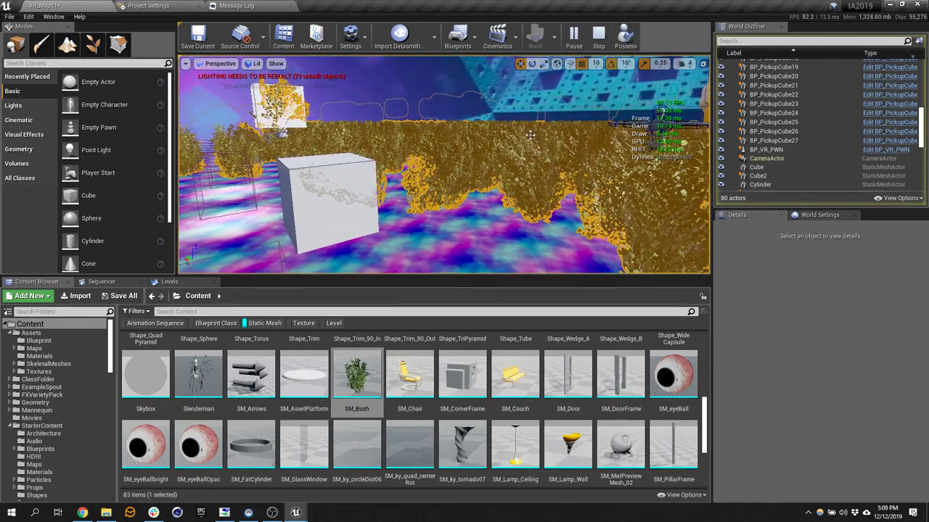
key(Escape)
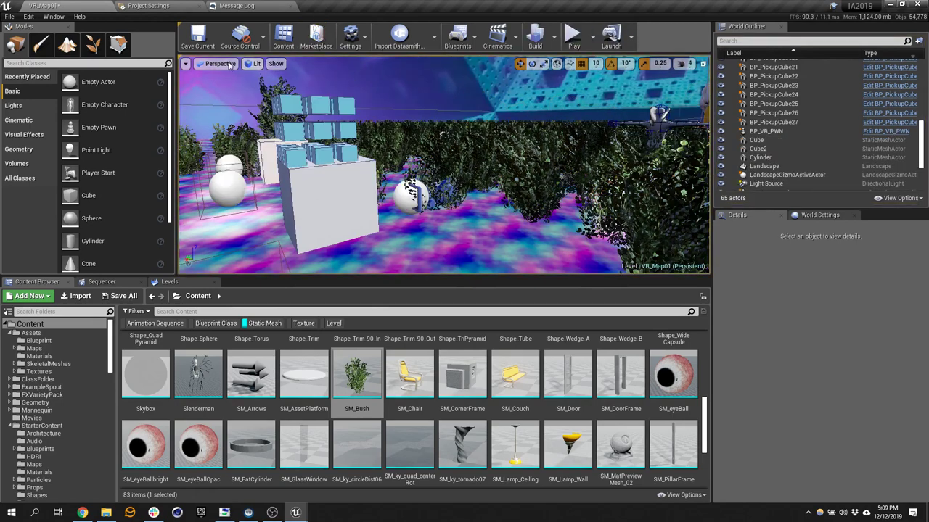
Step: Switch the viewport to Lit > Optimization Viewmodes > Shader Complexity and fly around the foliage and hill
click(278, 65)
click(256, 65)
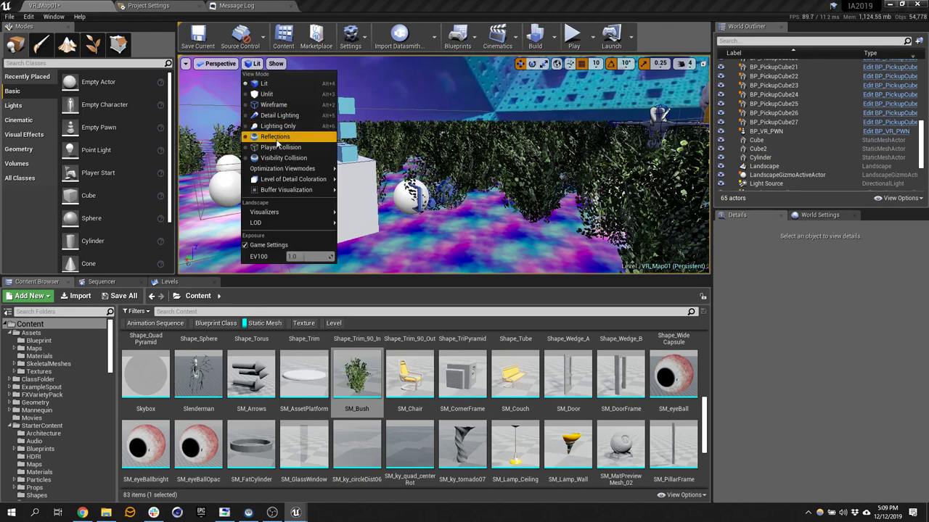
mouse_move(299, 169)
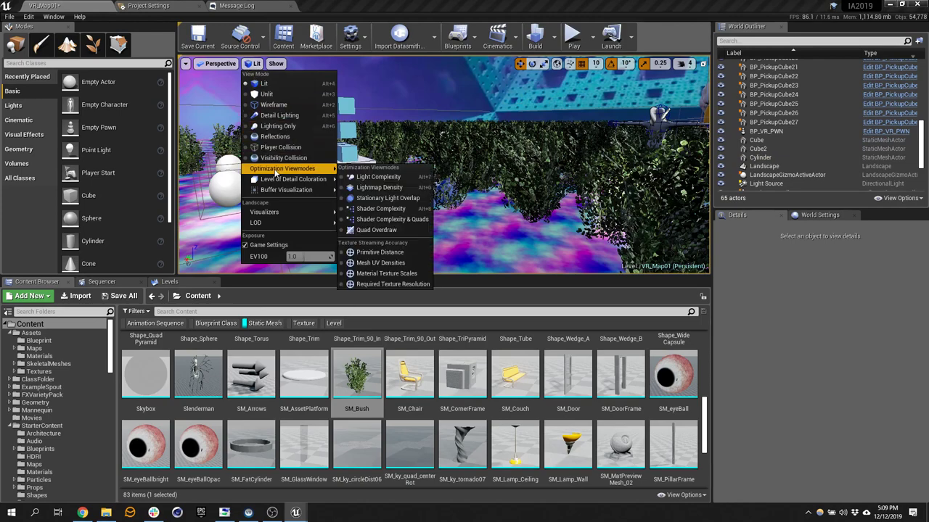
click(399, 210)
scroll(443, 166, up, 5)
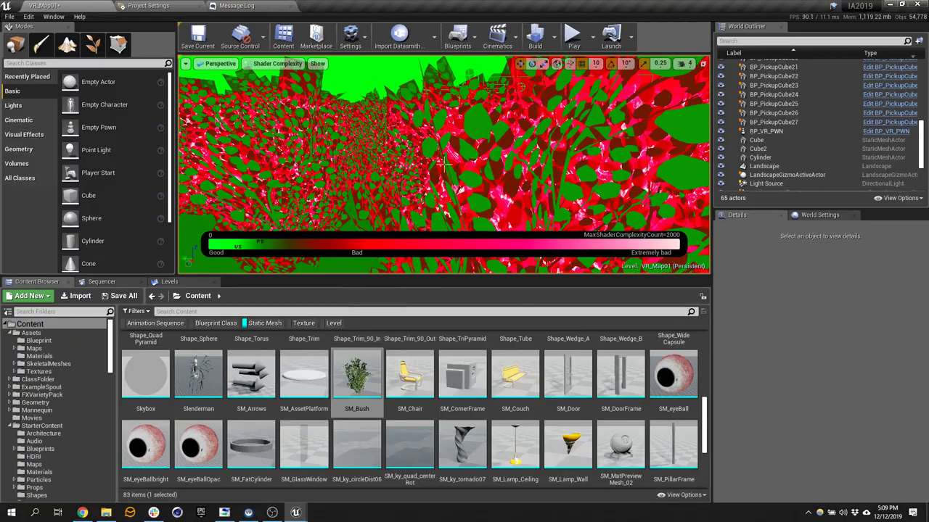
scroll(444, 165, down, 8)
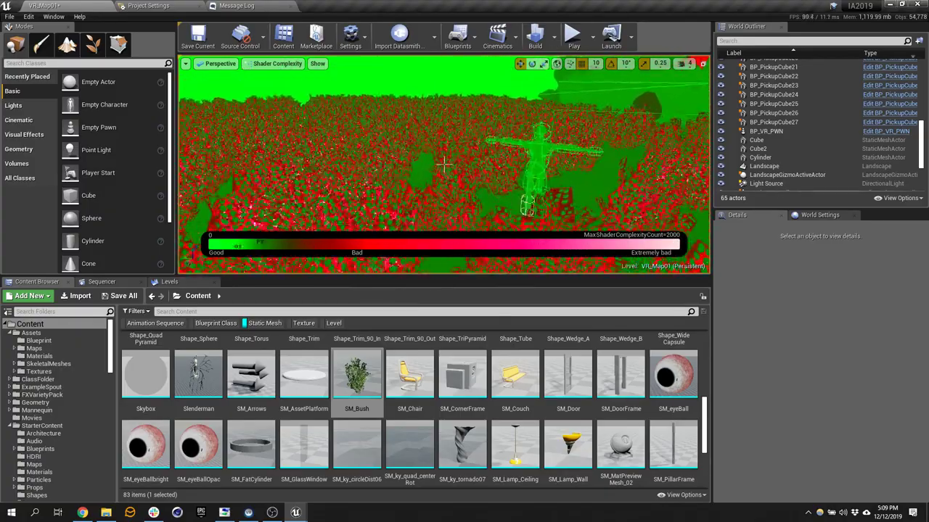
scroll(444, 166, up, 10)
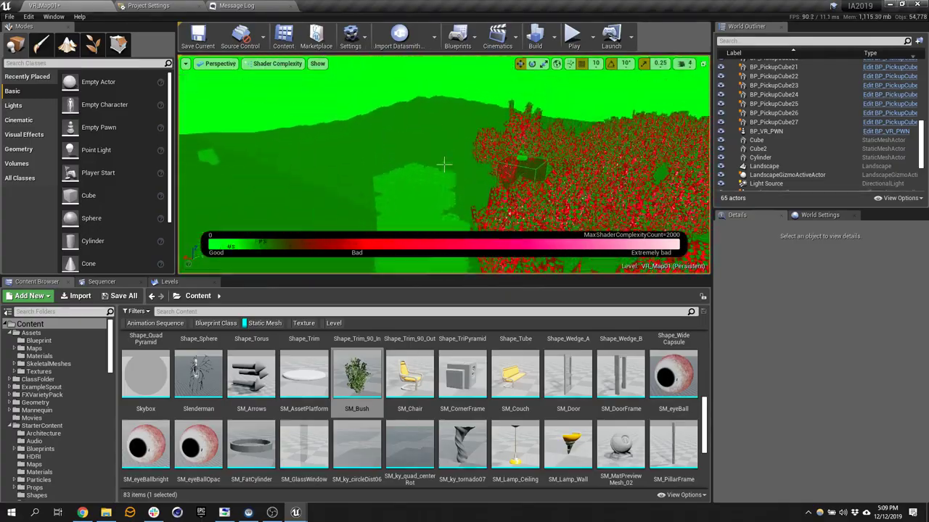
drag(444, 166, 475, 184)
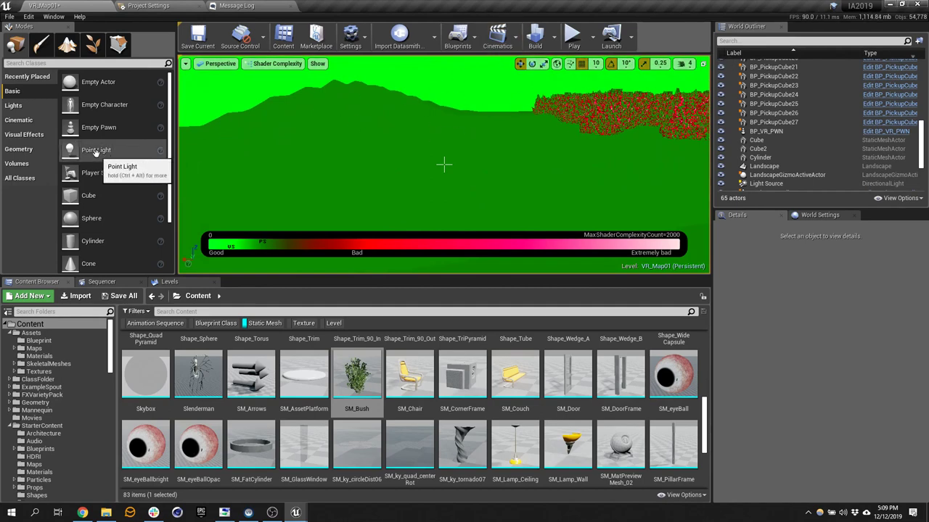
Step: Return the viewport to Lit view and set the point light's Mobility to Static
click(277, 63)
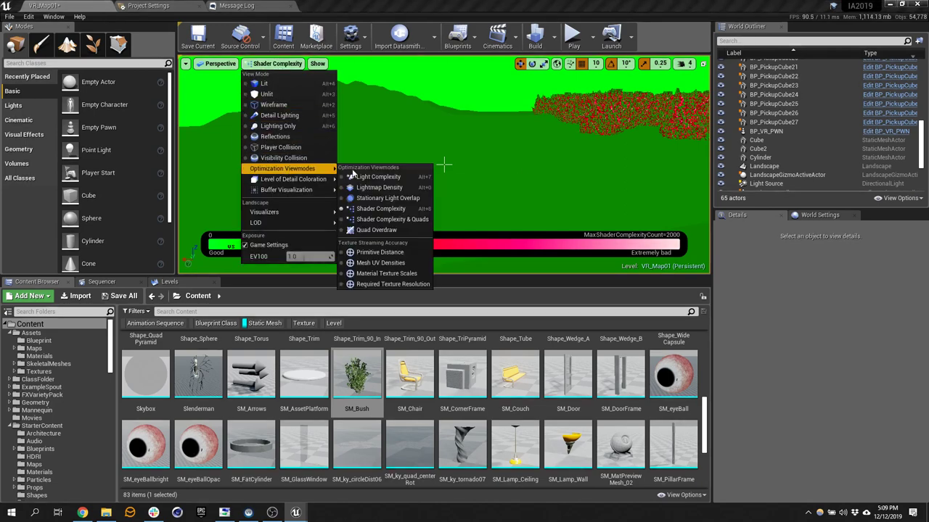
click(282, 84)
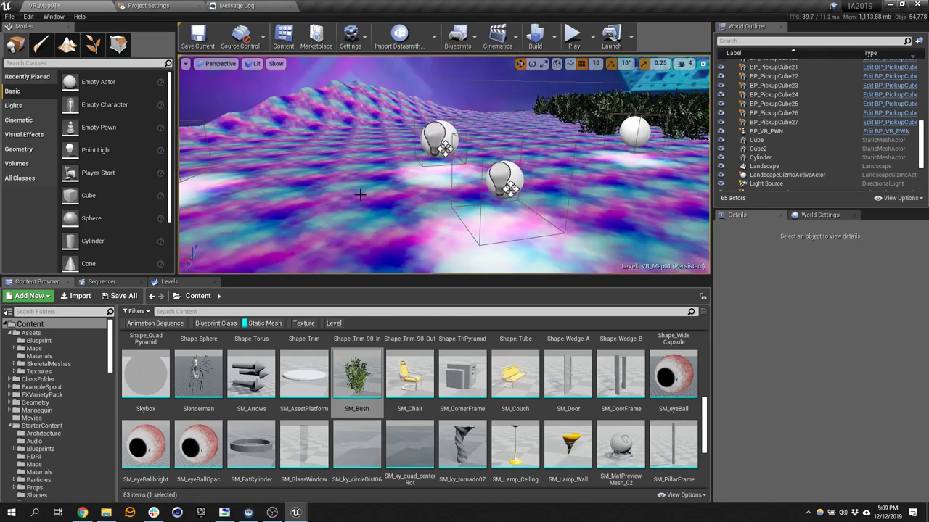
drag(403, 170, 349, 190)
click(345, 177)
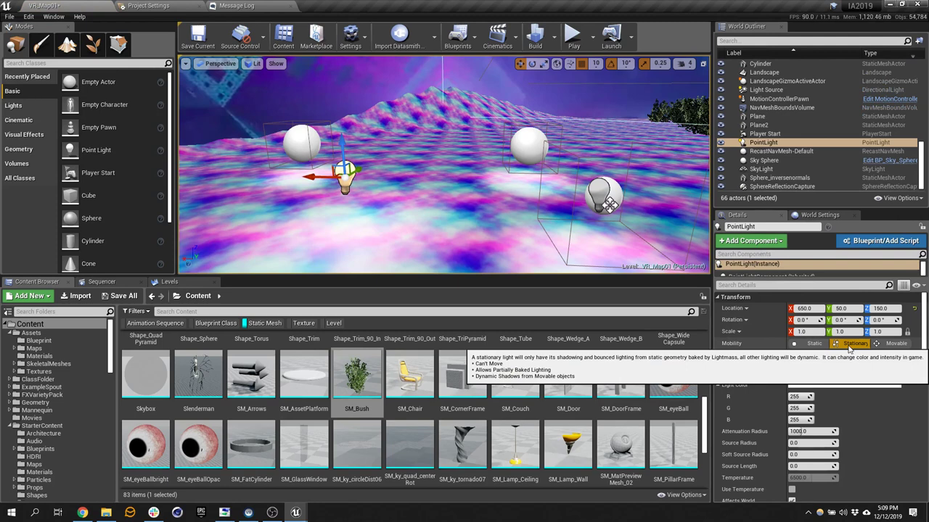
click(885, 345)
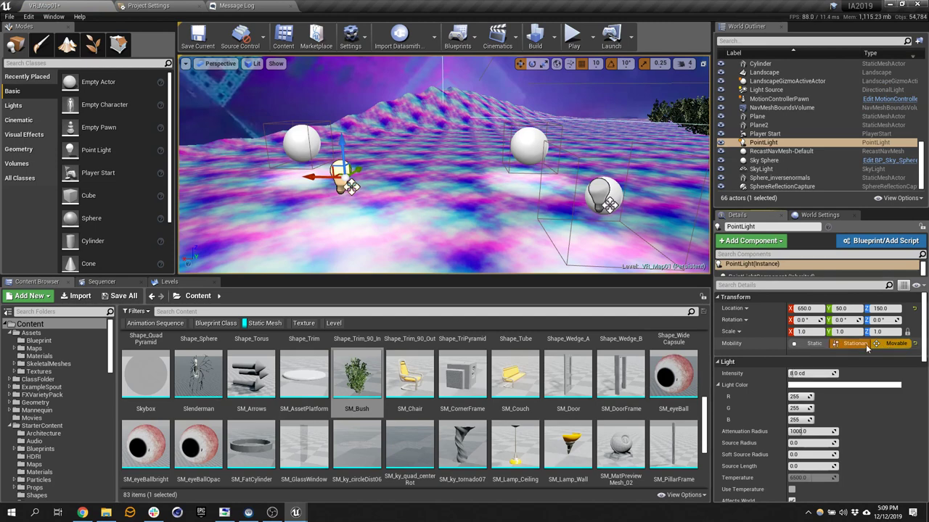
click(811, 344)
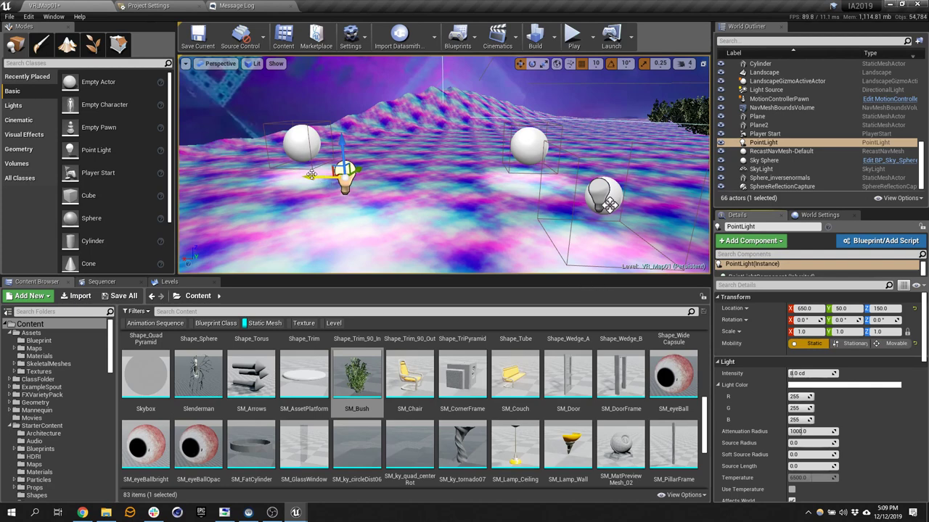
Step: Duplicate the point light into a row of five out to X 730 and make them all Stationary
alt+drag(310, 176, 341, 177)
right_drag(351, 183, 375, 184)
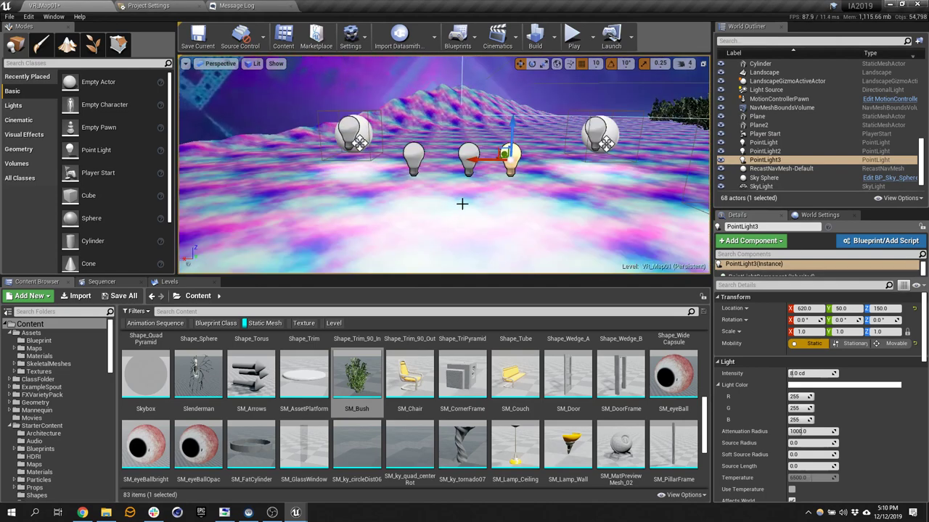
drag(473, 161, 275, 163)
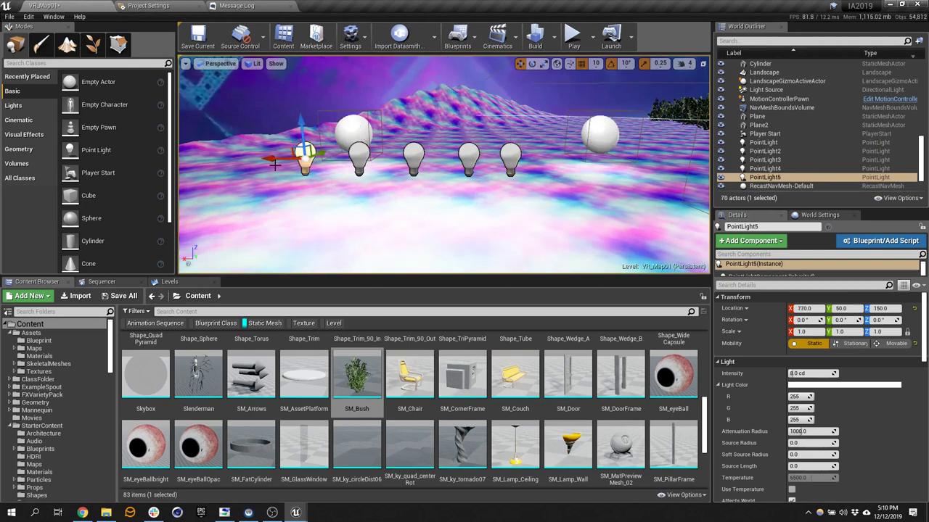
click(763, 142)
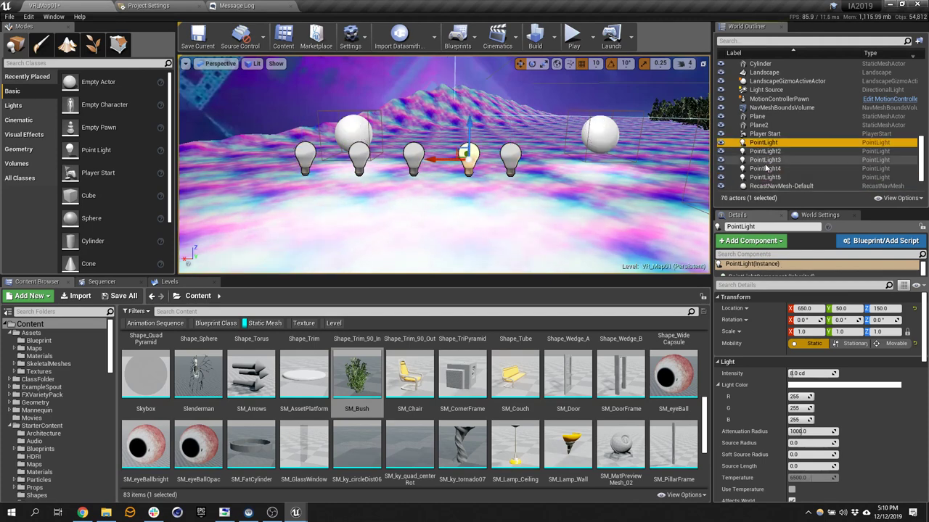
shift+click(765, 177)
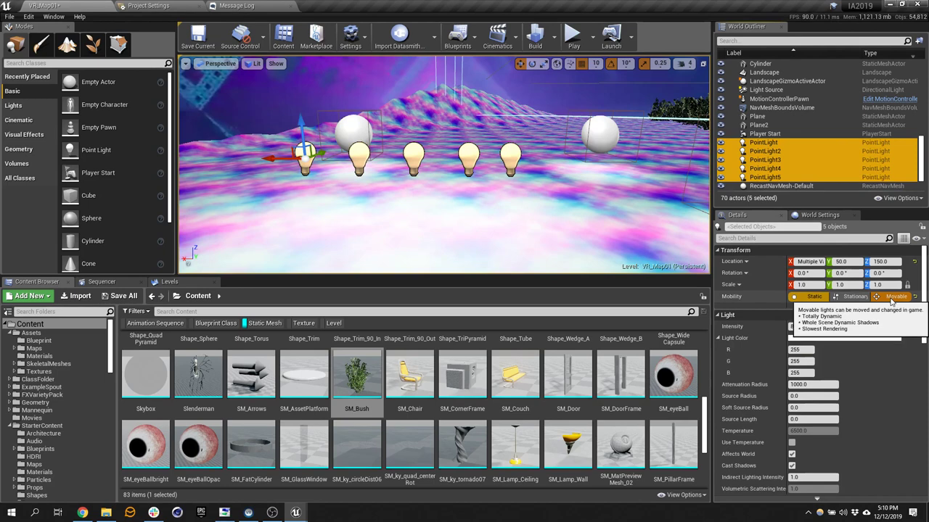
click(849, 297)
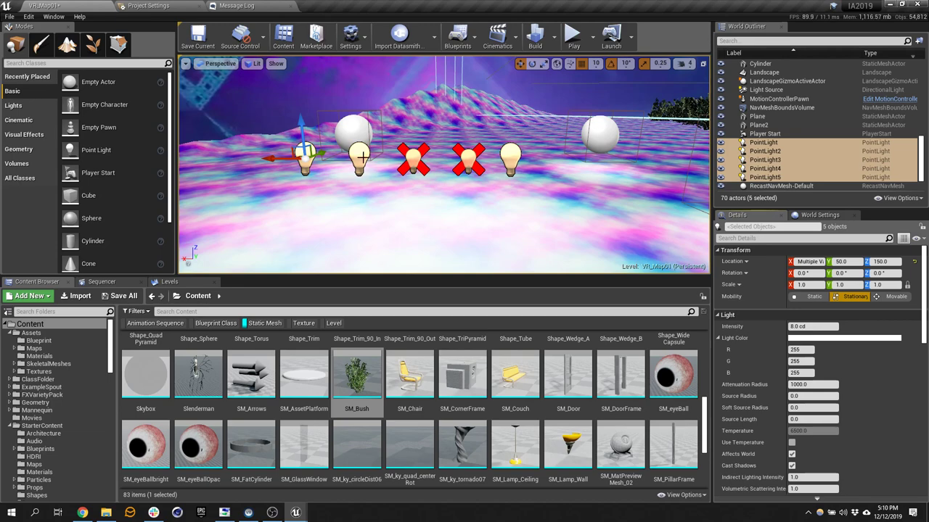
Step: Copy the five lights into five more, set the copies to Static, and select the first light
alt+drag(269, 161, 124, 161)
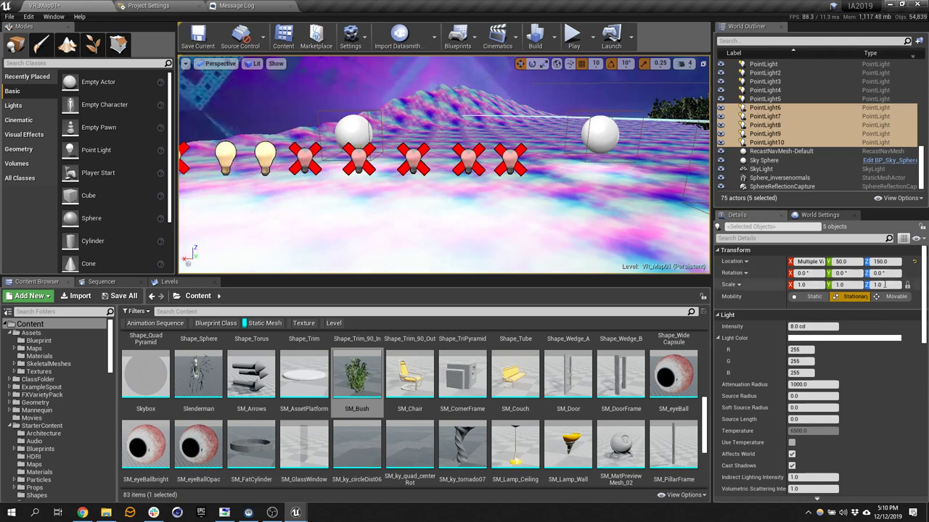
click(812, 298)
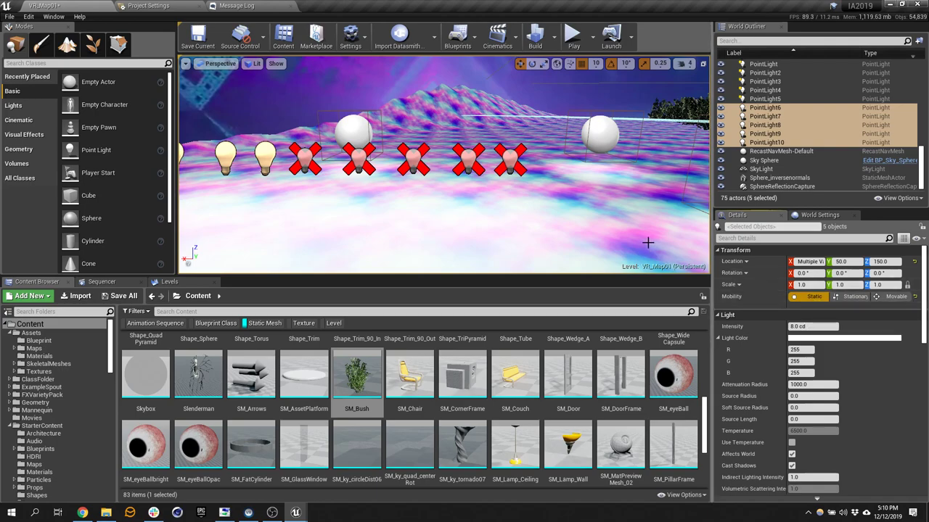
right_drag(643, 235, 557, 193)
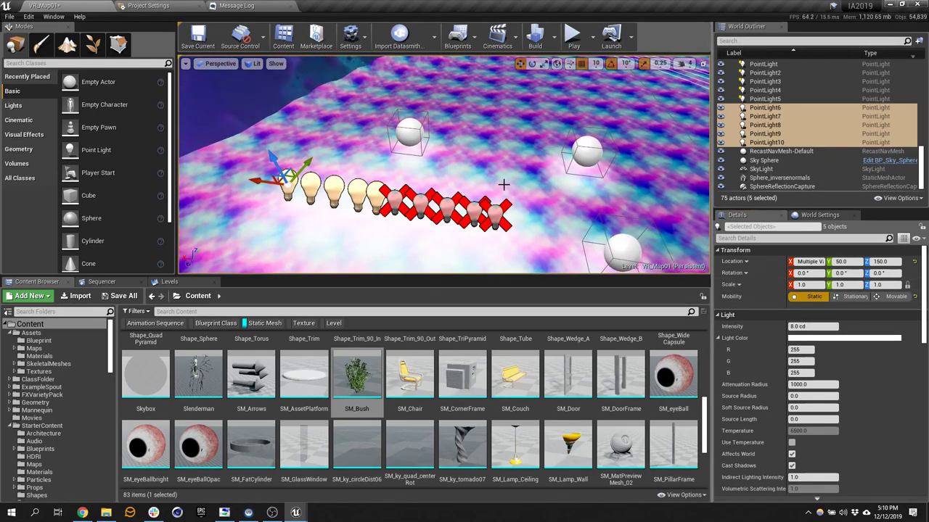
right_drag(522, 168, 339, 197)
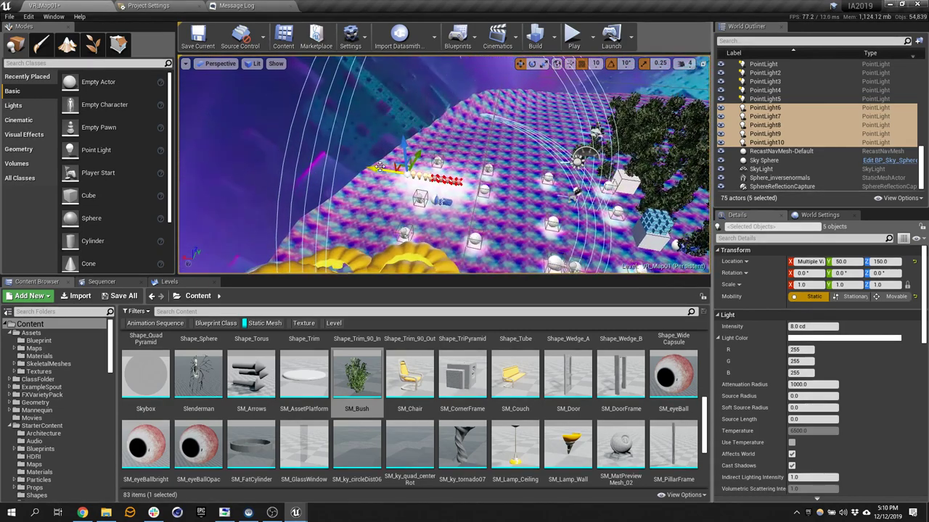
drag(373, 166, 421, 165)
scroll(459, 186, up, 5)
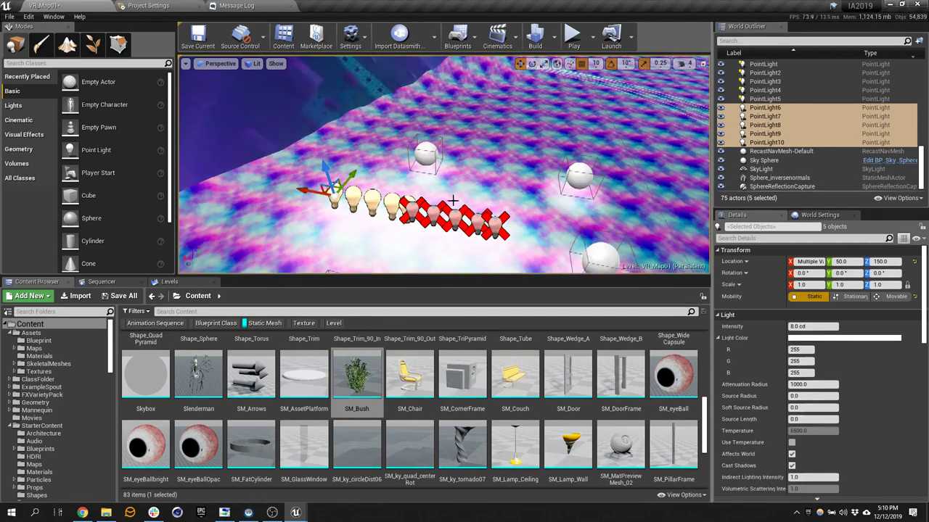
click(474, 227)
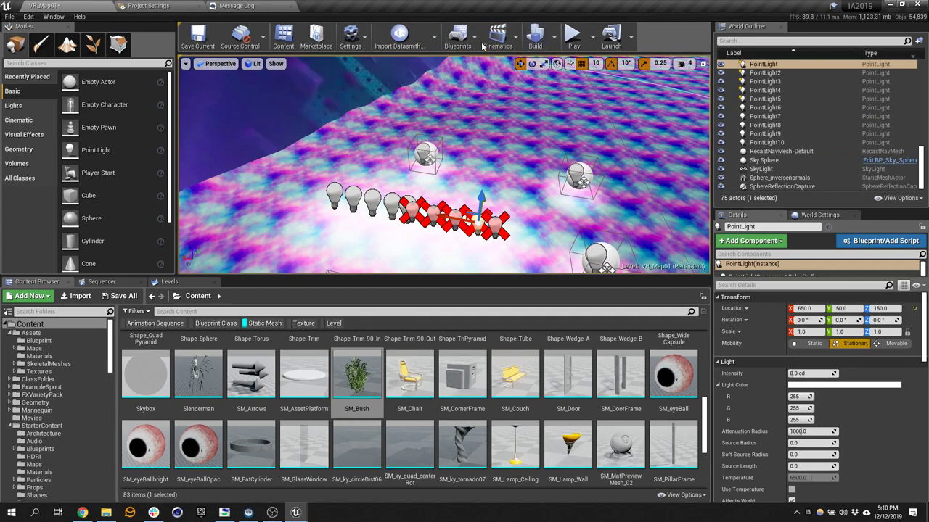
Step: Start a Build Lighting Only pass and watch Lightmass progress in Swarm Agent
click(554, 42)
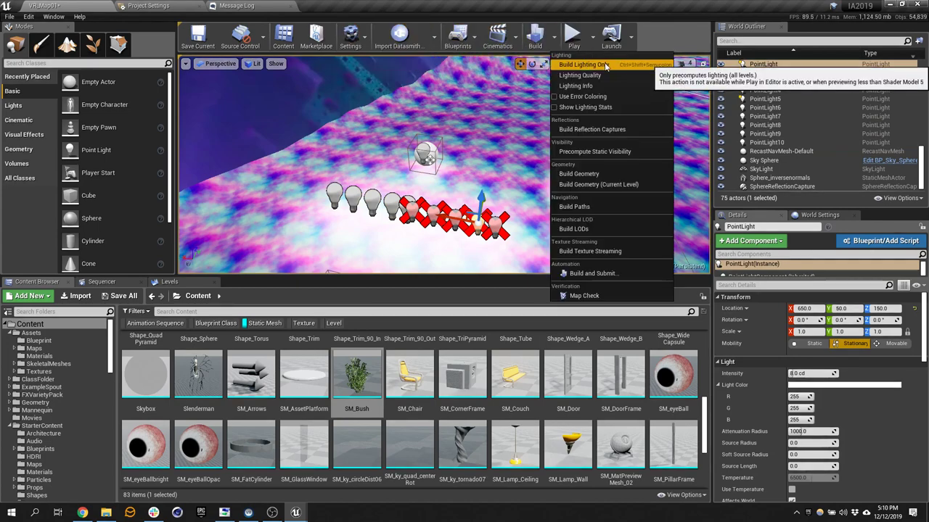
click(606, 66)
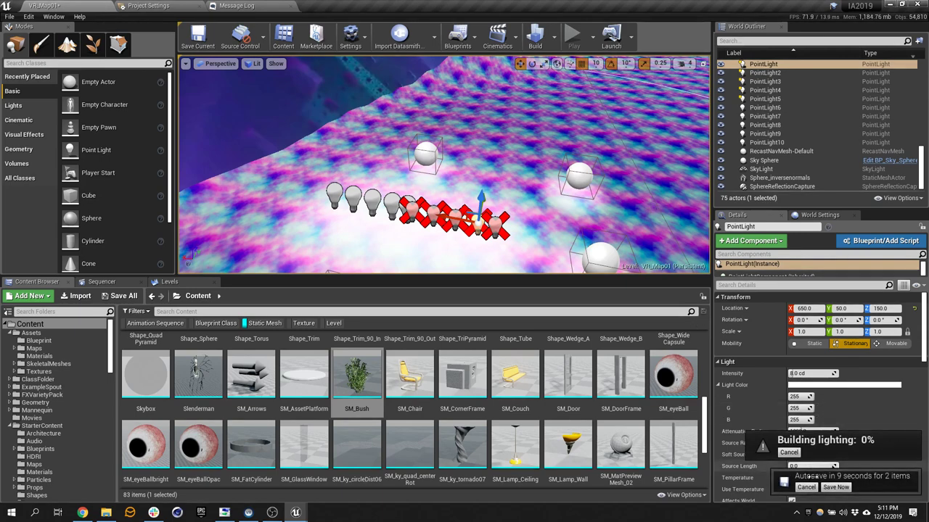
click(797, 512)
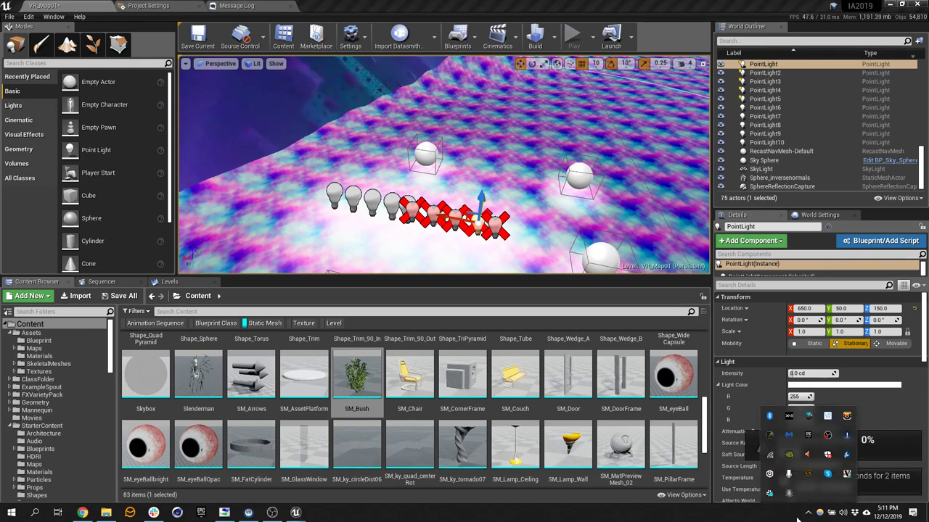
click(809, 474)
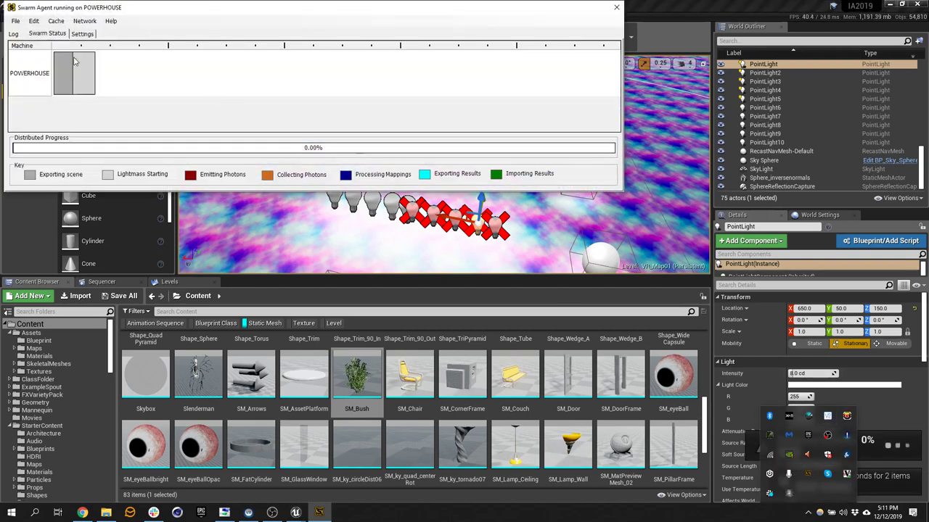
mouse_move(94, 66)
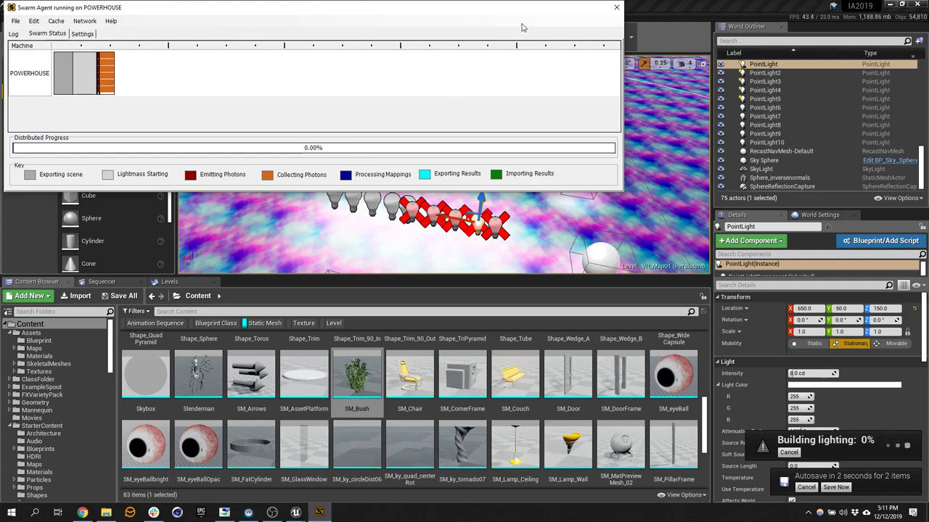
Step: Close Swarm Agent and drop a cube near the light row, raising it to Z 150
click(615, 8)
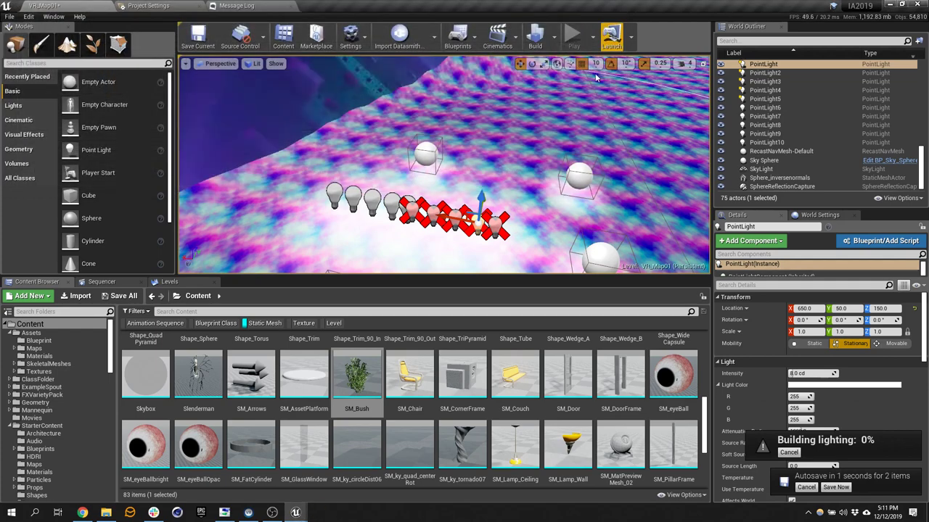
right_drag(435, 167, 436, 167)
drag(87, 196, 388, 156)
right_drag(425, 201, 425, 204)
drag(450, 181, 450, 157)
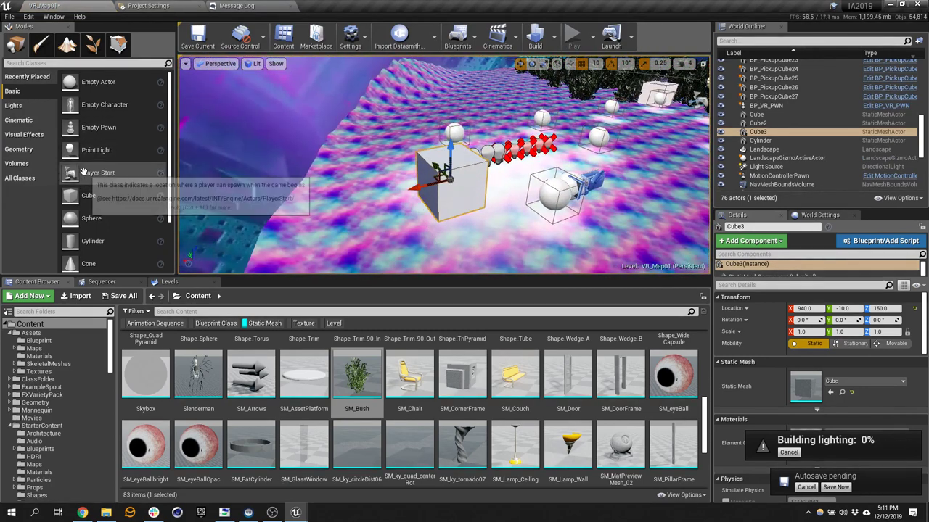
Step: Add a second cube beside the first, then select the directional light and two point lights
drag(90, 196, 425, 247)
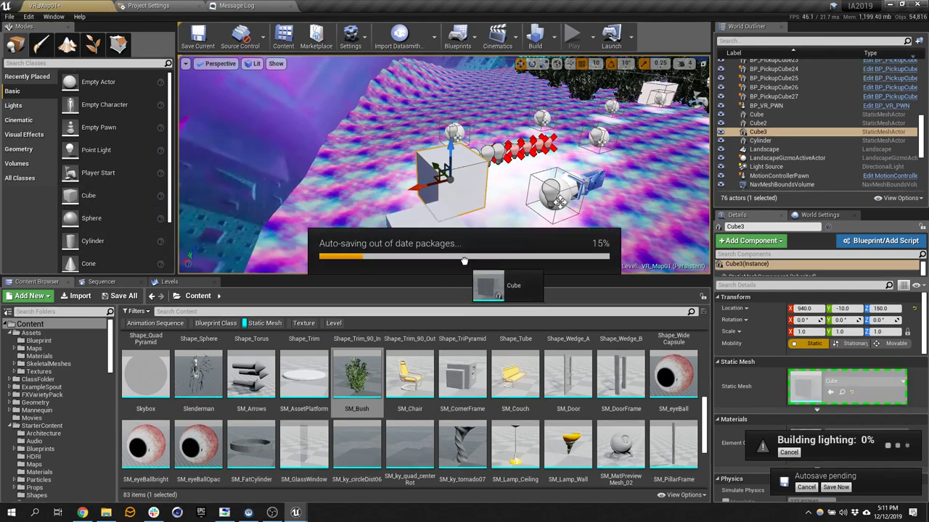
right_drag(425, 205, 425, 205)
drag(88, 203, 430, 150)
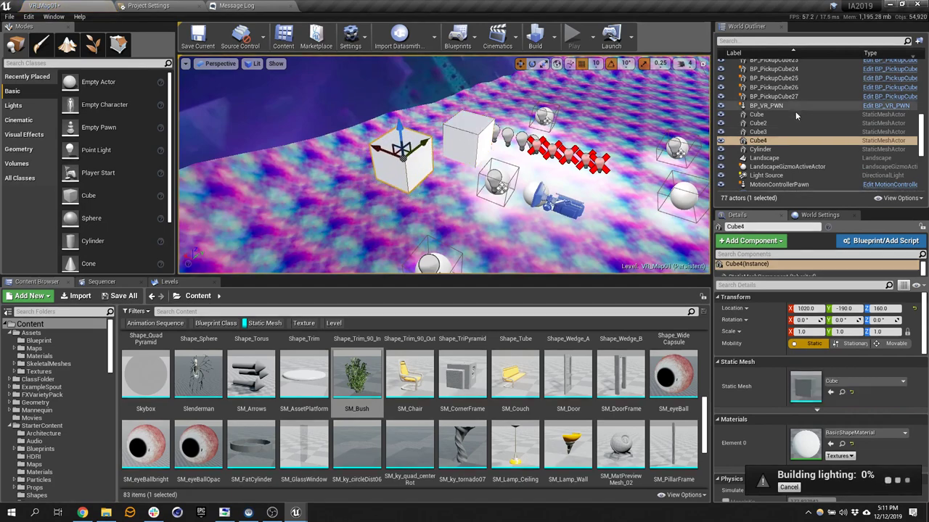
click(766, 174)
right_drag(444, 164, 572, 203)
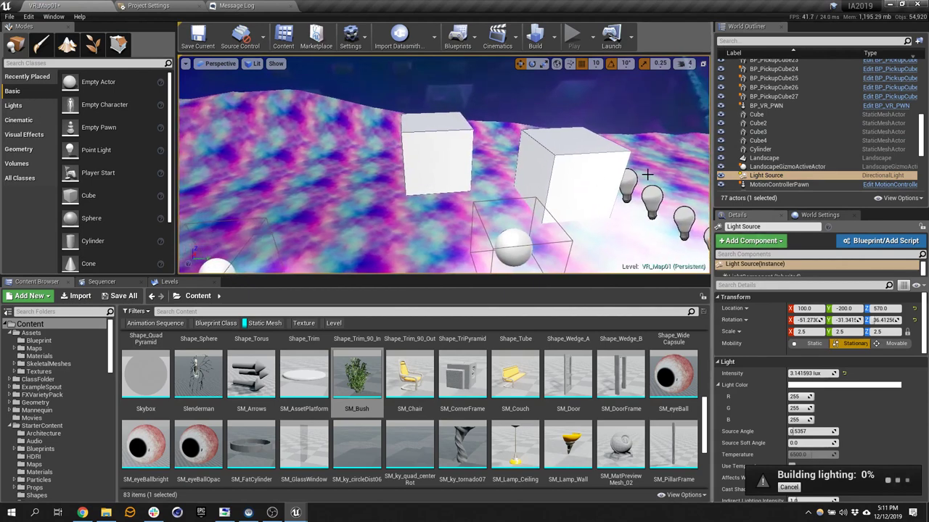
ctrl+click(602, 174)
right_drag(602, 174, 561, 184)
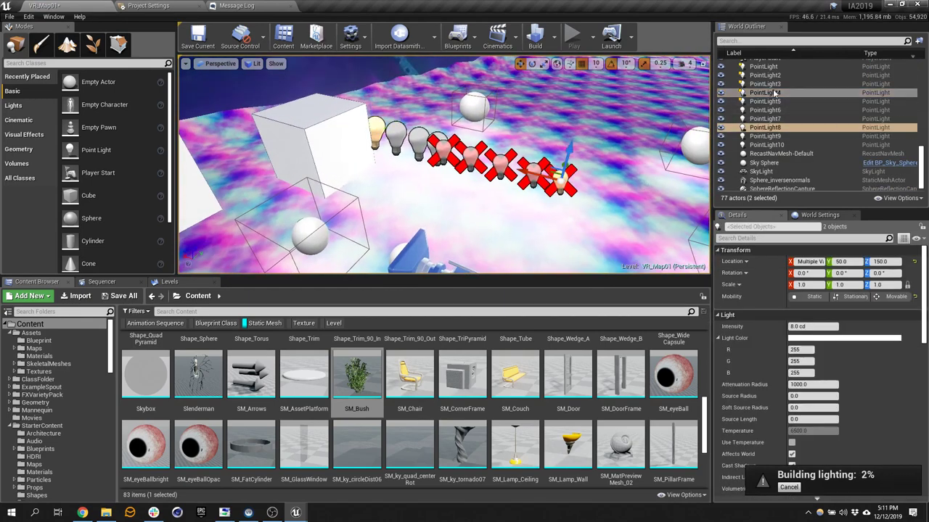
Step: Select PointLight through PointLight10 and place an SM_AssetPlatform beside the cubes
click(762, 66)
shift+click(767, 144)
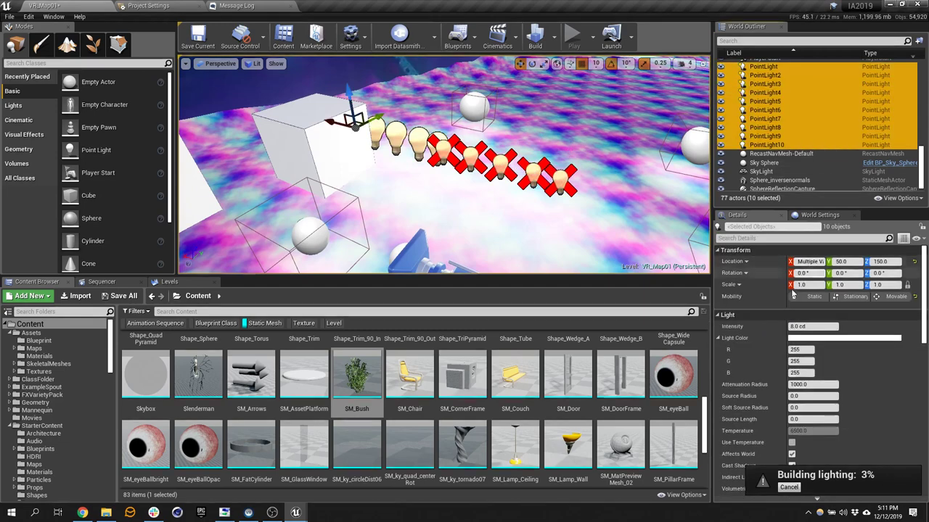
scroll(834, 402, down, 3)
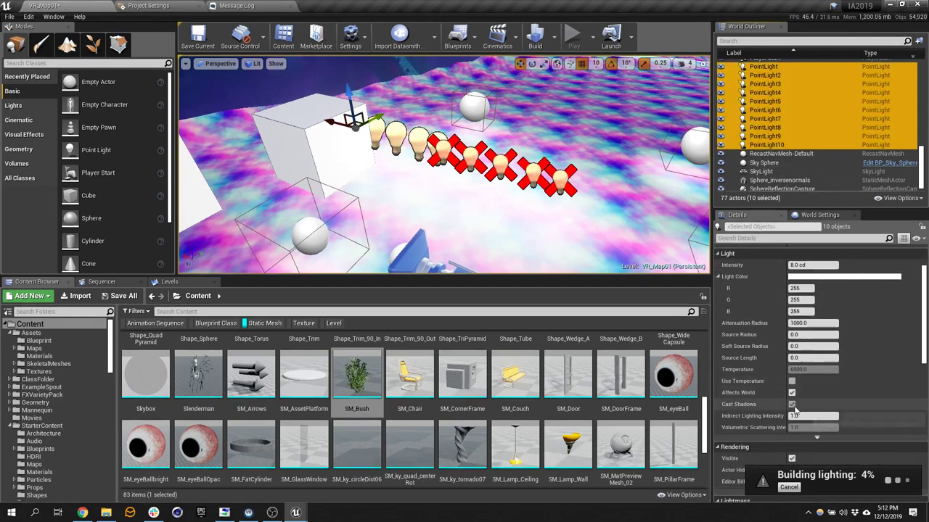
right_drag(564, 257, 630, 225)
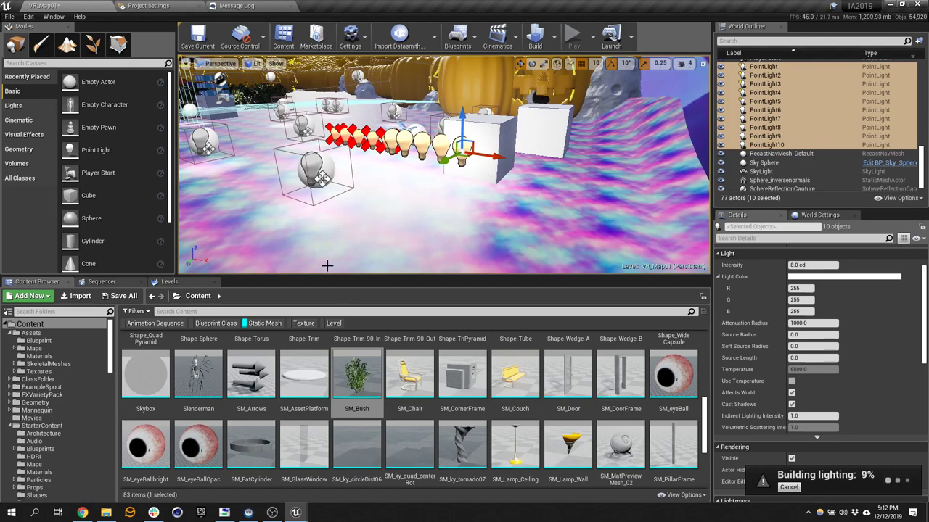
drag(303, 374, 499, 193)
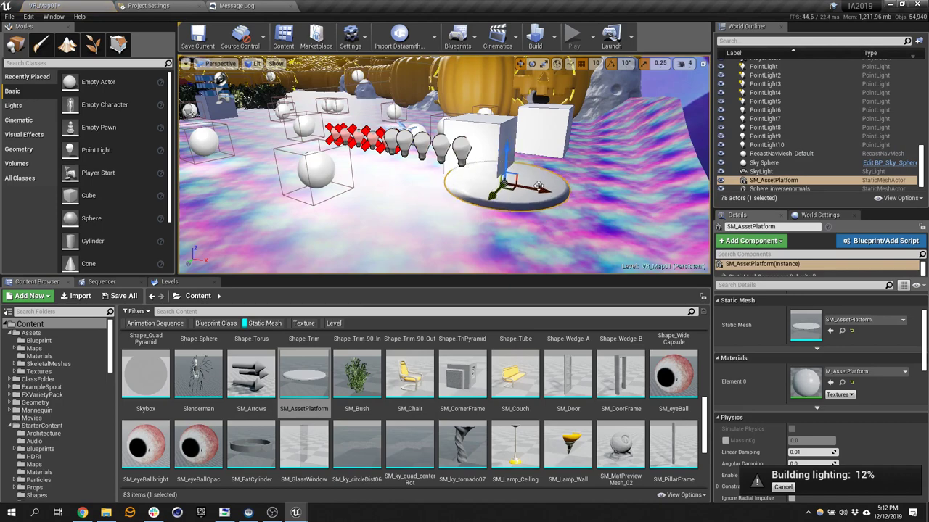
Step: Set the directional Light Source intensity to 0 lux
right_drag(507, 179, 303, 142)
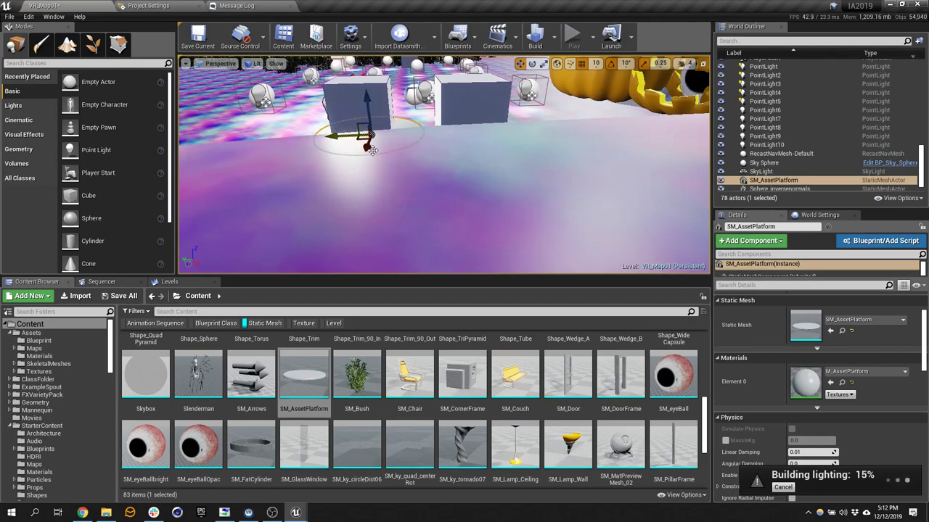
right_drag(370, 150, 246, 227)
click(536, 82)
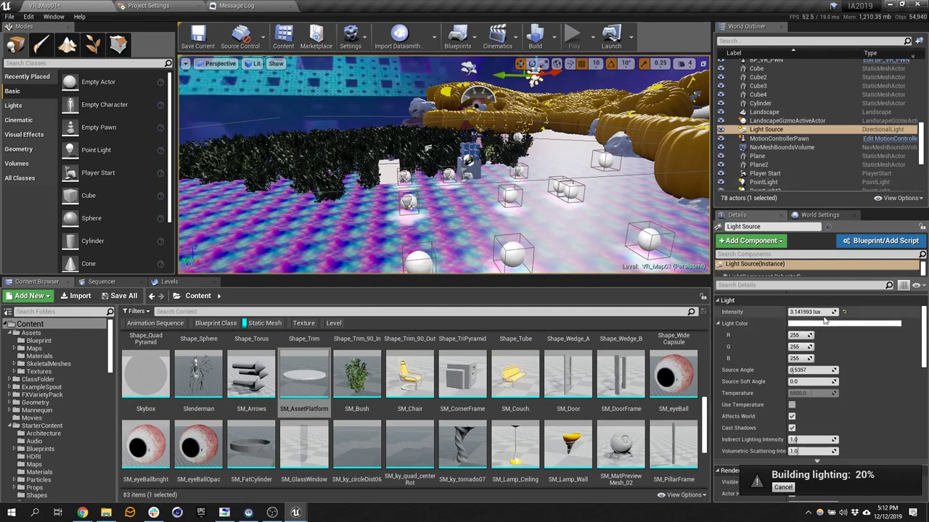
drag(812, 312, 768, 312)
Step: Select Cube3 and expand its advanced Lighting options in Details
right_drag(617, 230, 543, 166)
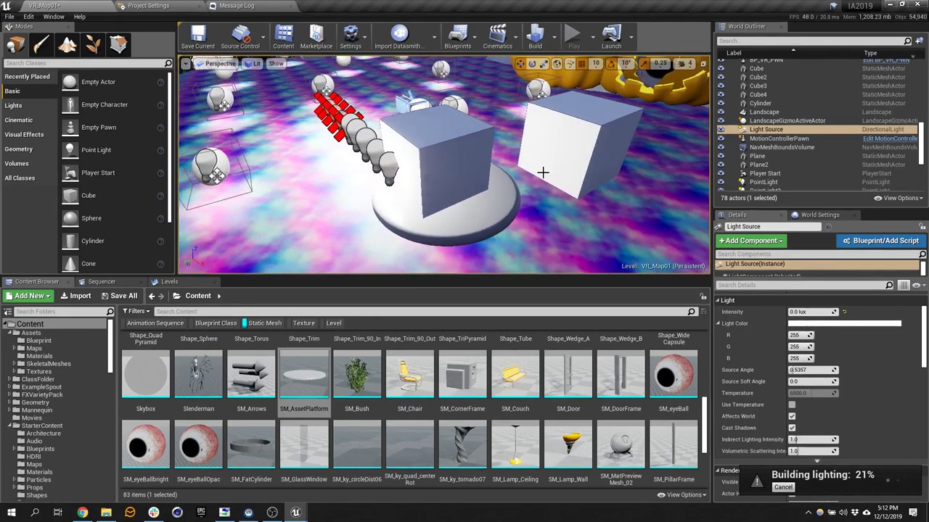
click(410, 163)
scroll(836, 366, down, 2)
scroll(836, 366, down, 6)
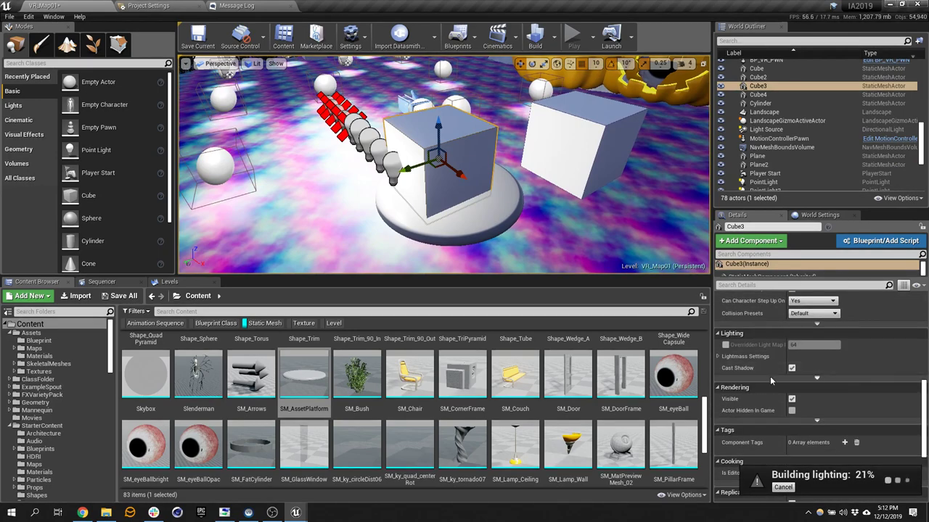
click(813, 377)
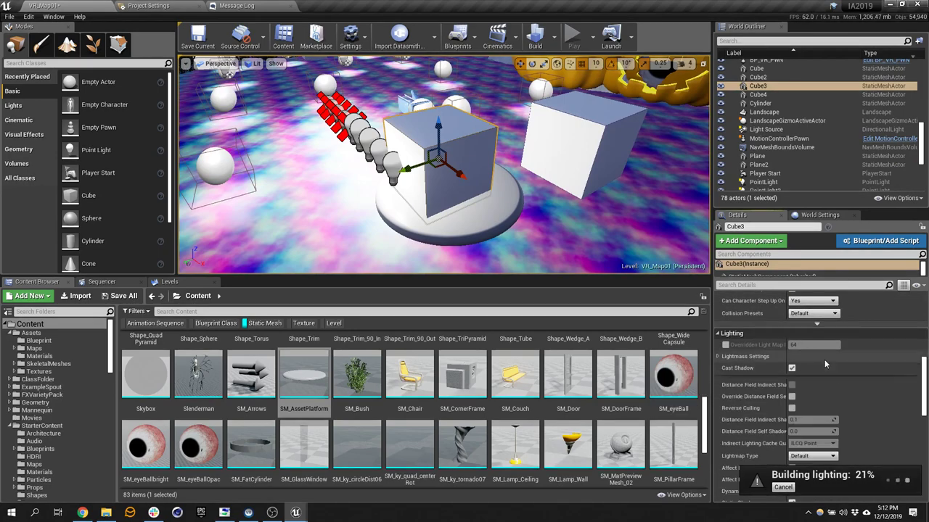
scroll(842, 356, down, 5)
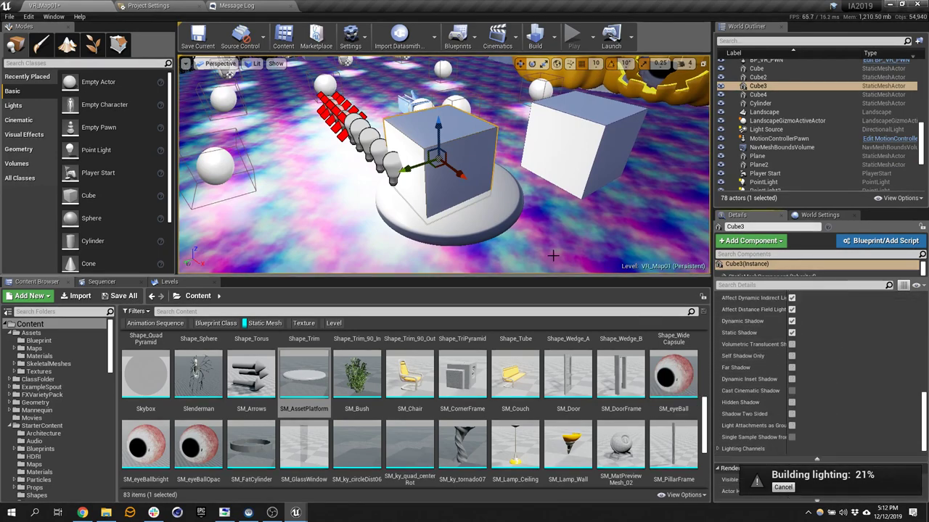
scroll(787, 310, up, 5)
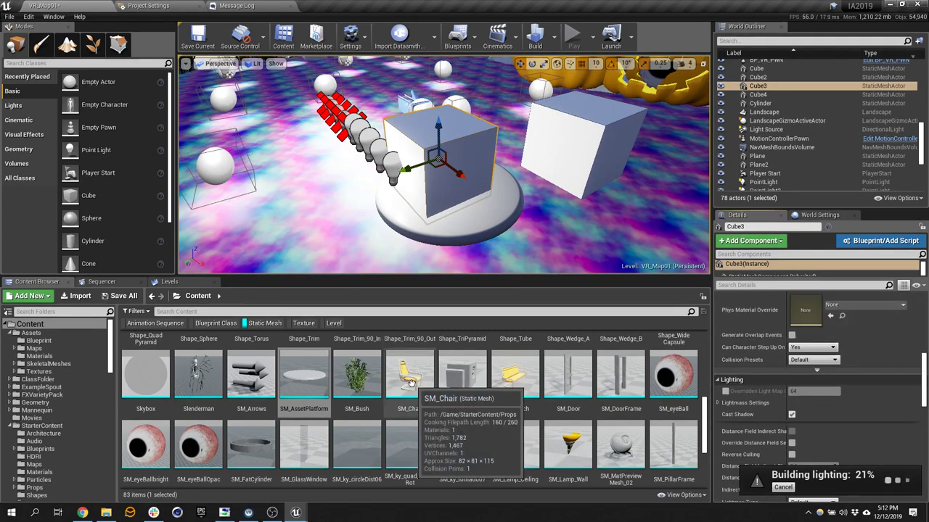
drag(571, 192, 645, 180)
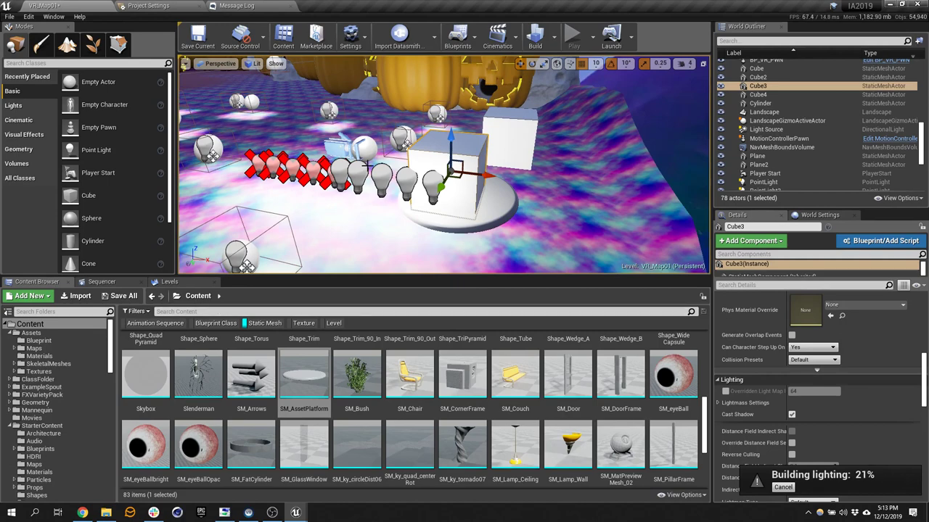
Step: Switch the viewport to Light Complexity view mode and look around toward Cube3
click(275, 64)
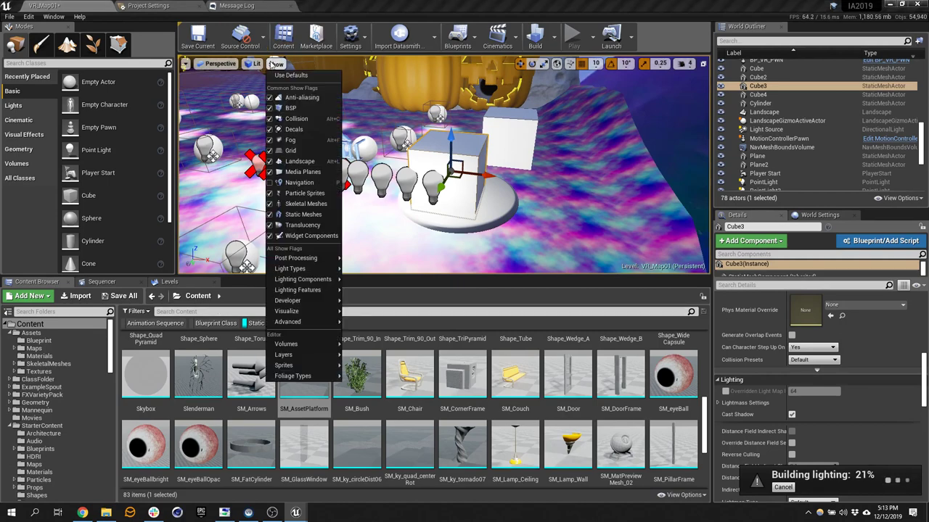
mouse_move(234, 65)
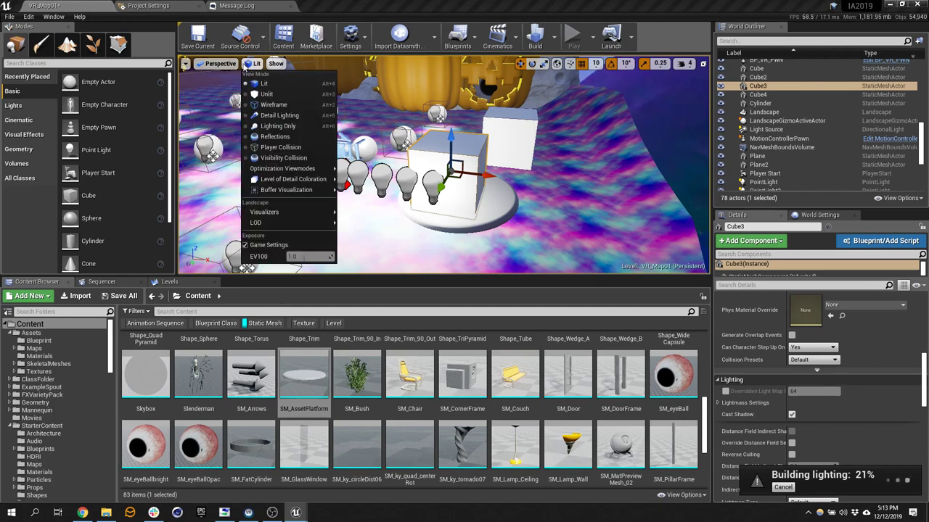
mouse_move(286, 171)
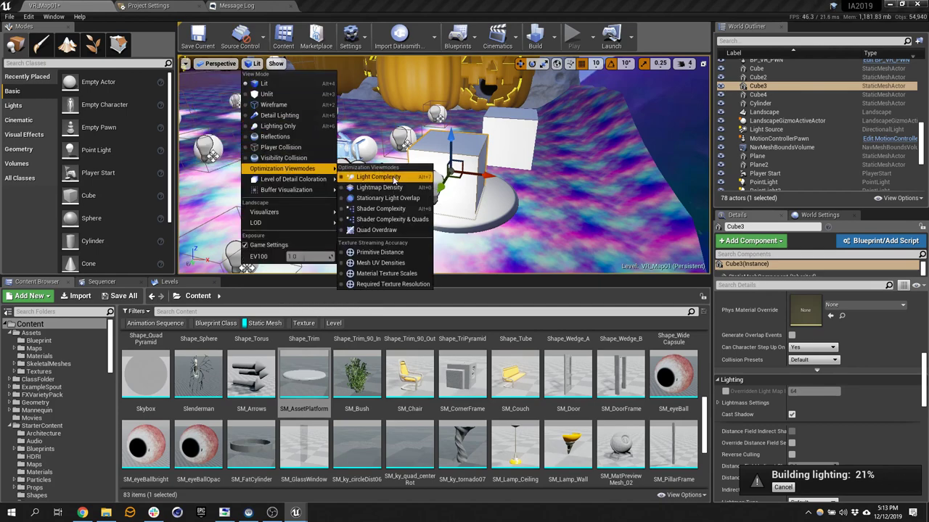
click(397, 179)
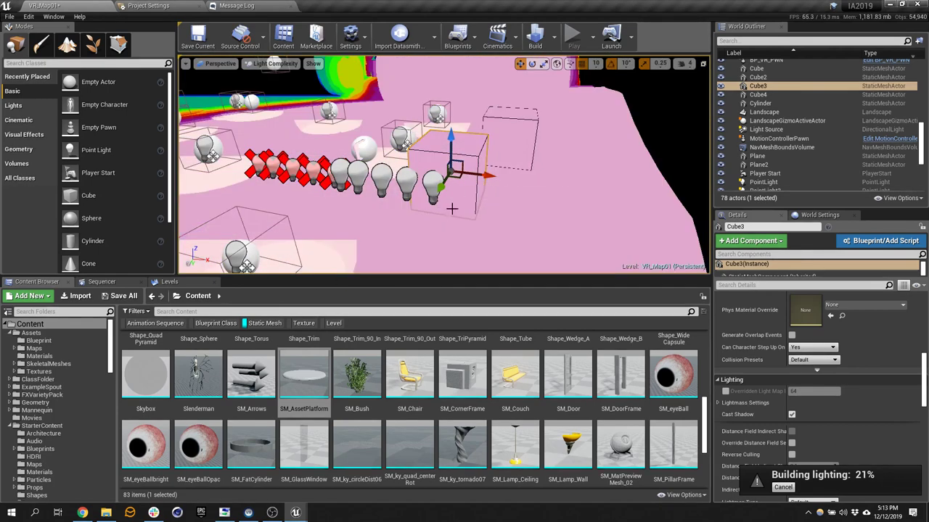
right_drag(444, 212, 496, 215)
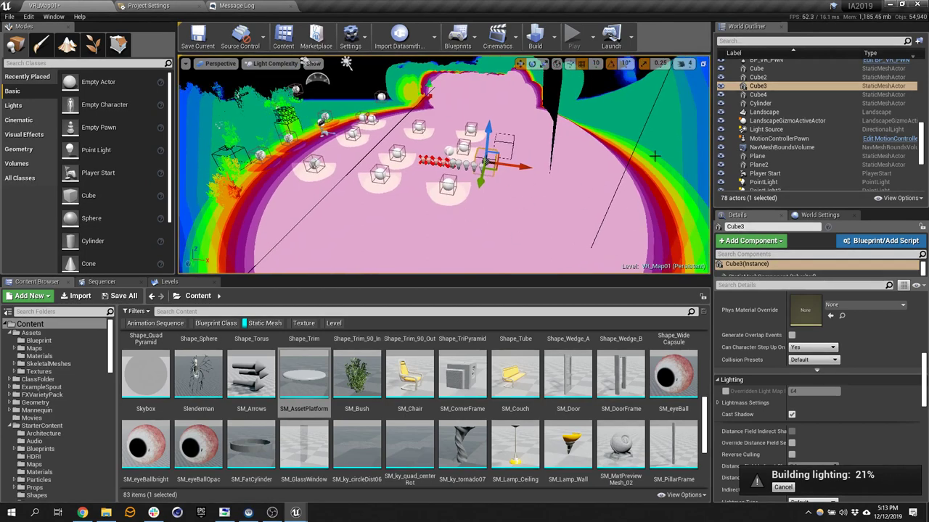
right_drag(662, 152, 565, 208)
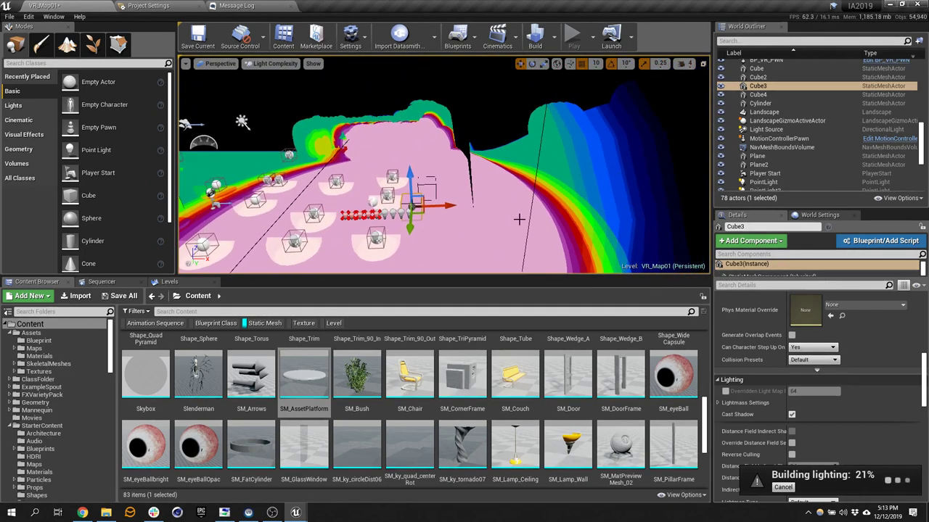
right_drag(466, 197, 406, 191)
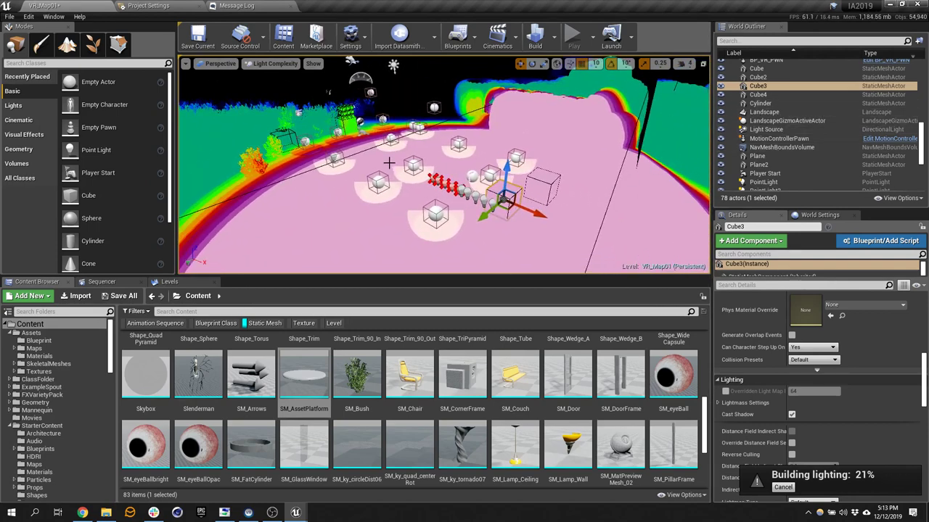
Step: Switch the viewport to the Stationary Light Overlap view mode
click(275, 64)
mouse_move(291, 171)
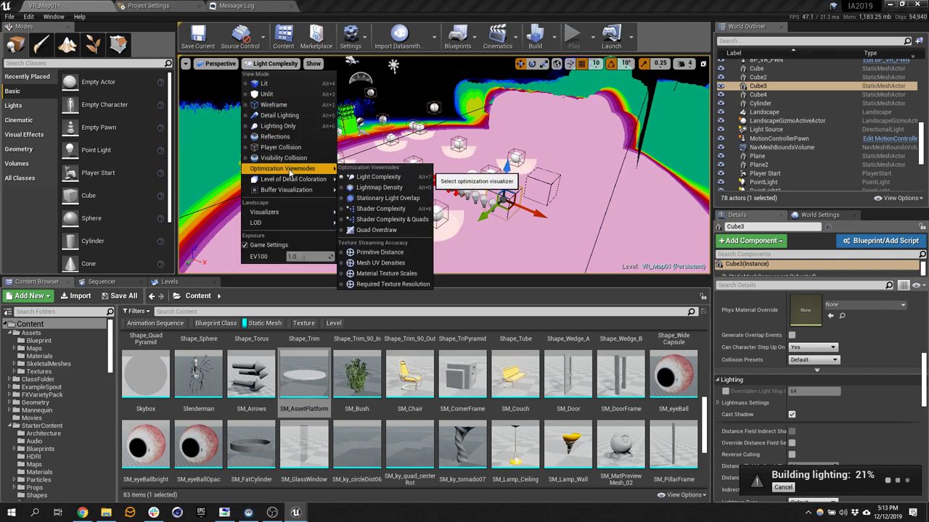
click(395, 198)
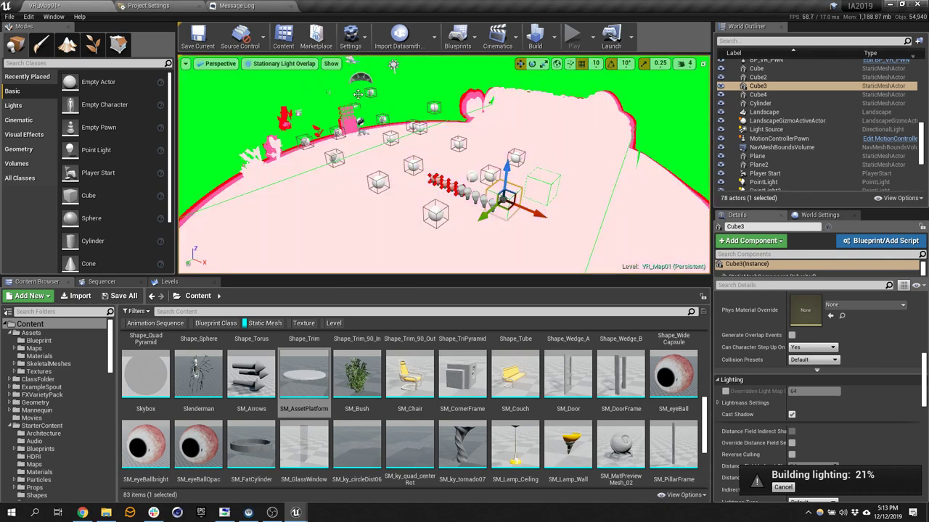
Step: Switch to the Quad Overdraw view mode and look around the scene
click(282, 63)
mouse_move(294, 181)
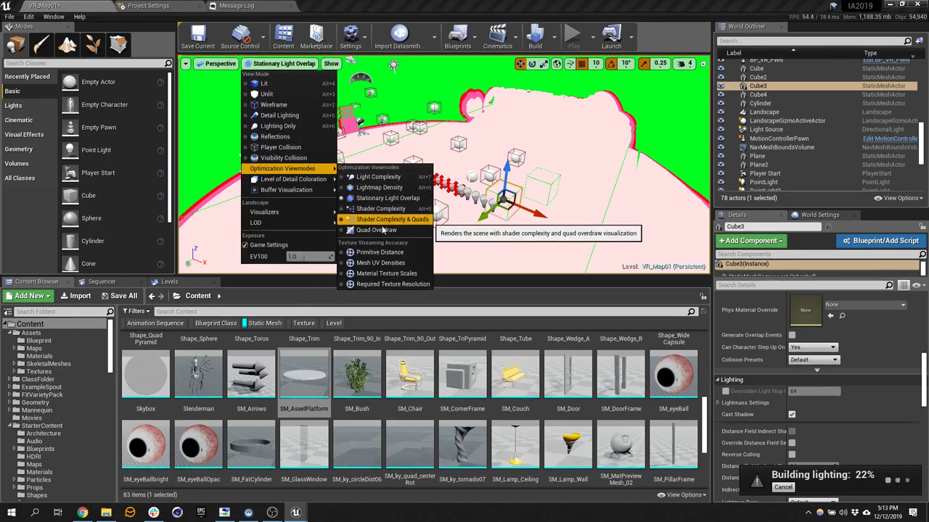
click(382, 230)
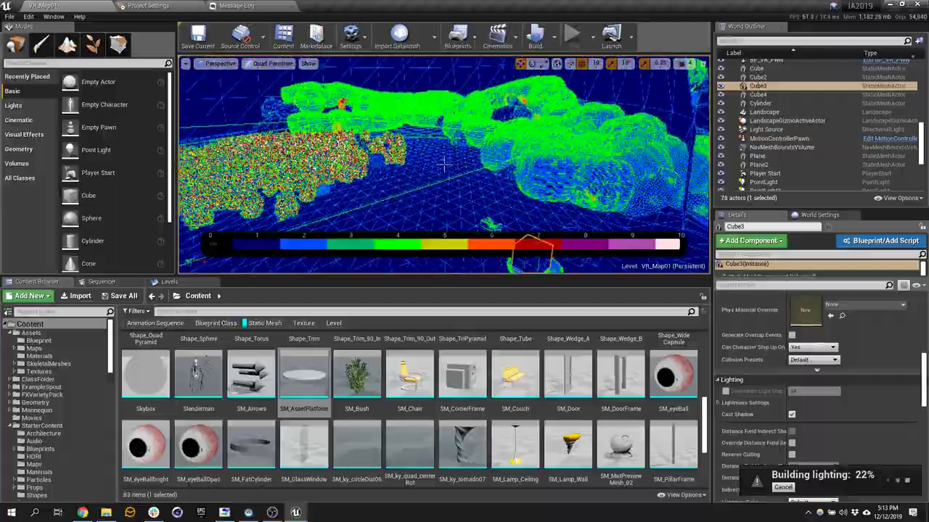
right_drag(444, 166, 441, 186)
Step: Return the viewport to Lit shading
click(258, 65)
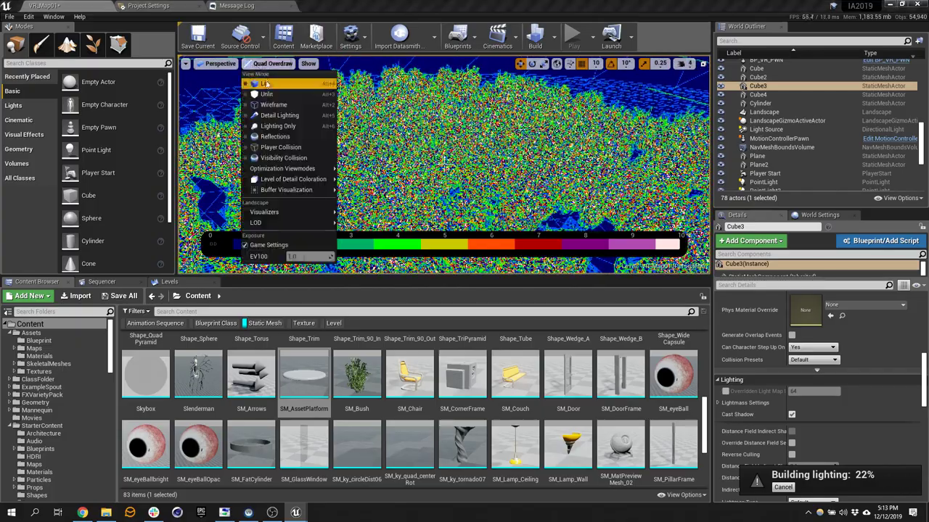
click(265, 84)
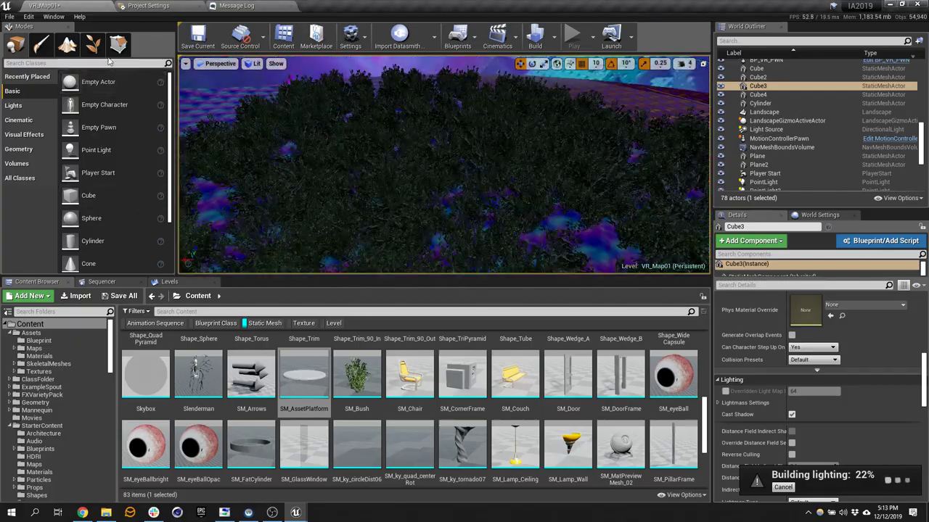
click(54, 16)
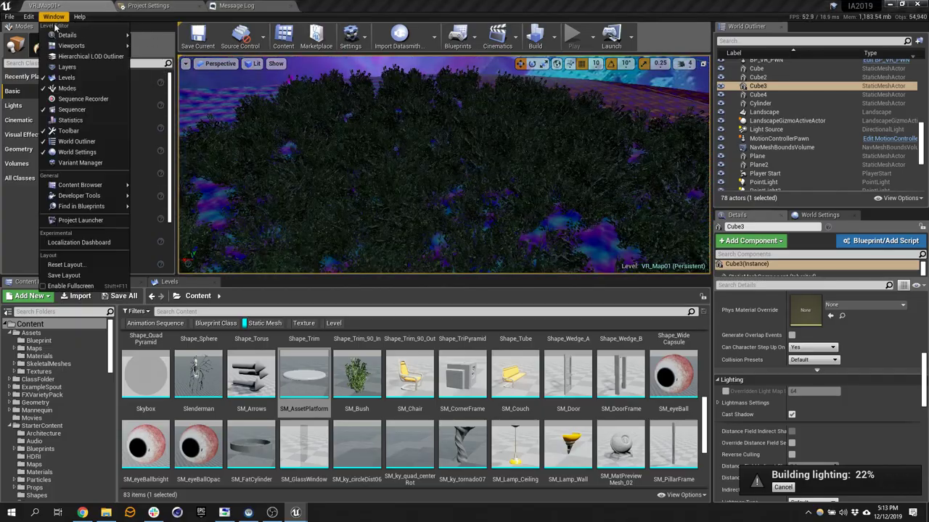
click(404, 6)
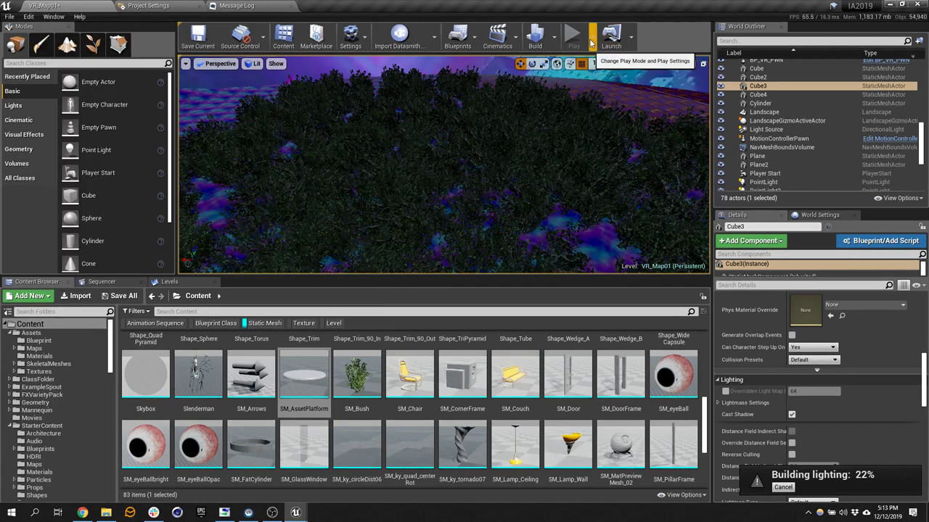
Step: Cancel the running lighting build
click(782, 487)
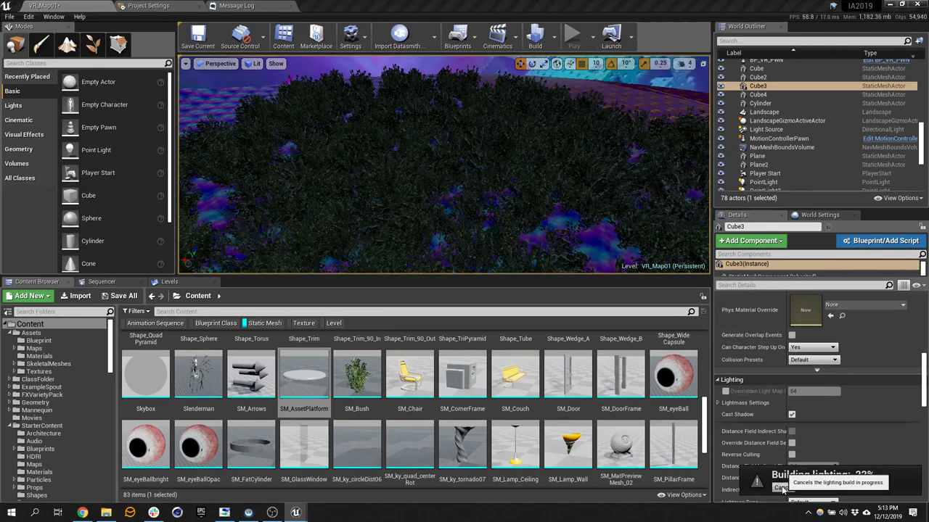
click(782, 488)
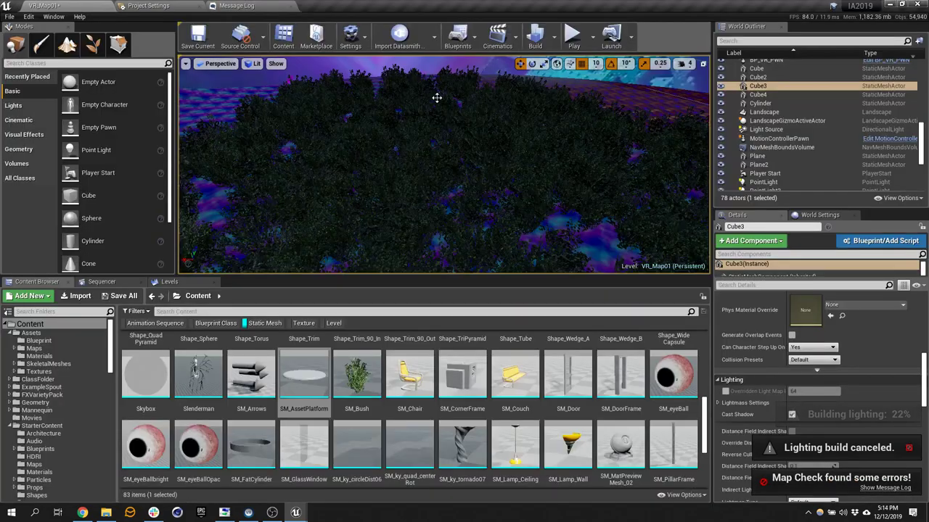
right_drag(437, 97, 437, 97)
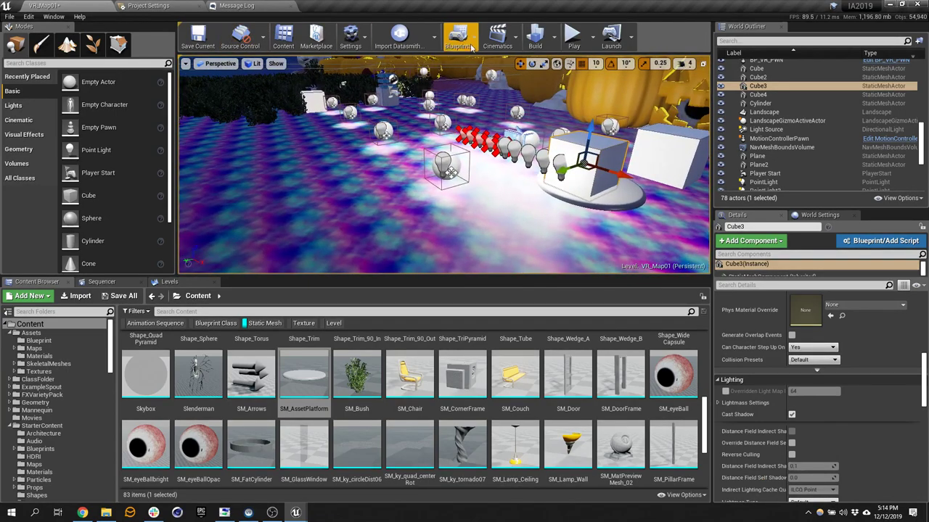
Step: Play the level, run the GPU profiling console command, then stop play
click(572, 37)
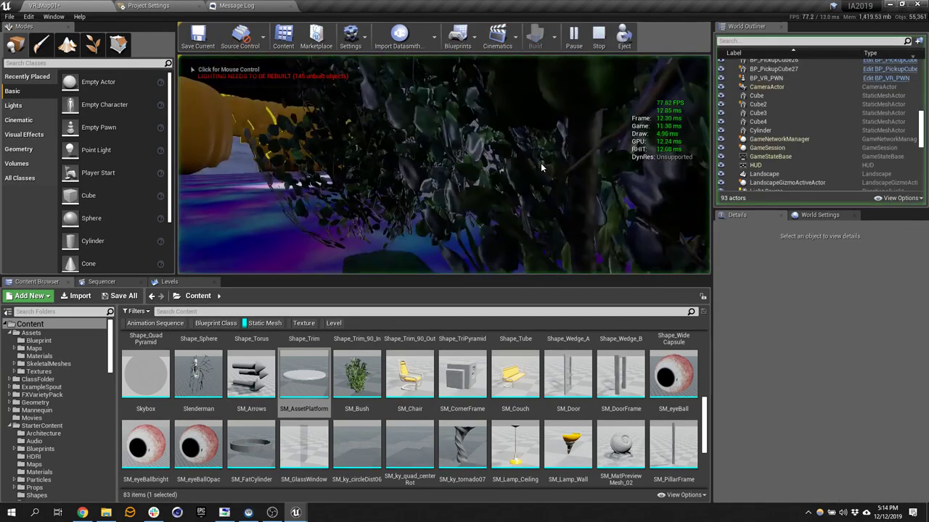
key(grave)
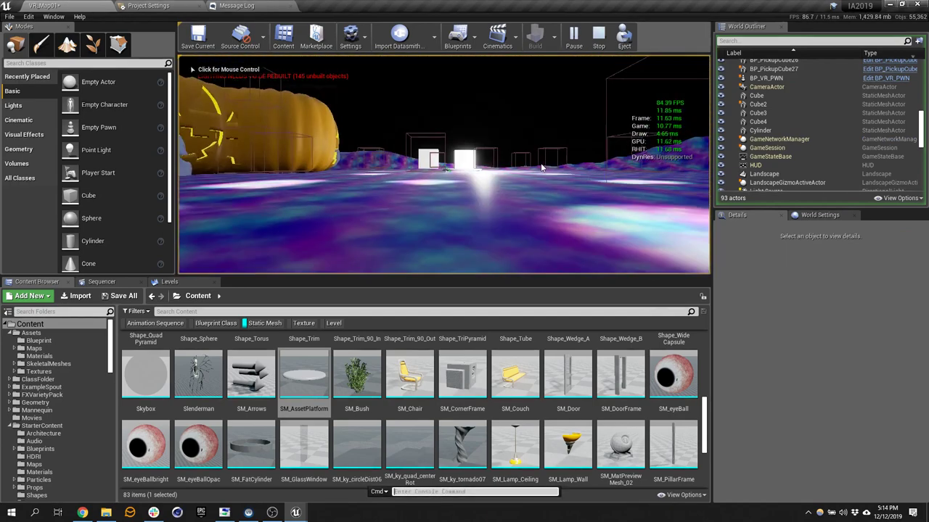
text(profilegpu)
key(Return)
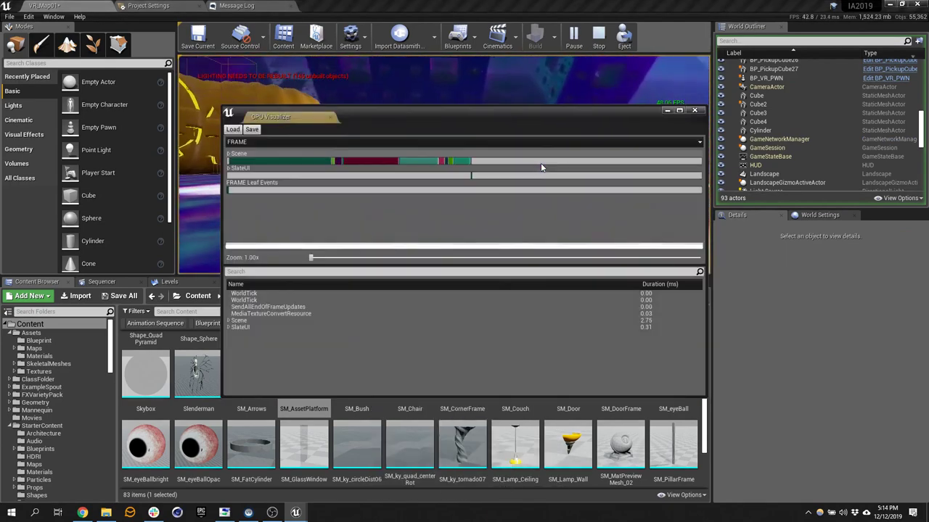
click(597, 38)
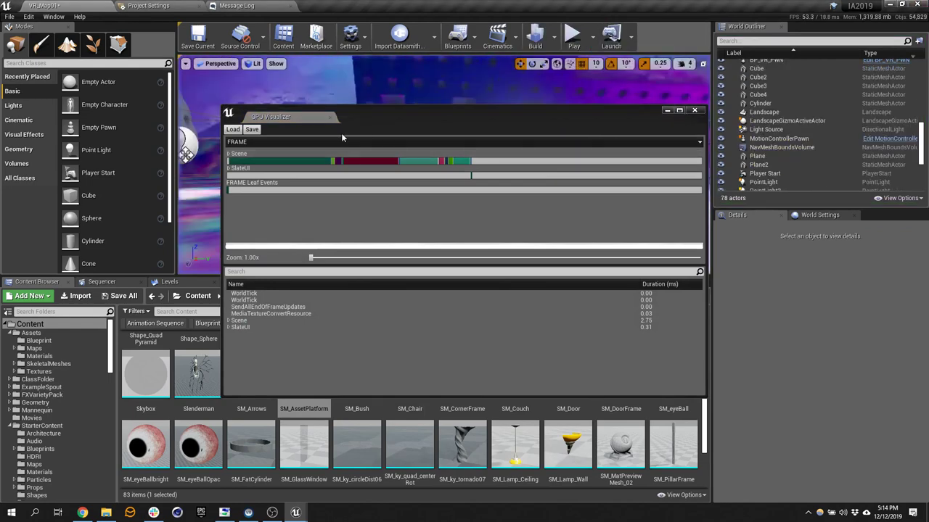
Step: In GPU Visualizer, open the Scene breakdown and inspect the BasePass and Lights timings
double_click(240, 154)
scroll(370, 203, down, 1)
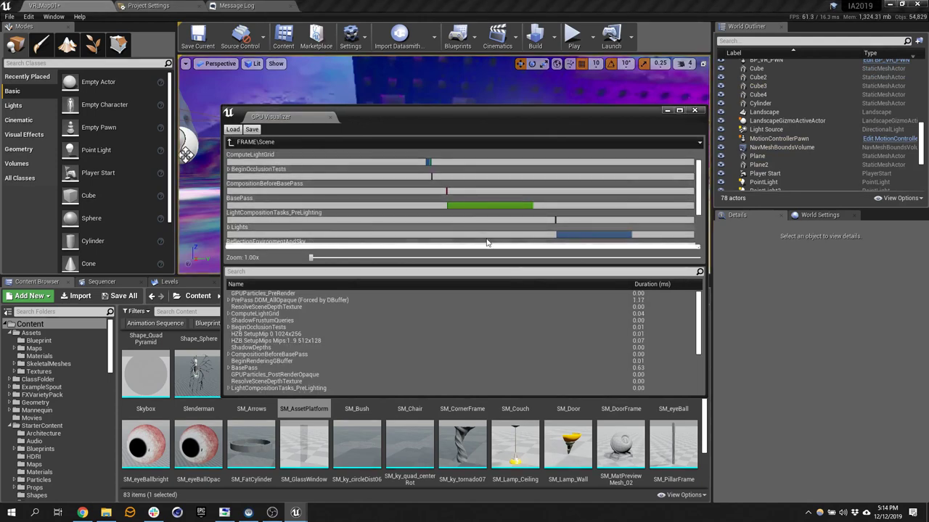
scroll(655, 345, down, 4)
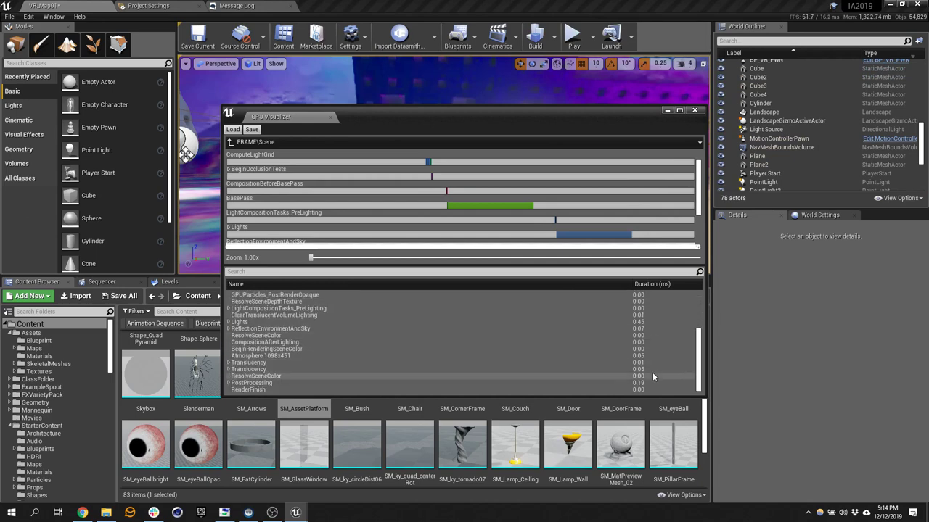
scroll(653, 363, up, 4)
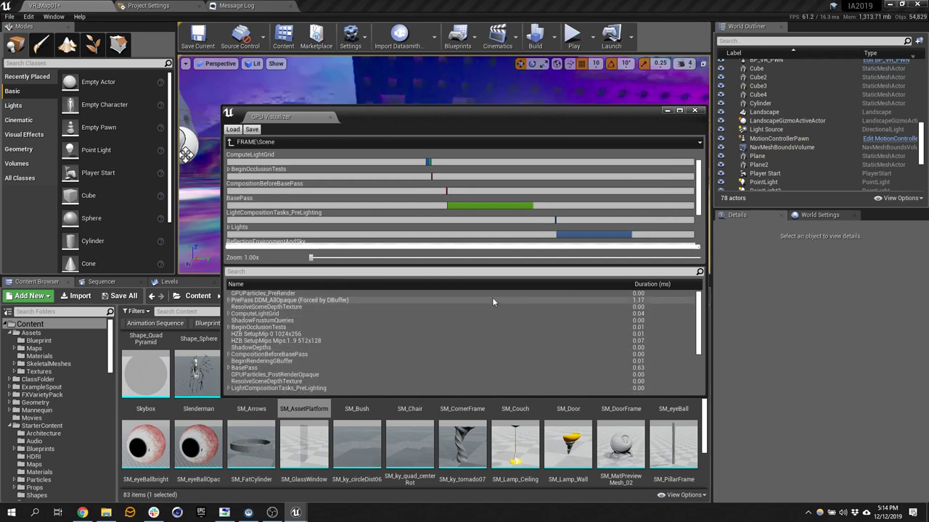
click(474, 206)
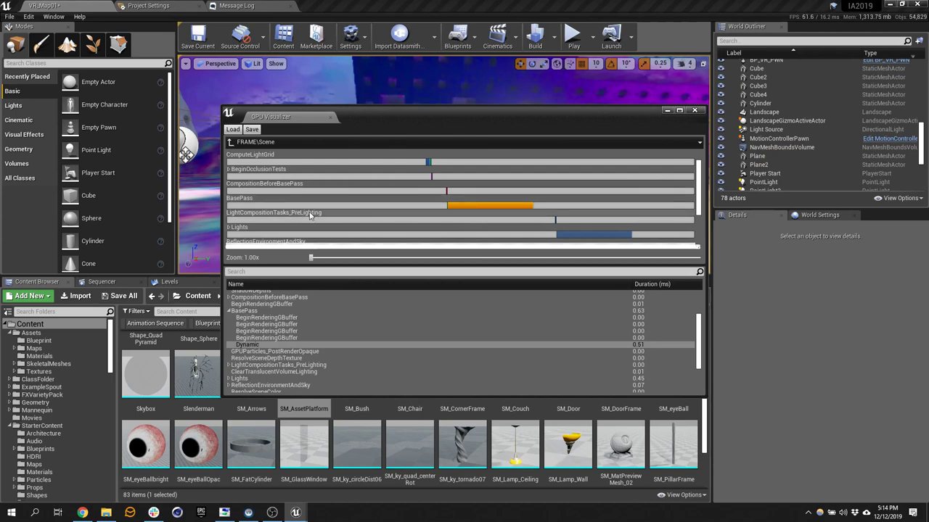
click(602, 234)
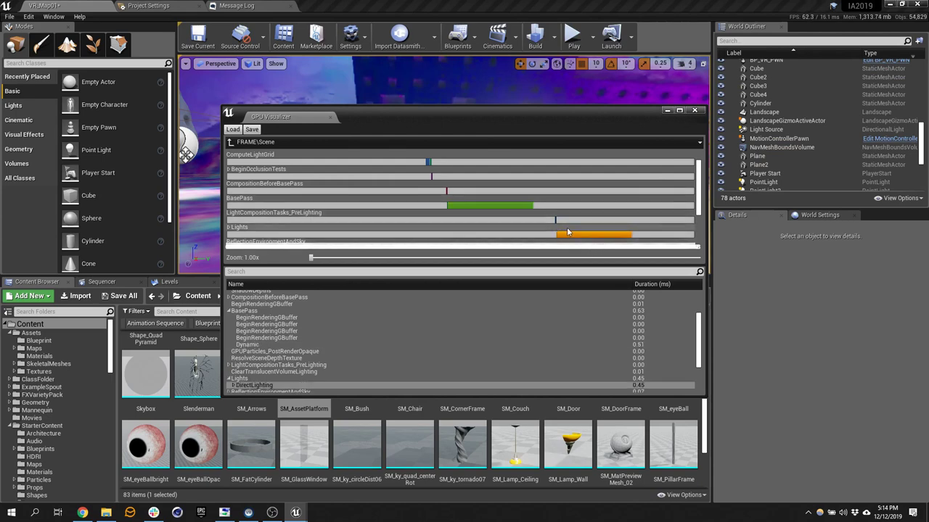
scroll(613, 190, down, 2)
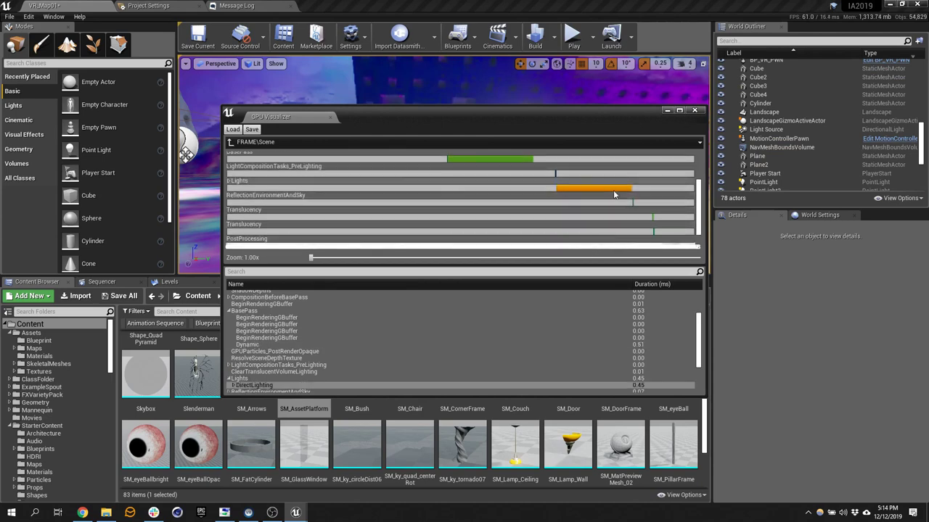
Step: Drill into Lights > DirectLighting > NonShadowedLights, step back, and close the GPU Visualizer
double_click(230, 182)
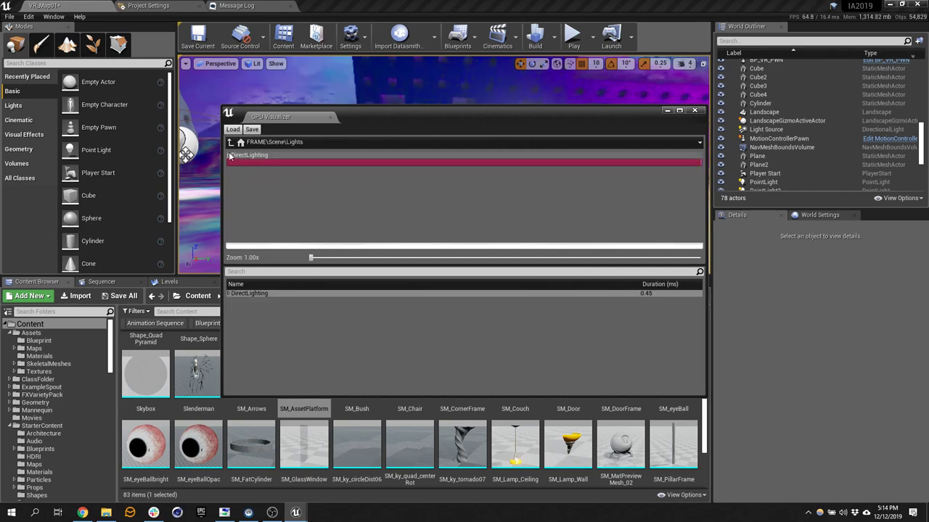
double_click(230, 156)
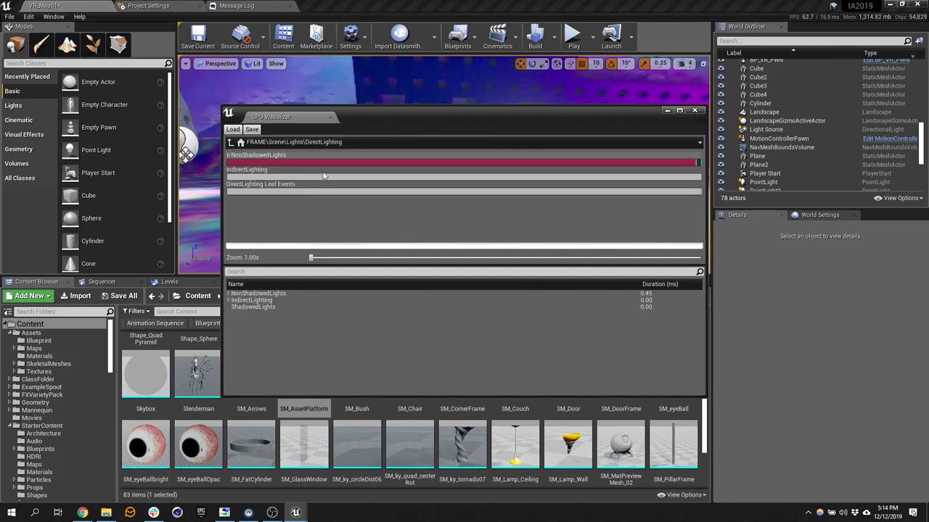
double_click(230, 157)
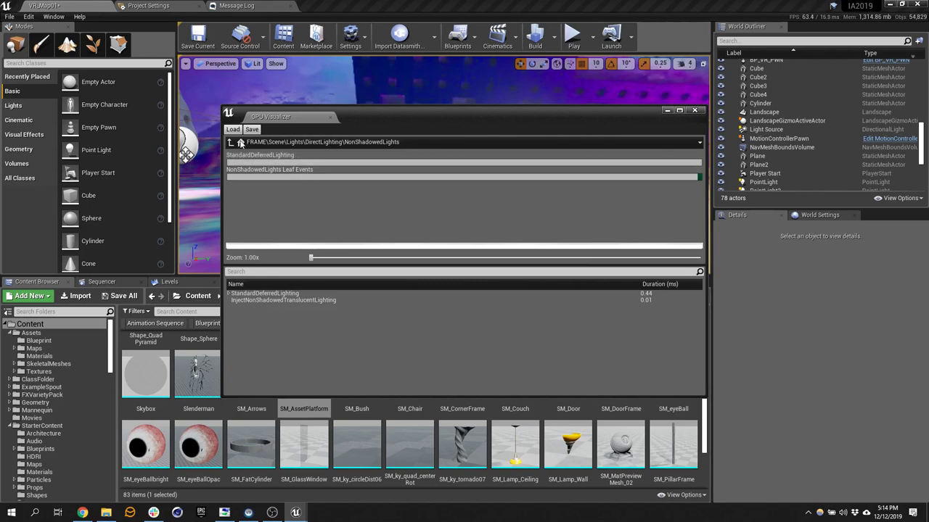
click(230, 142)
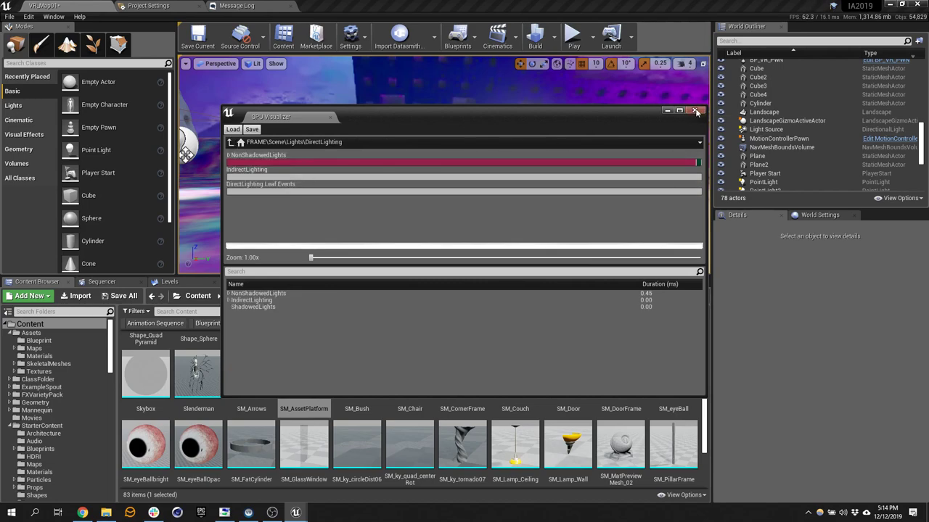
click(695, 111)
Step: Select PointLight through PointLight10 in the World Outliner
mouse_move(461, 116)
right_down()
mouse_move(435, 156)
mouse_move(461, 116)
right_up()
click(461, 116)
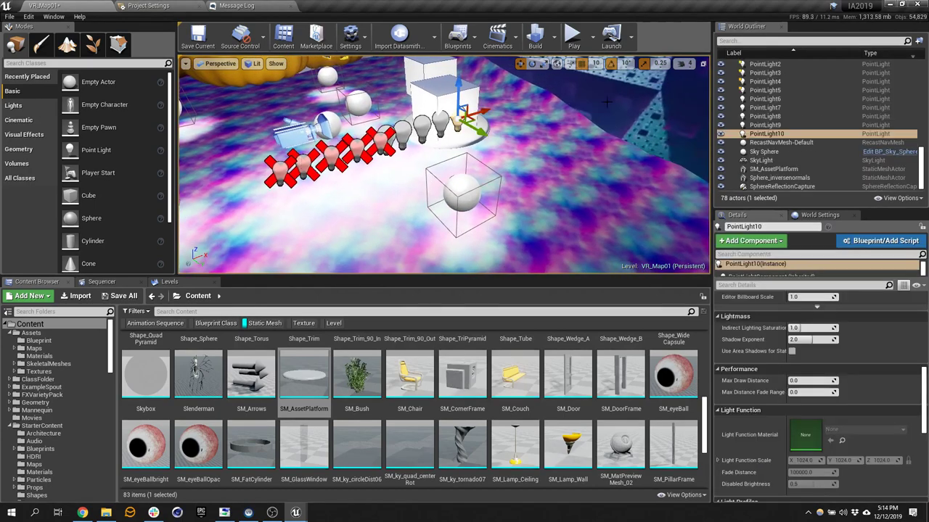
scroll(773, 109, up, 3)
shift+click(779, 118)
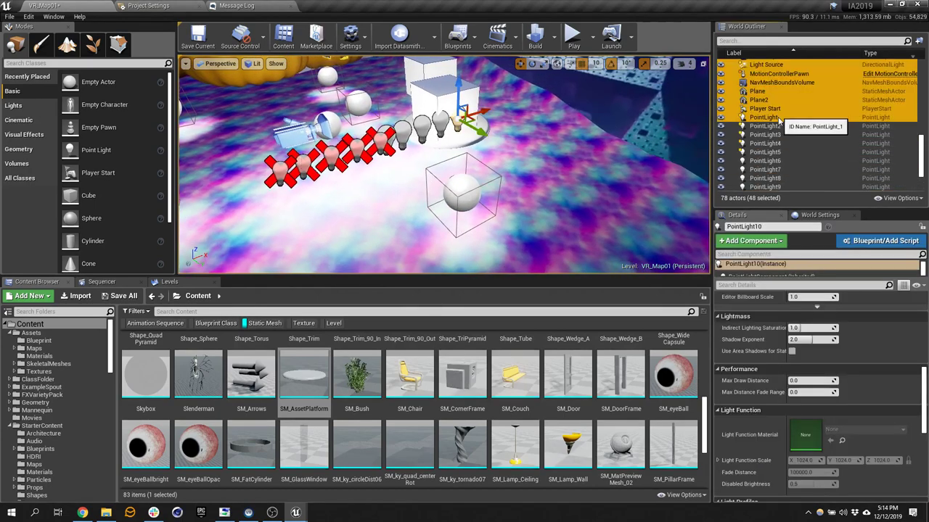
scroll(782, 124, up, 1)
click(782, 125)
scroll(785, 149, down, 2)
scroll(785, 152, down, 3)
shift+click(786, 134)
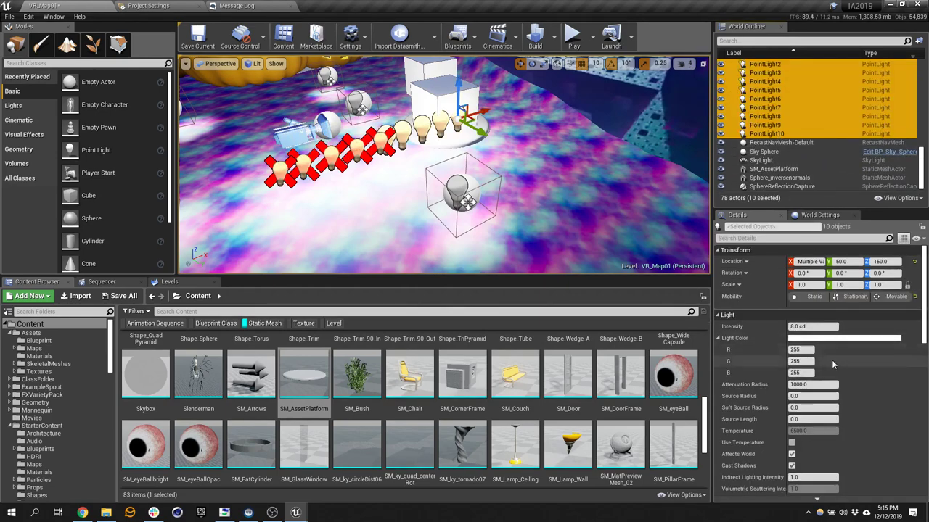
scroll(832, 368, down, 2)
scroll(832, 368, down, 1)
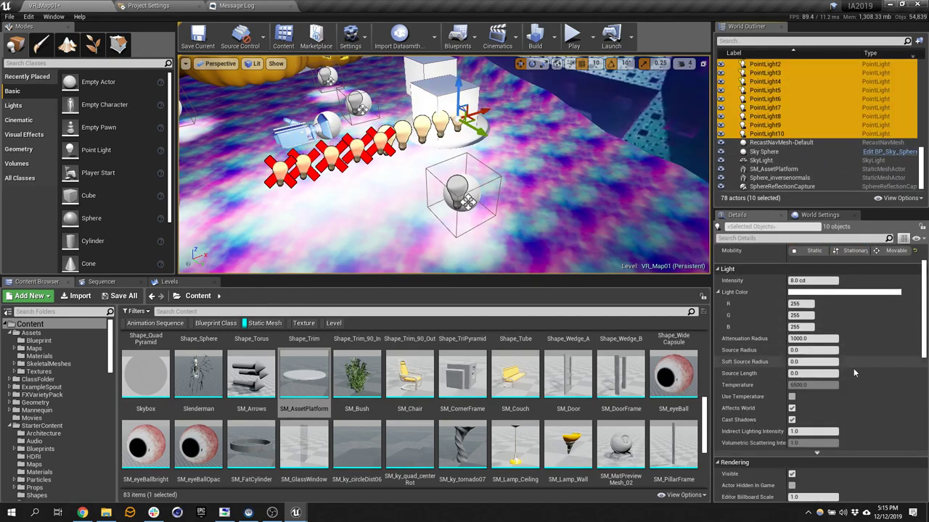
Step: Set the selected lights' Mobility to Static, frame them, and bring the second editor forward
click(791, 397)
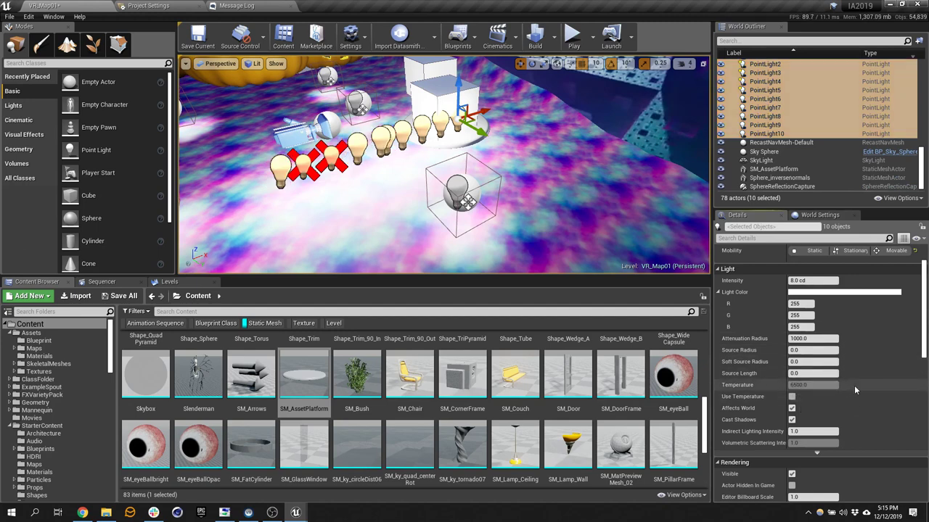
scroll(825, 406, down, 1)
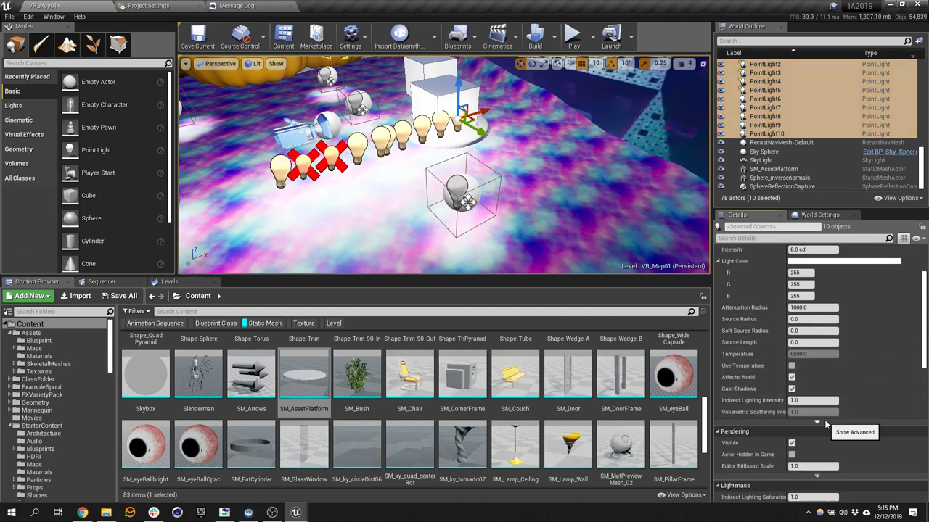
scroll(861, 344, up, 2)
scroll(859, 345, up, 1)
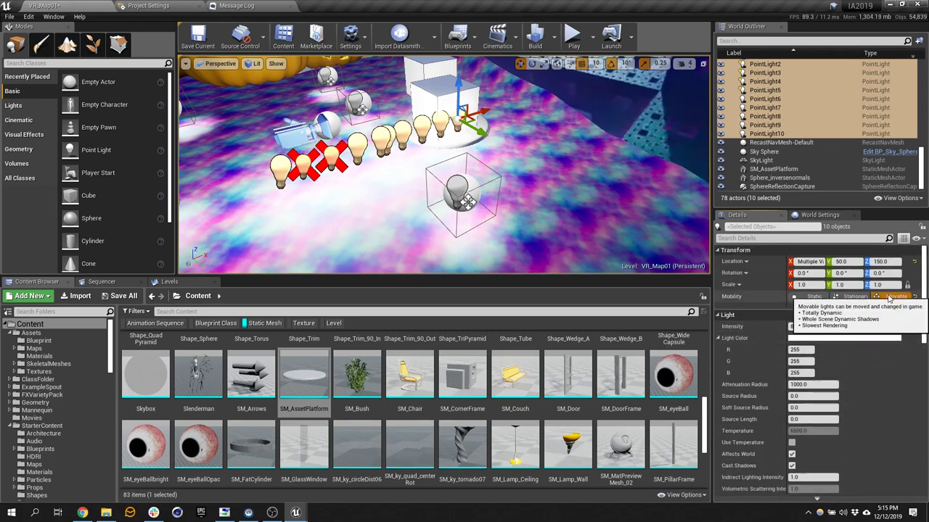
click(813, 297)
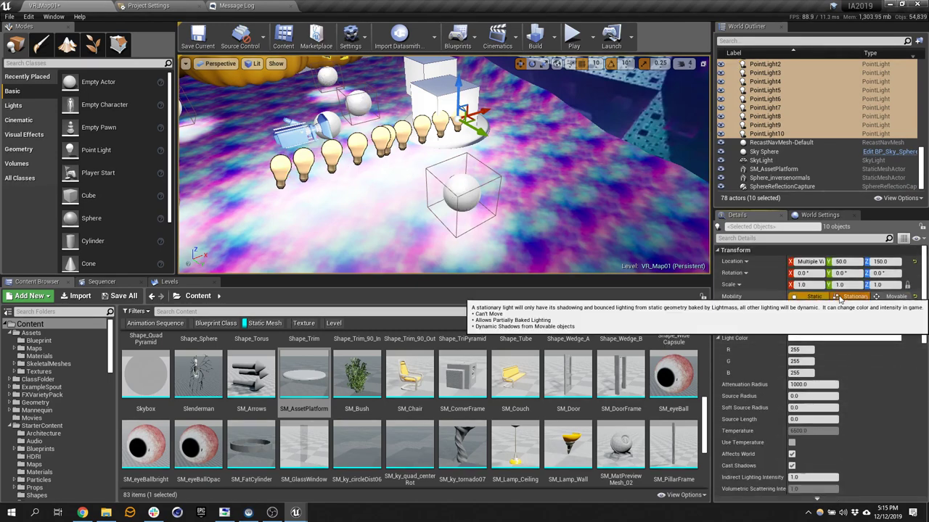
click(837, 300)
click(812, 298)
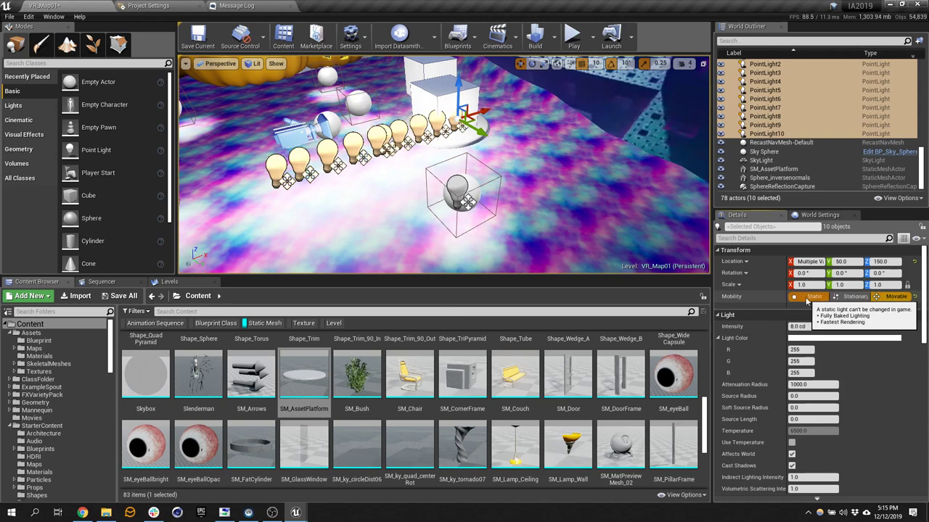
key(f)
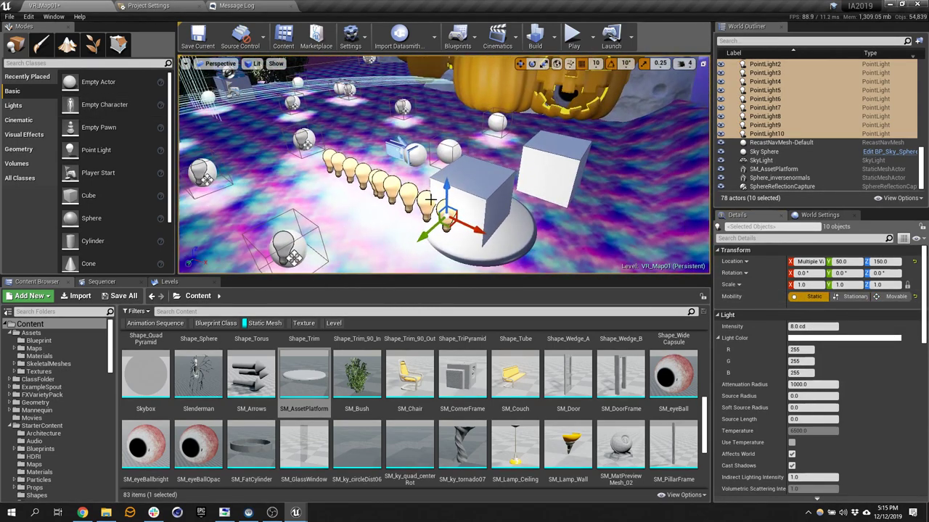
mouse_move(295, 512)
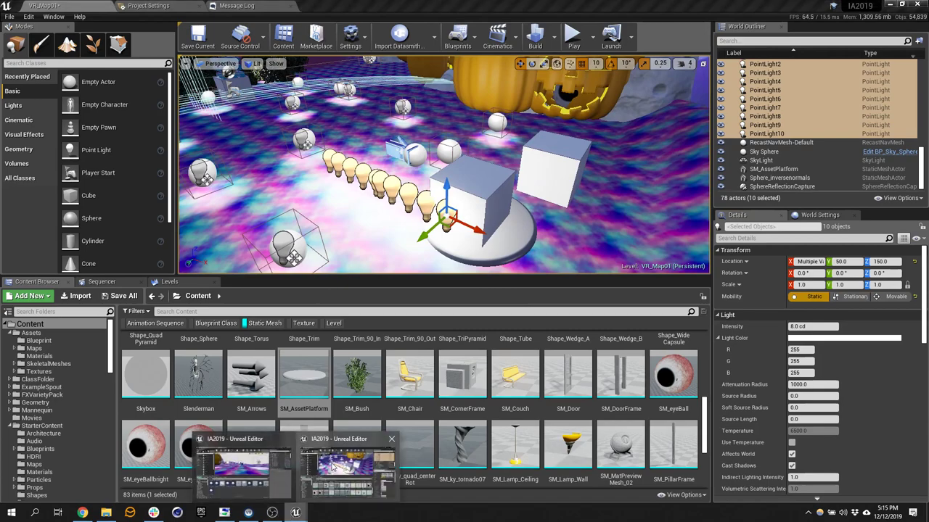
click(313, 468)
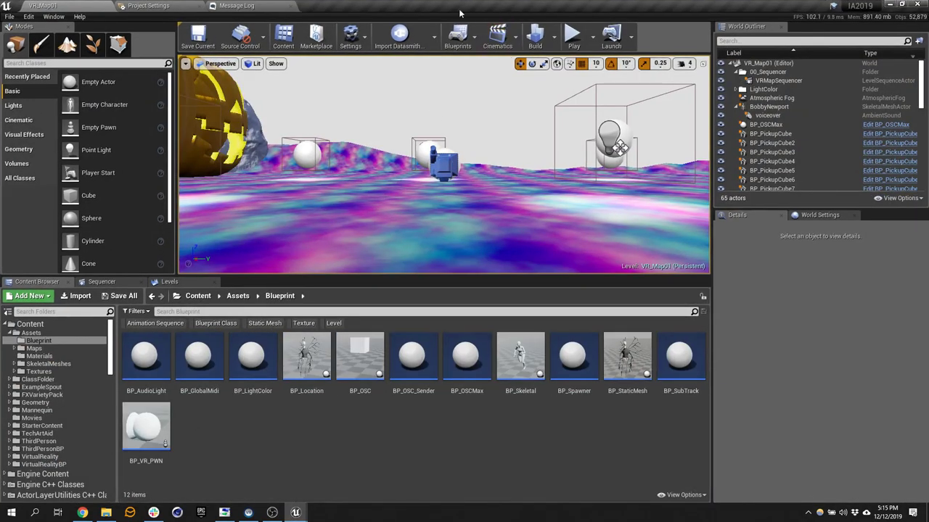
Step: Back in the first editor, open Statistics and sort primitives by Sum Tris, heaviest first
click(889, 4)
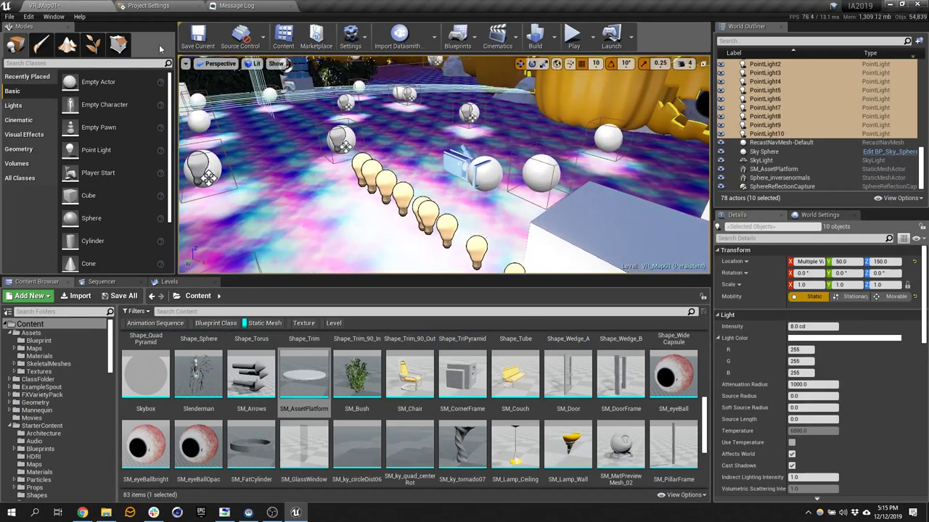
click(53, 16)
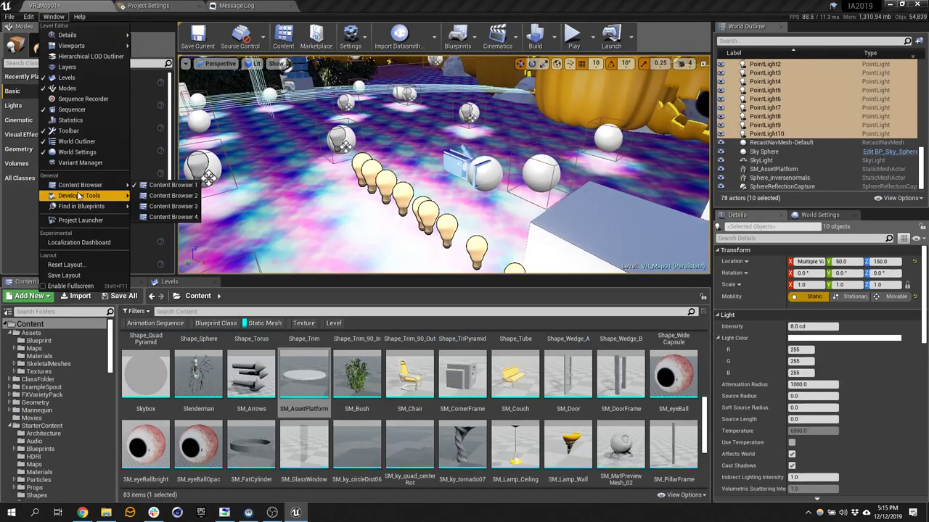
mouse_move(78, 196)
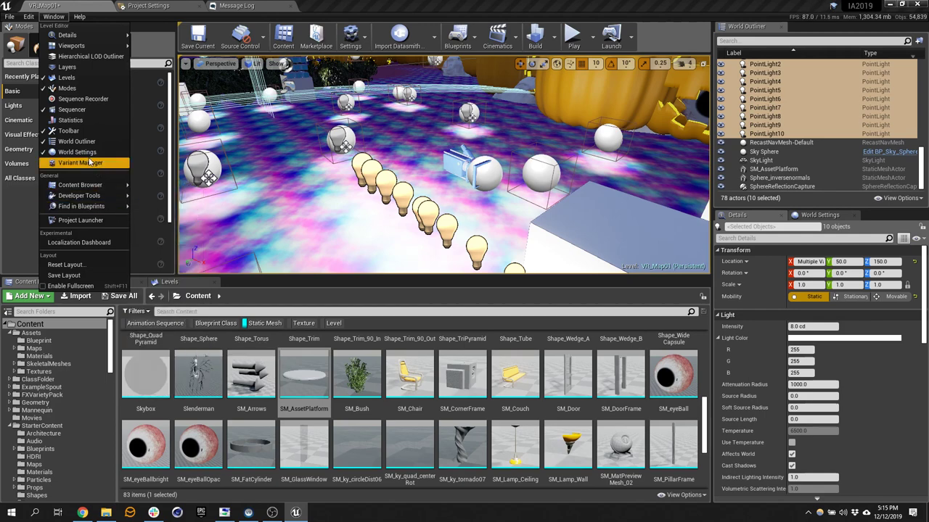
click(84, 122)
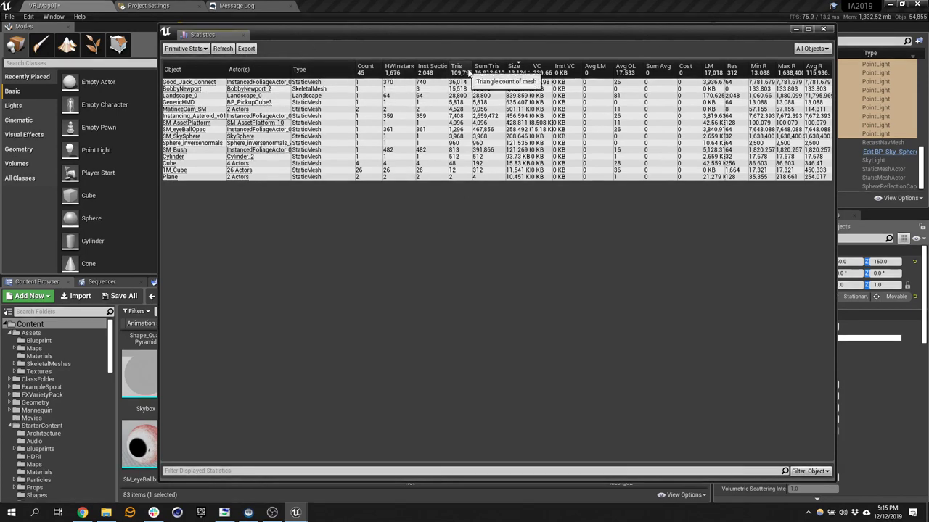
click(479, 67)
click(479, 67)
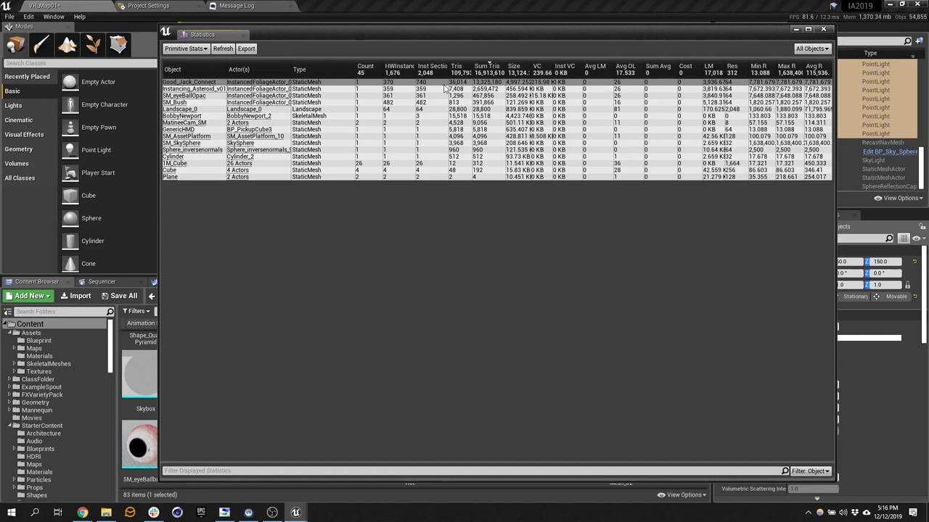
click(206, 50)
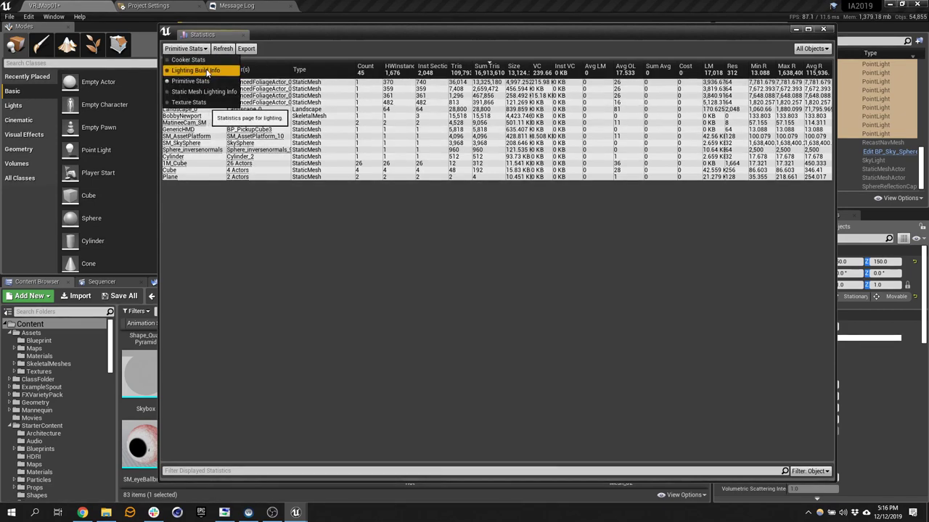
Step: Show Texture Stats sorted by maximum dimension and inspect the MixingMaterials and S_LightPoint entries
click(202, 103)
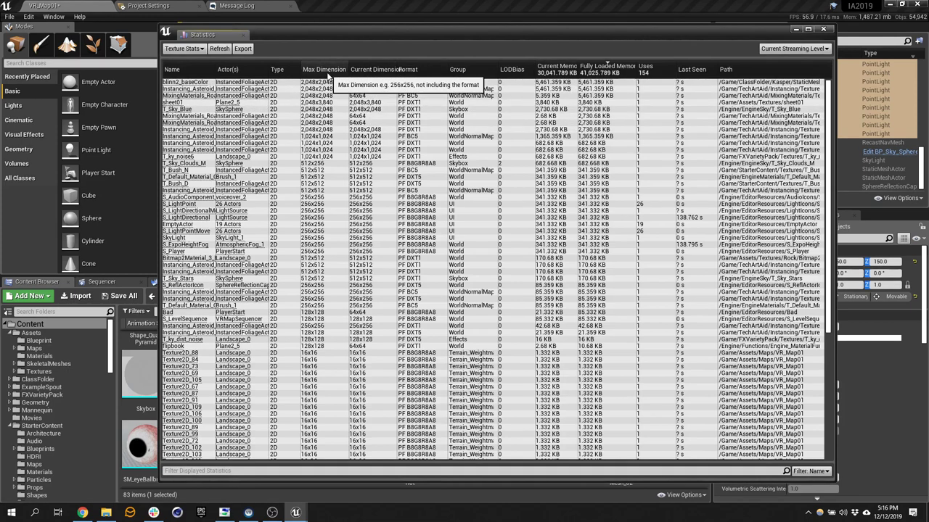
click(326, 71)
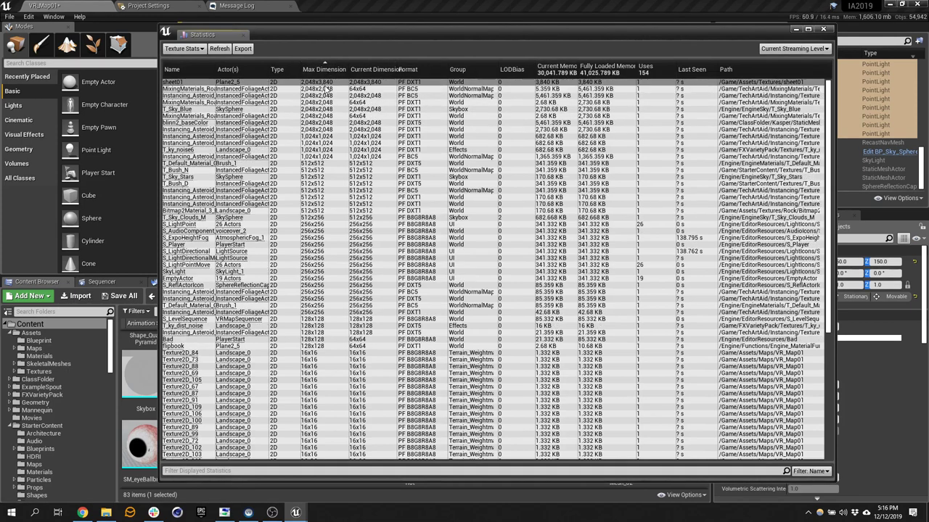
click(222, 89)
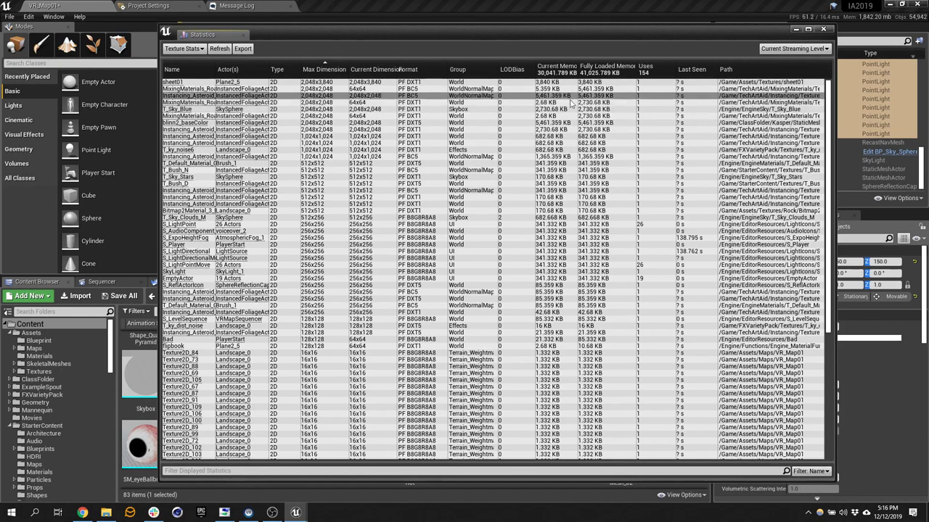
click(661, 227)
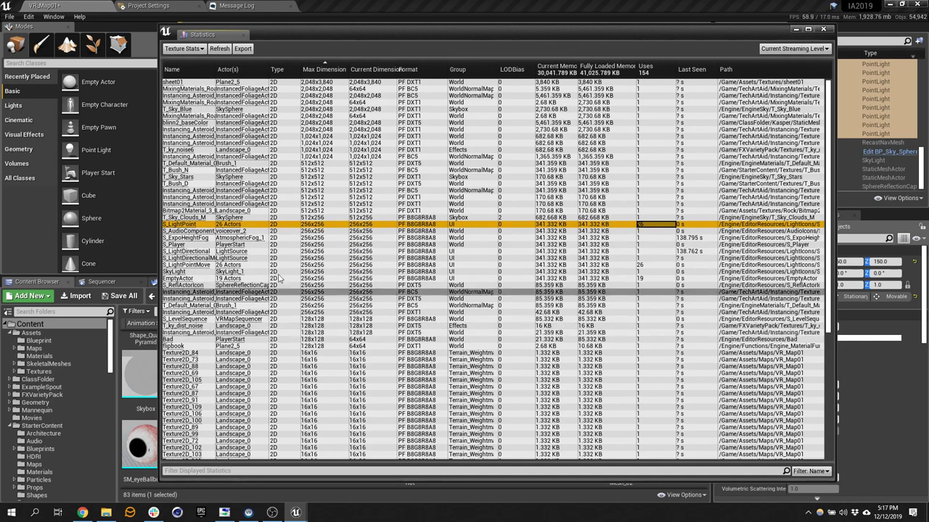
Step: Close the Statistics window and search Google for 'tech art aide' in a new Chrome tab
click(823, 30)
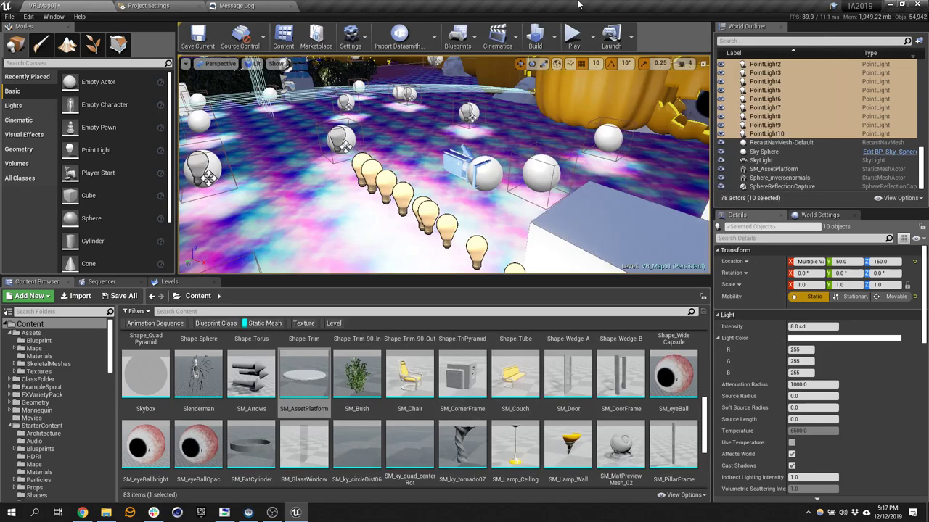
click(153, 512)
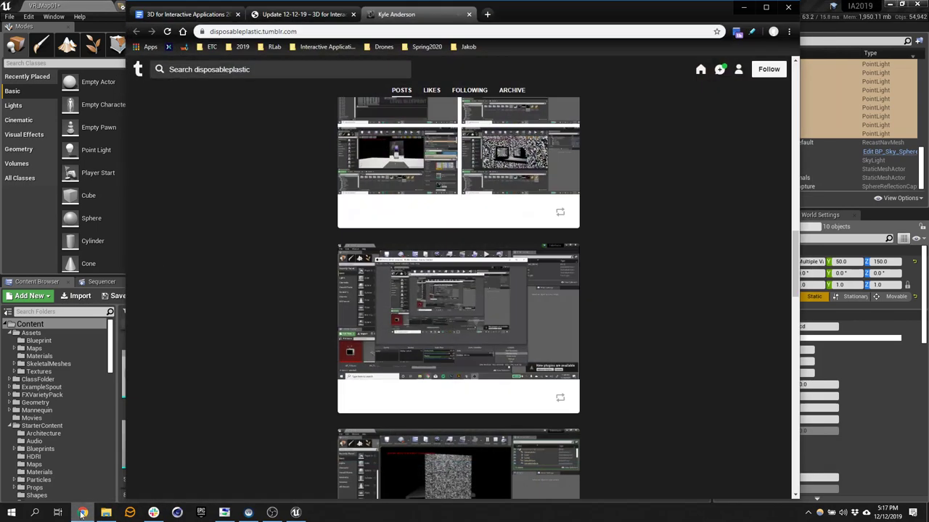
click(487, 15)
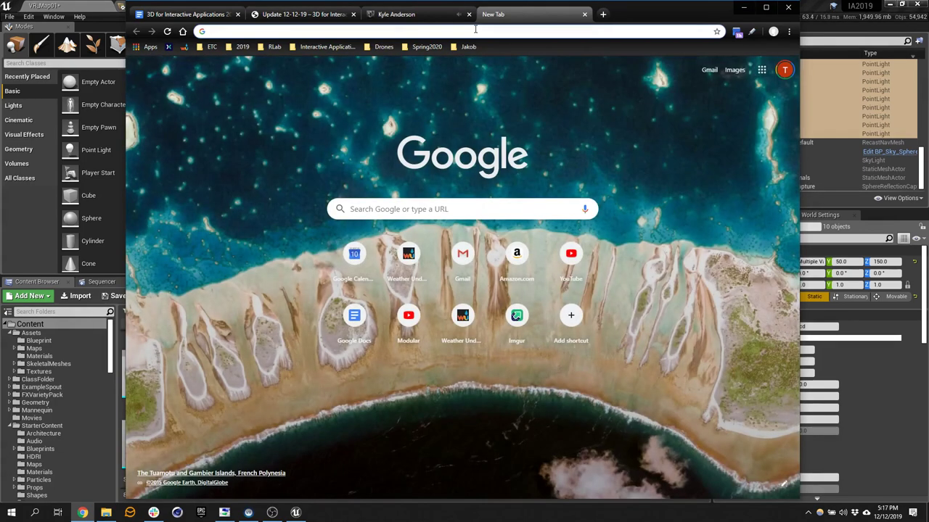
text(t)
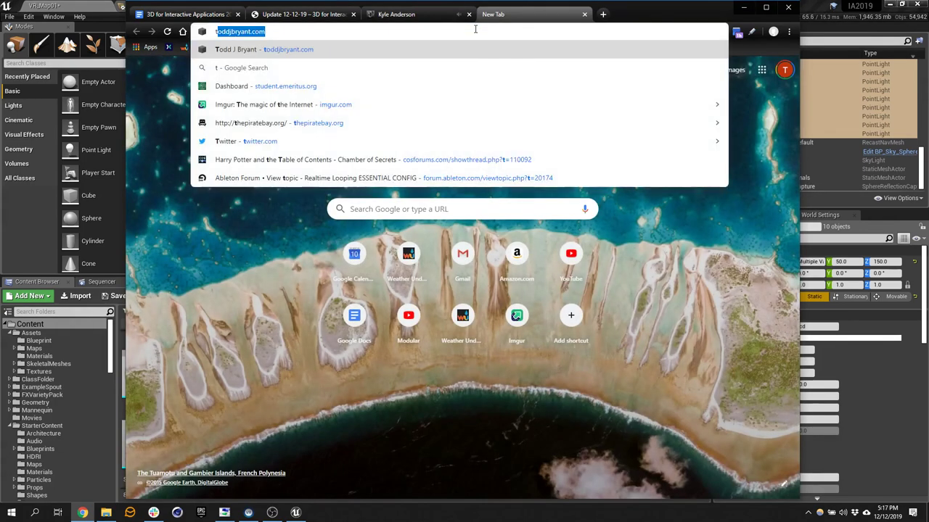
text(ech a)
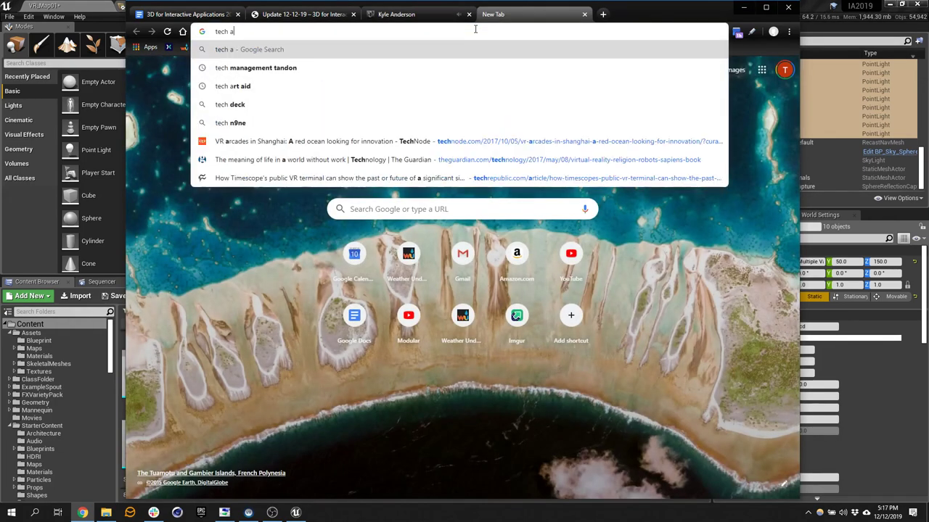
text(rt aide)
key(Return)
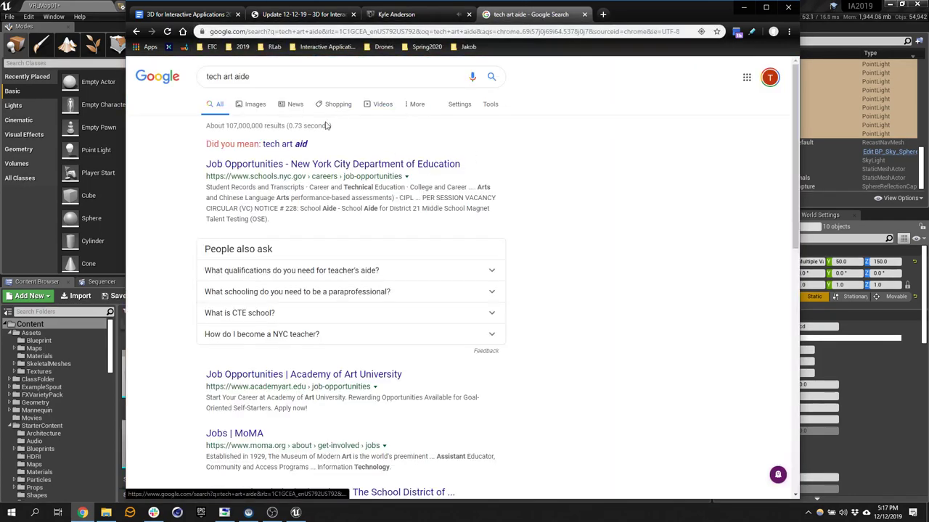
Step: Refine the search to 'tech art aid ue4 youtube' and run it again
click(274, 79)
key(BackSpace)
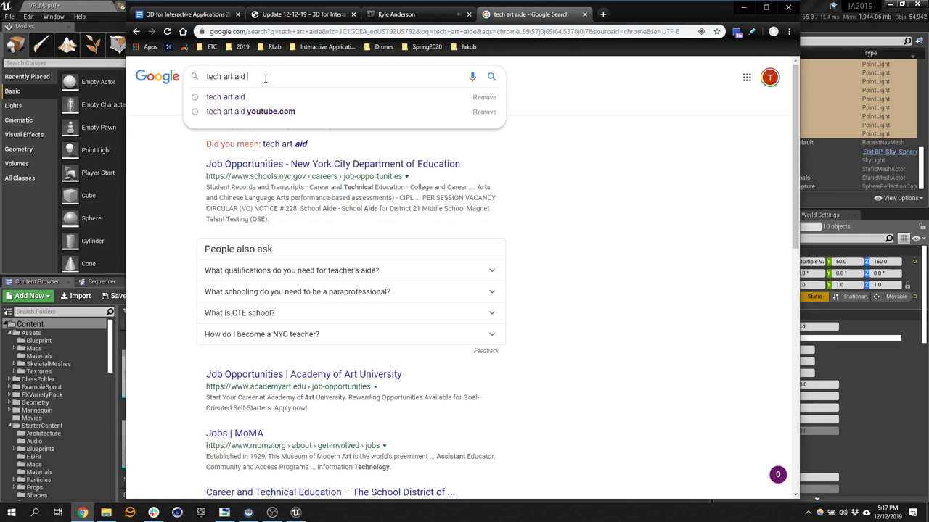
text(ue4)
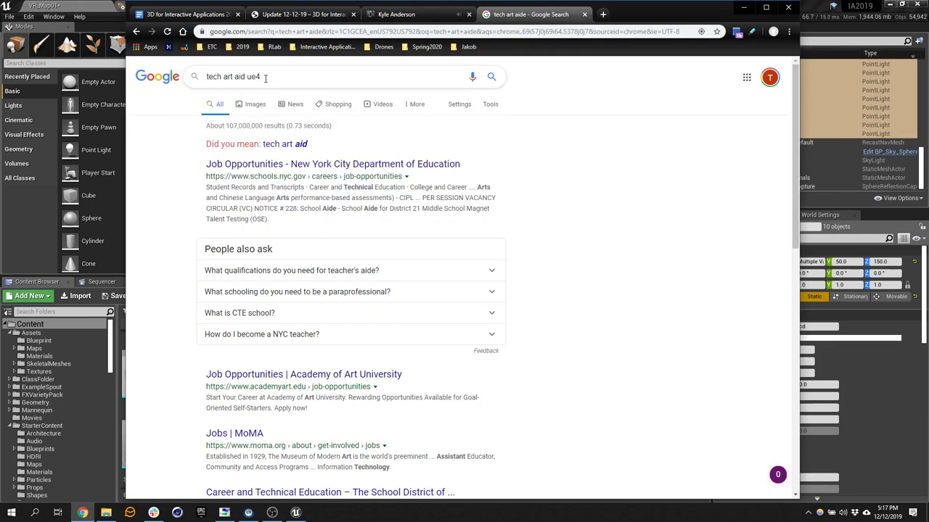
text( youtube)
key(Return)
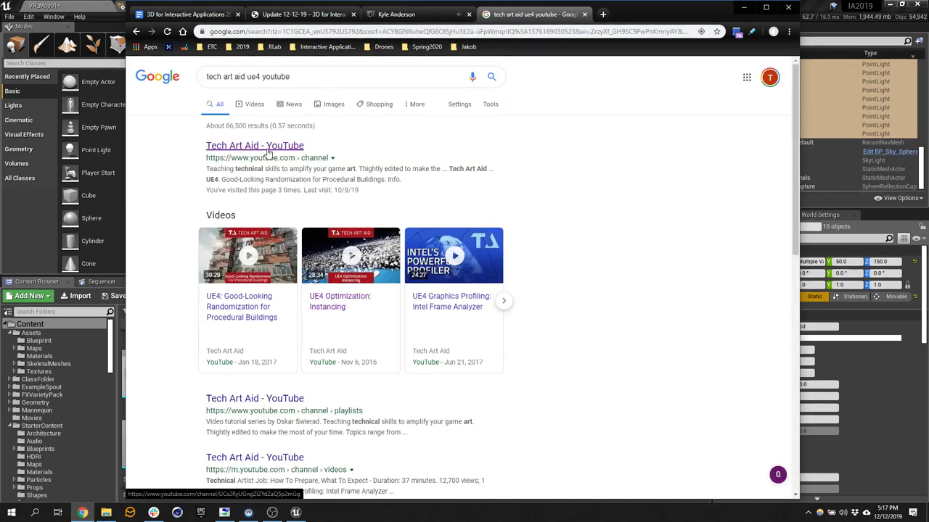
Step: Open the Tech Art Aid YouTube channel and scroll down to its UE4 graphics profiling uploads
click(269, 148)
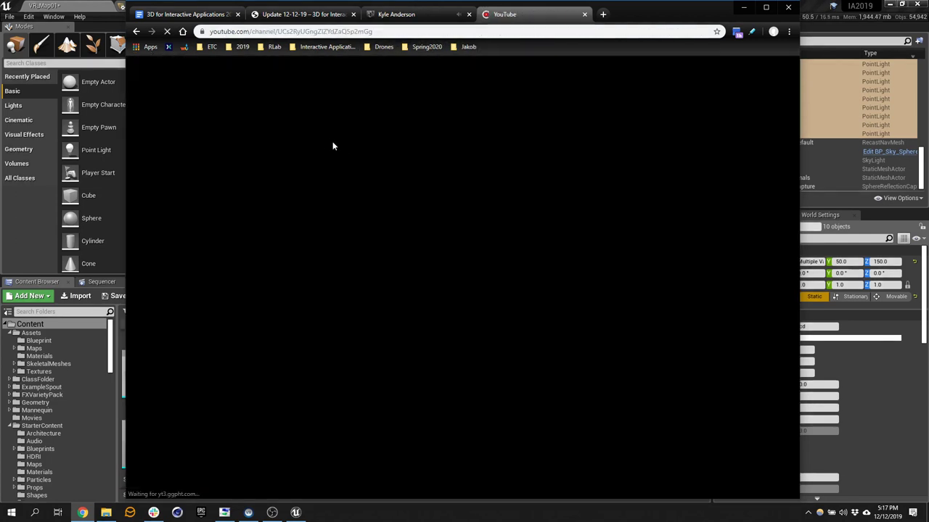
scroll(476, 305, down, 6)
scroll(468, 297, down, 3)
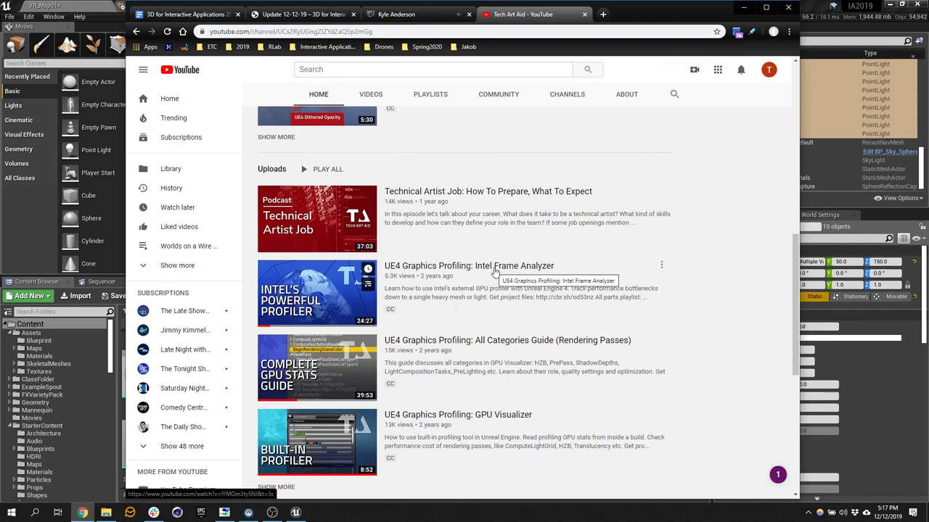
scroll(316, 388, down, 1)
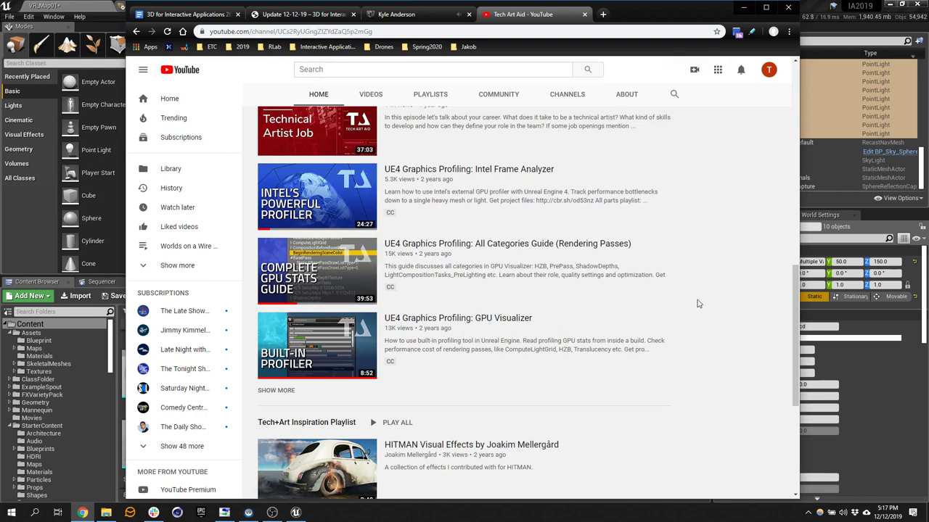
Step: Bring Unreal Editor forward and fly the camera over VR_Map01's wavy terrain toward the bushes
click(887, 379)
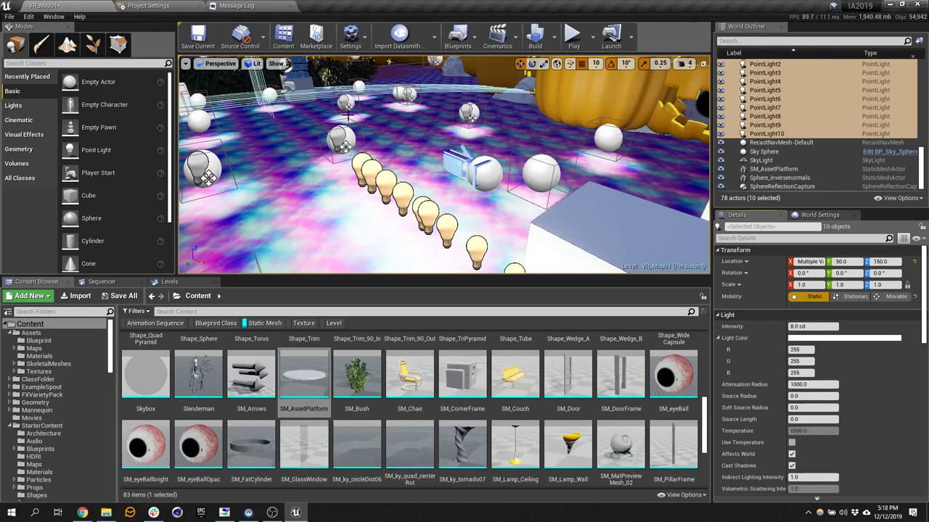
right_drag(346, 115, 333, 112)
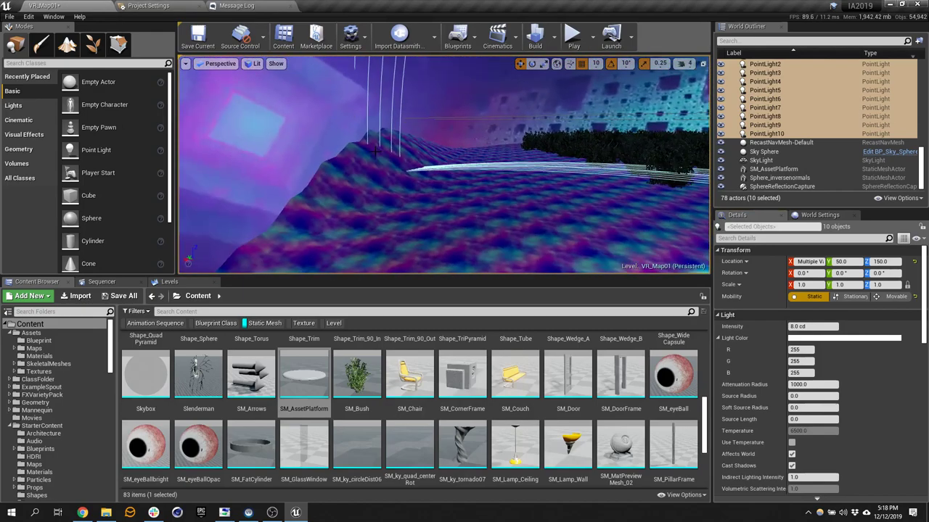
right_drag(375, 152, 375, 152)
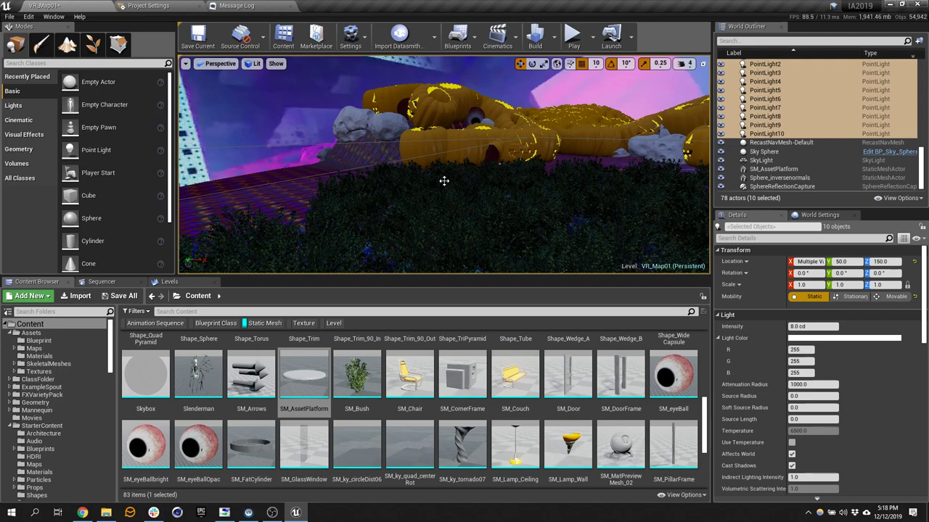
Step: Swap the Content folder's Static Mesh filter for the Level filter to list the 15 maps
click(30, 324)
click(256, 323)
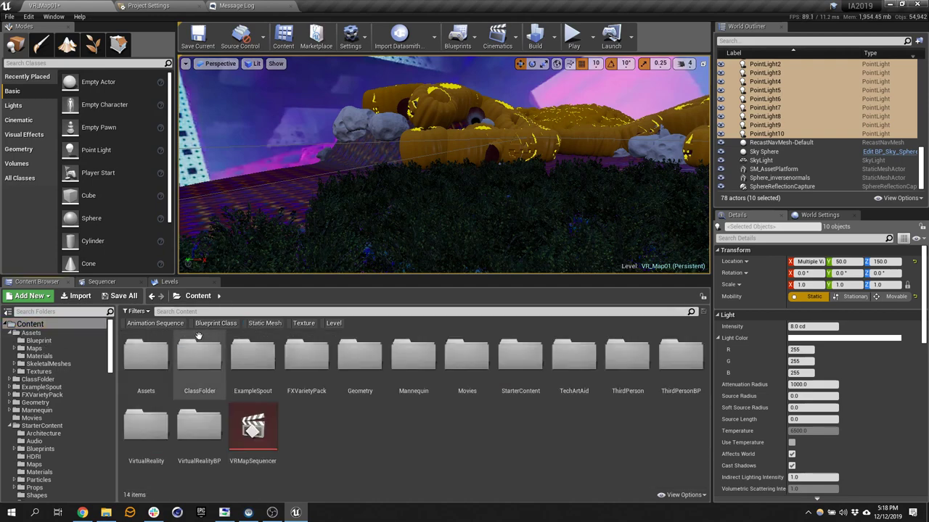
click(332, 323)
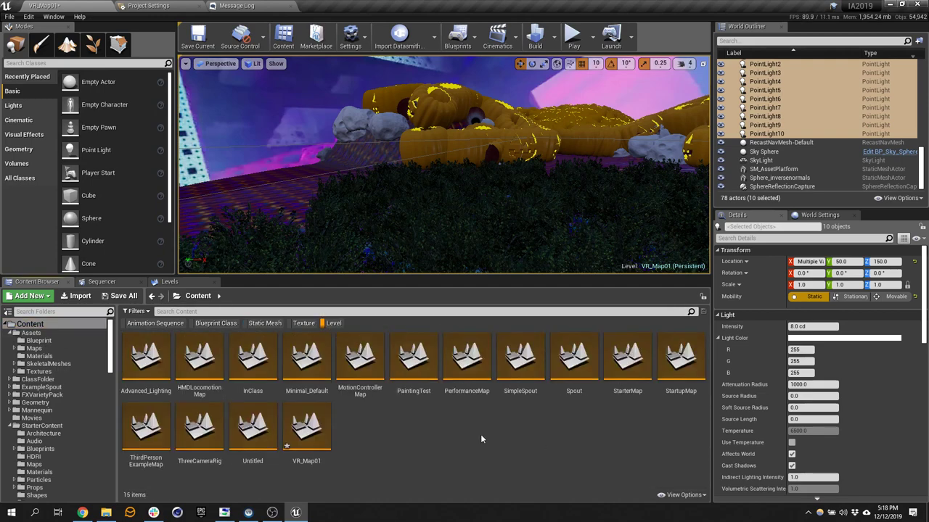
right_drag(451, 228, 431, 218)
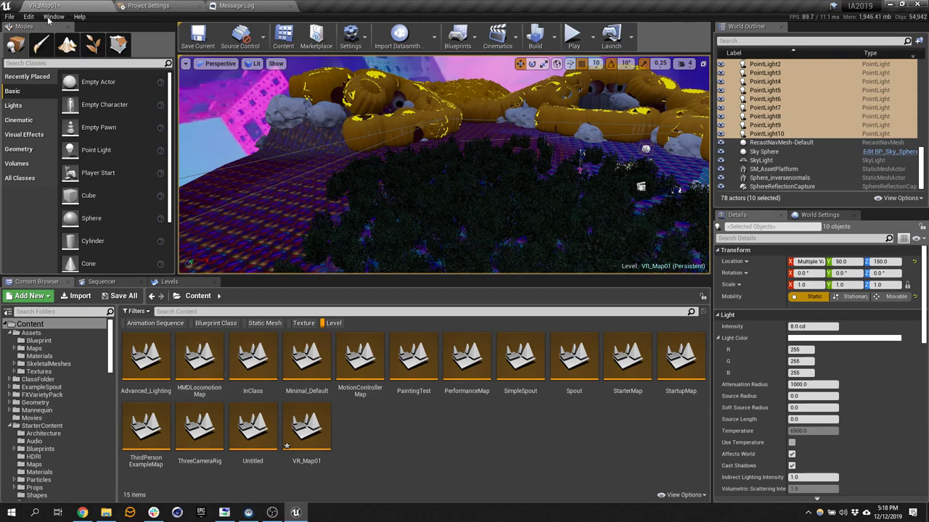
Step: Create an Empty Level, saving VR_Map01 first, and place a Player Start in it
click(9, 16)
click(18, 35)
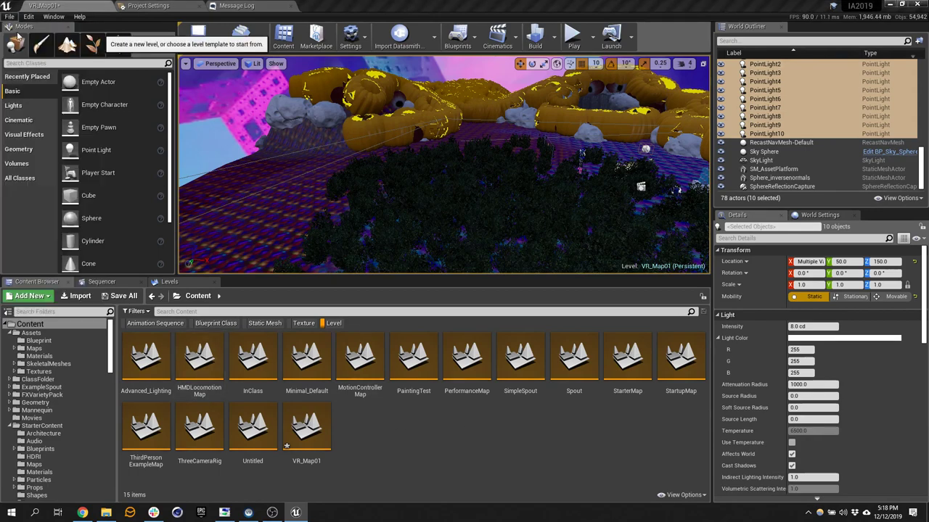
click(545, 206)
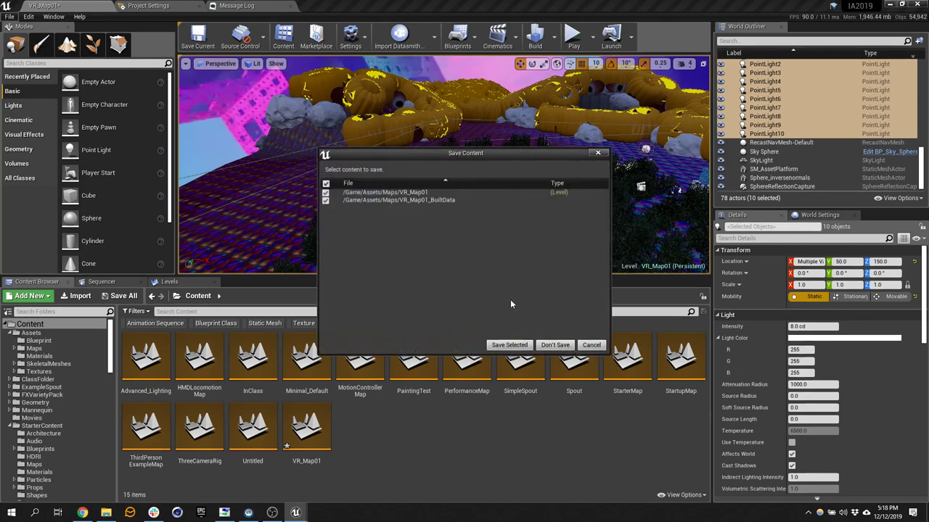
click(509, 343)
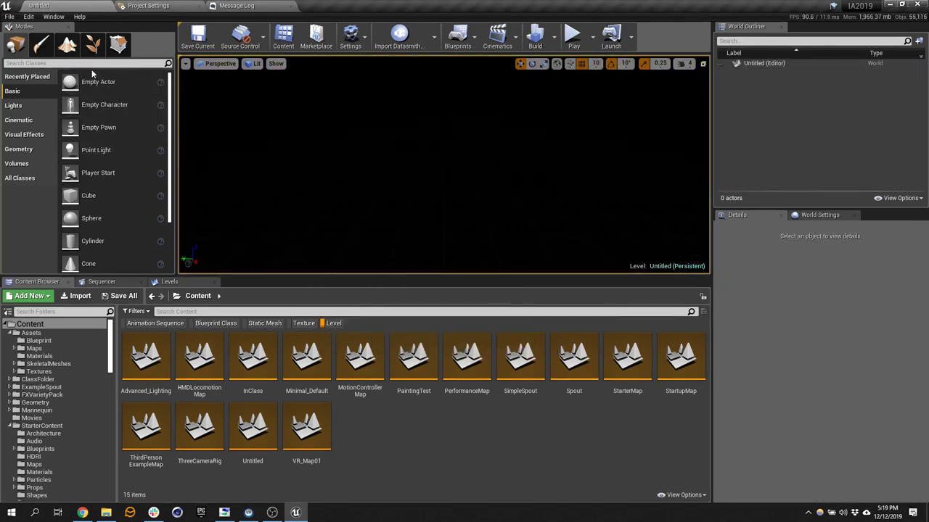
drag(91, 173, 449, 210)
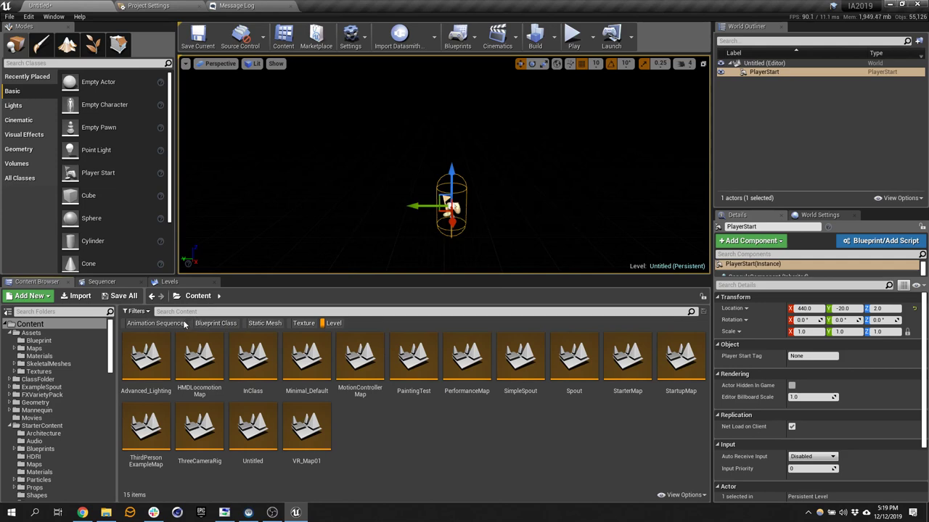
Step: Filter the Content Browser to show only Particle System assets
click(136, 311)
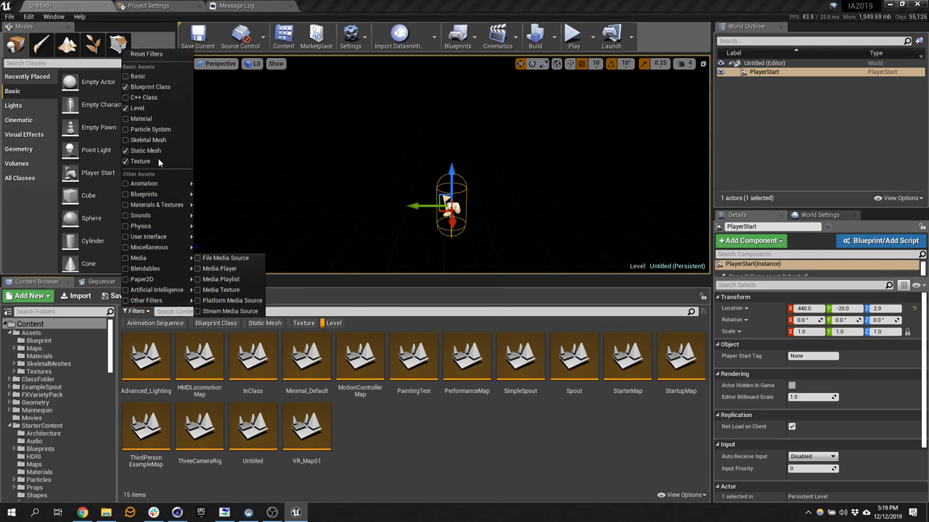
click(150, 129)
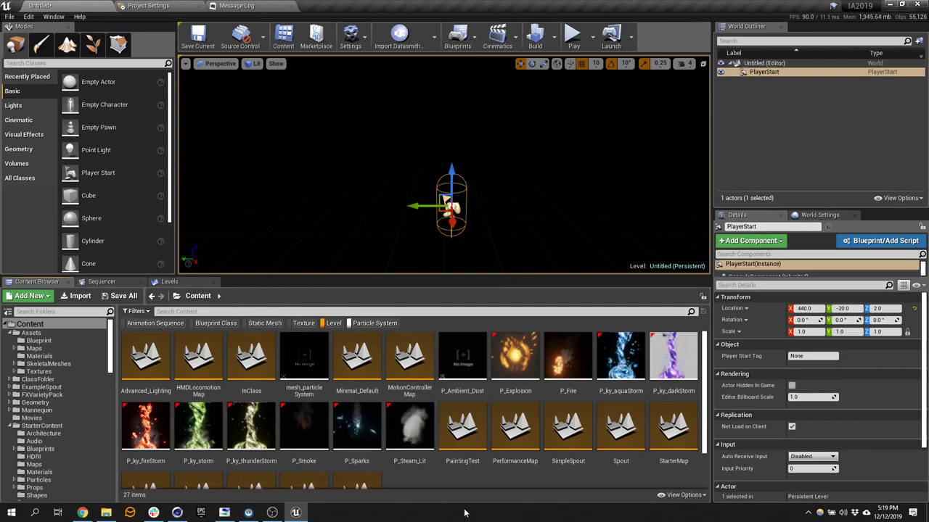
scroll(466, 471, down, 2)
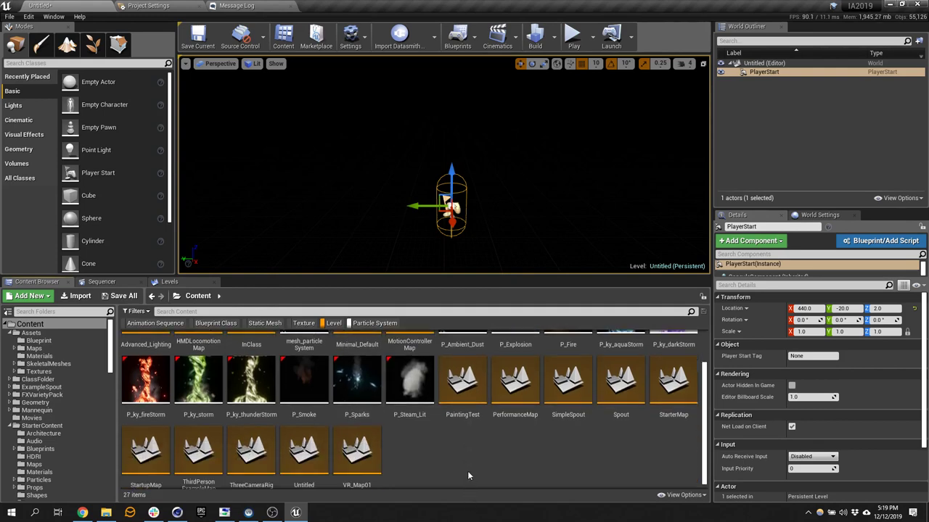
scroll(477, 468, up, 2)
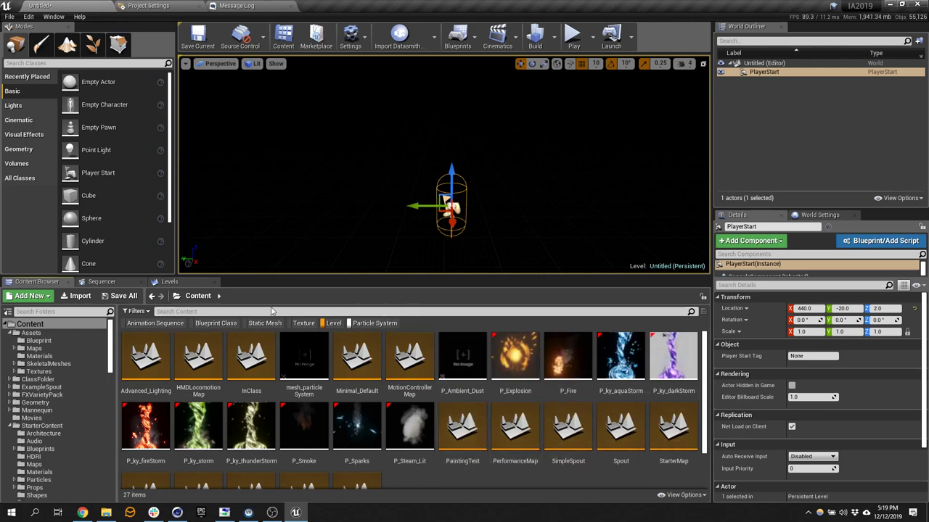
click(374, 323)
click(374, 322)
click(333, 323)
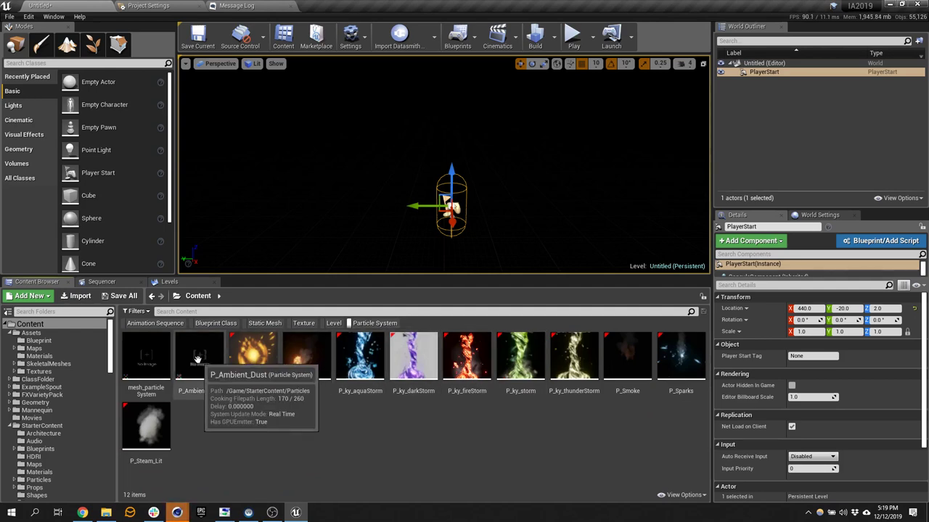
Step: Place P_Ambient_Dust in the level, select it in the World Outliner, and view its particles
drag(200, 357, 453, 264)
click(738, 120)
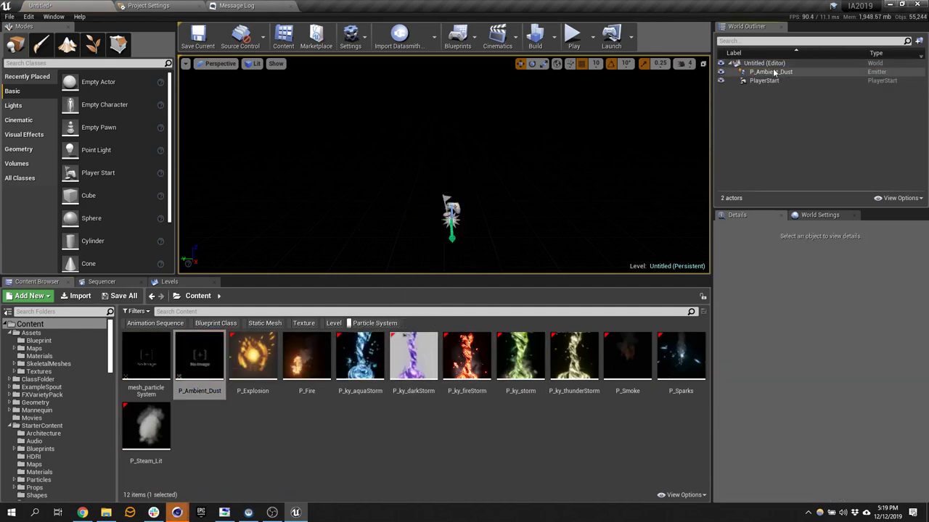
click(754, 72)
right_drag(528, 206, 597, 195)
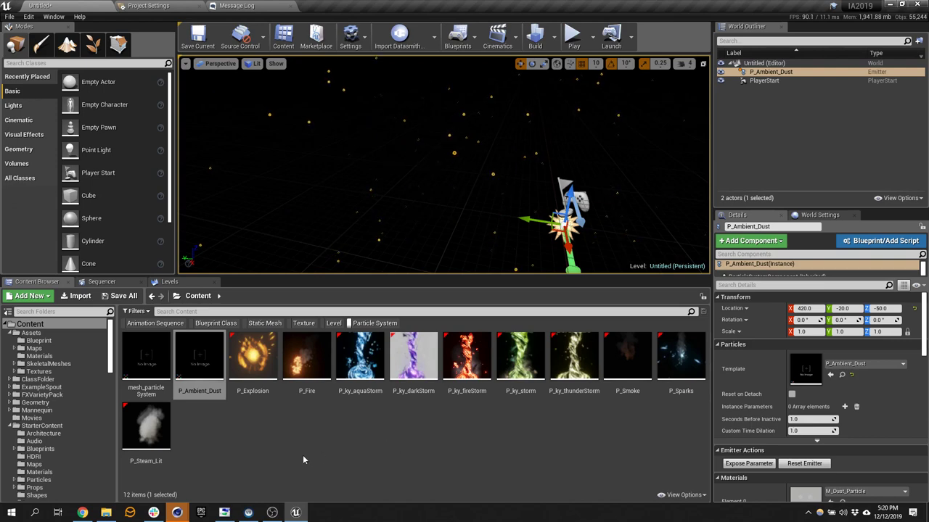
Step: Dismiss Cinema 4D's updater, add a MoText object, and set its Align to Middle
mouse_move(177, 513)
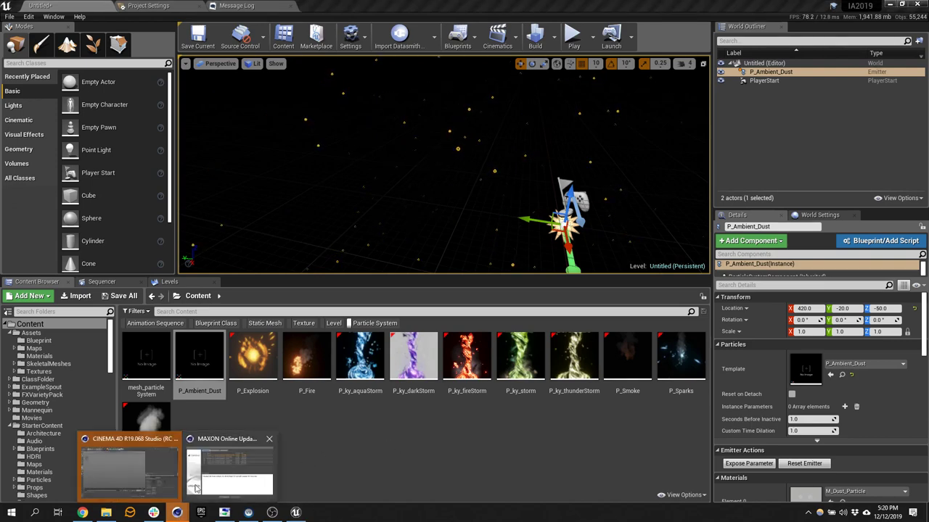
click(135, 475)
click(637, 141)
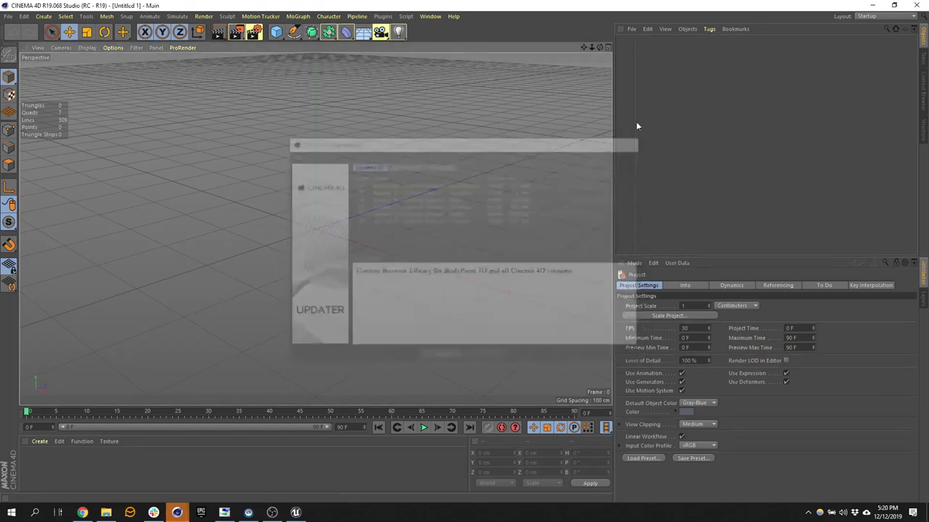
click(297, 16)
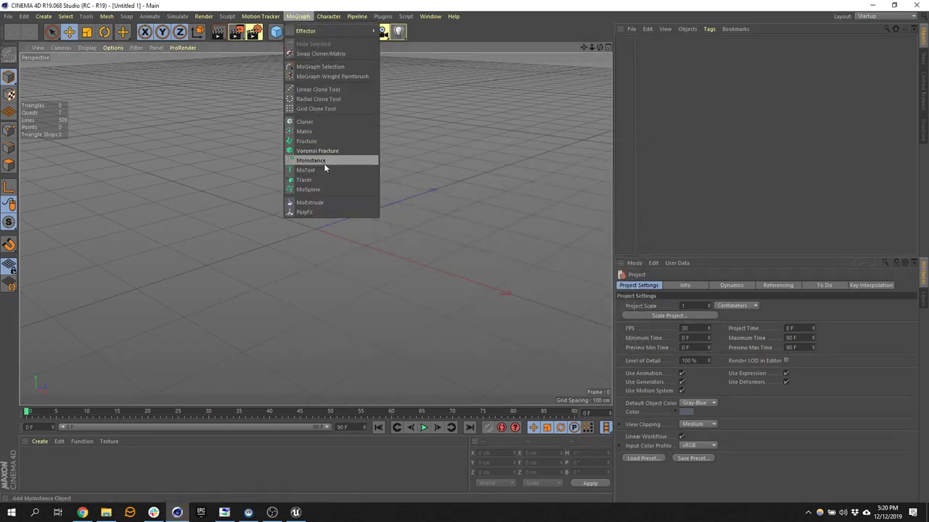
click(306, 170)
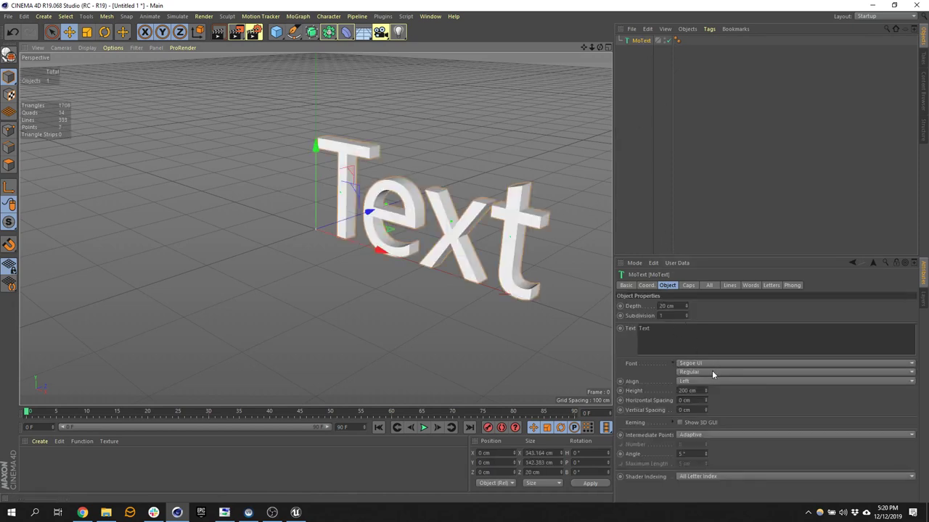
click(693, 381)
click(693, 391)
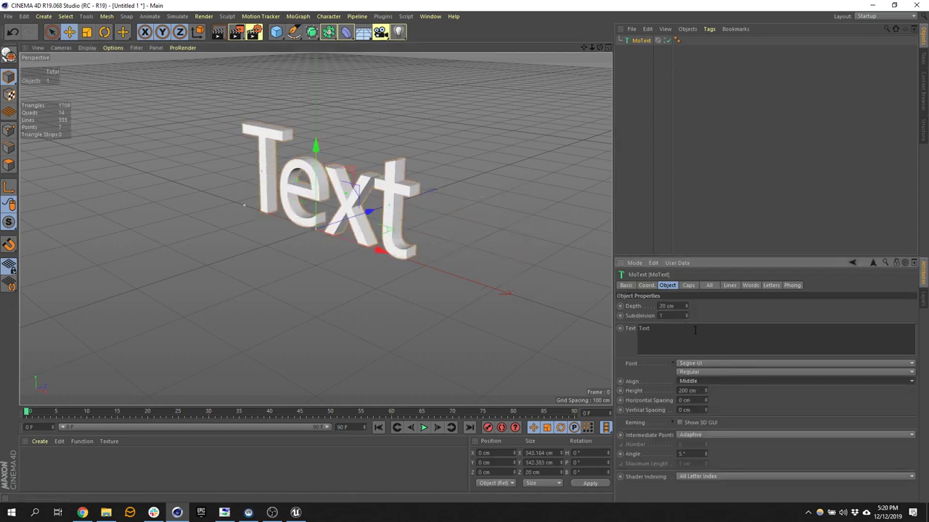
Step: Replace the placeholder MoText text with 'Interactive Arts'
double_click(679, 332)
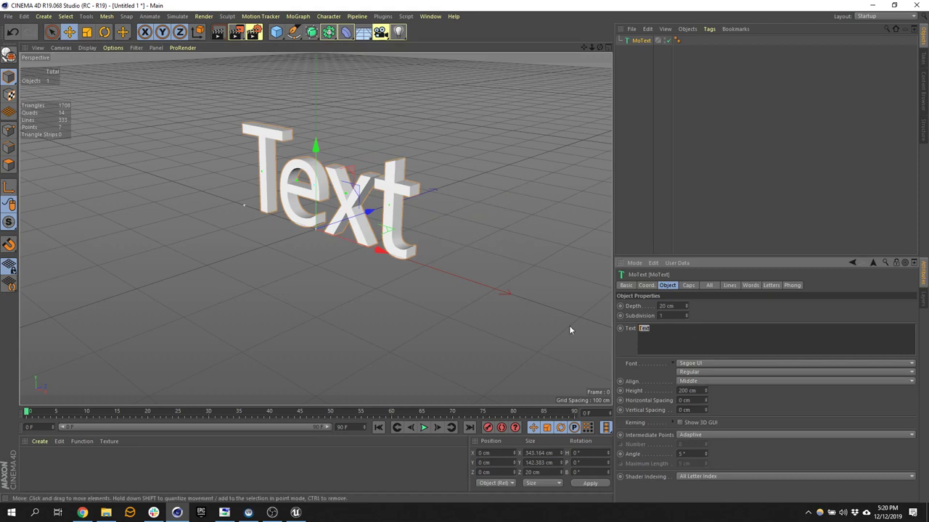
text(Interacte)
text(ve Arti)
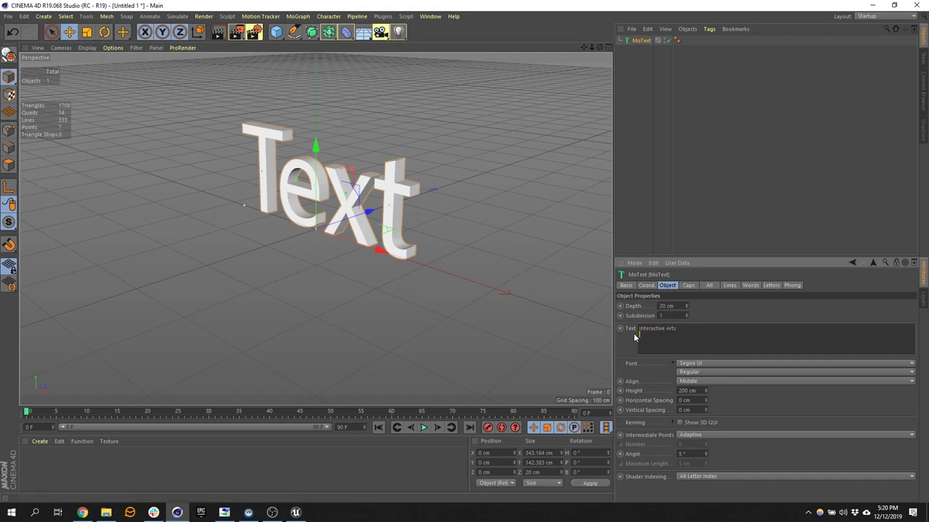
click(726, 366)
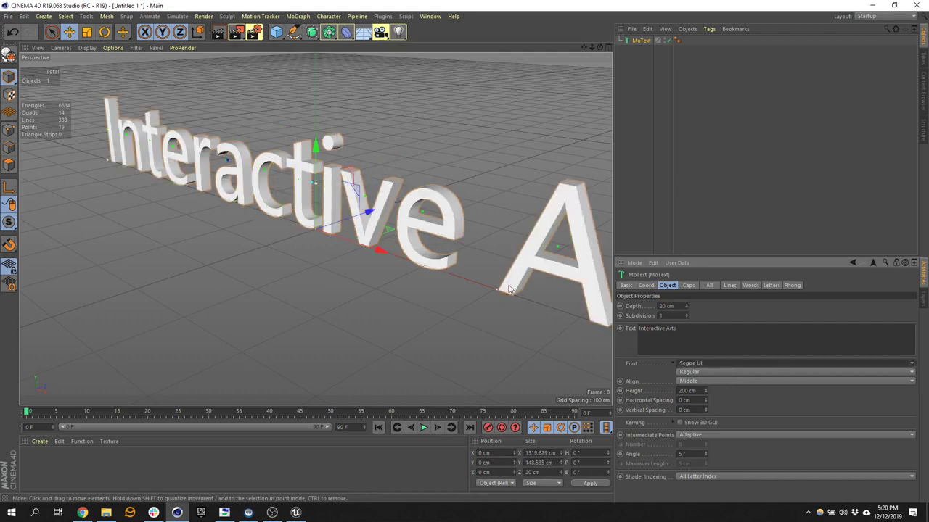
click(555, 301)
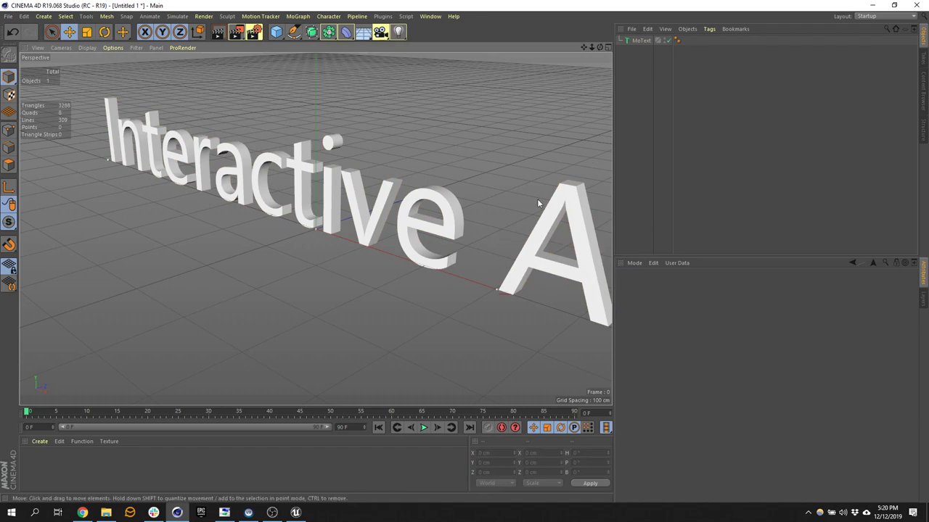
click(491, 201)
click(544, 182)
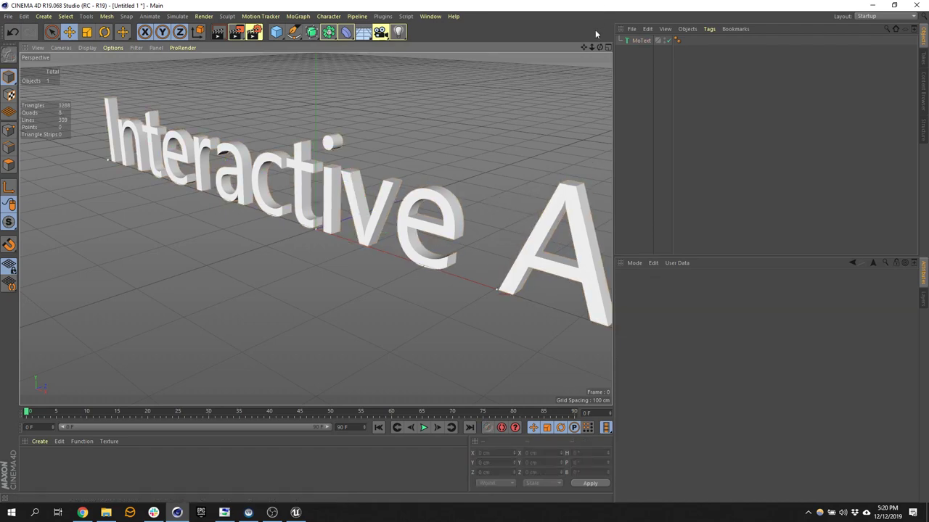
Step: Break the text so 'Arts' sits on a second line below 'Interactive'
drag(599, 47, 573, 49)
click(642, 41)
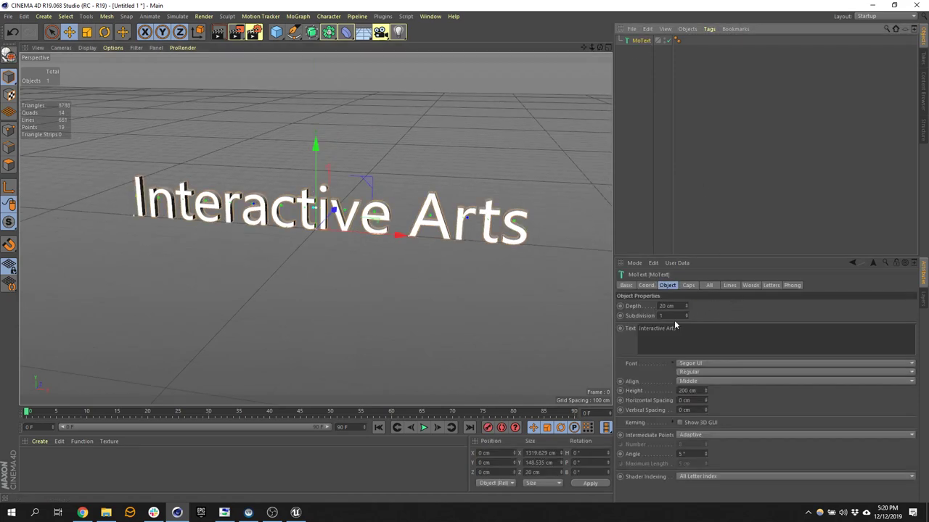
click(665, 328)
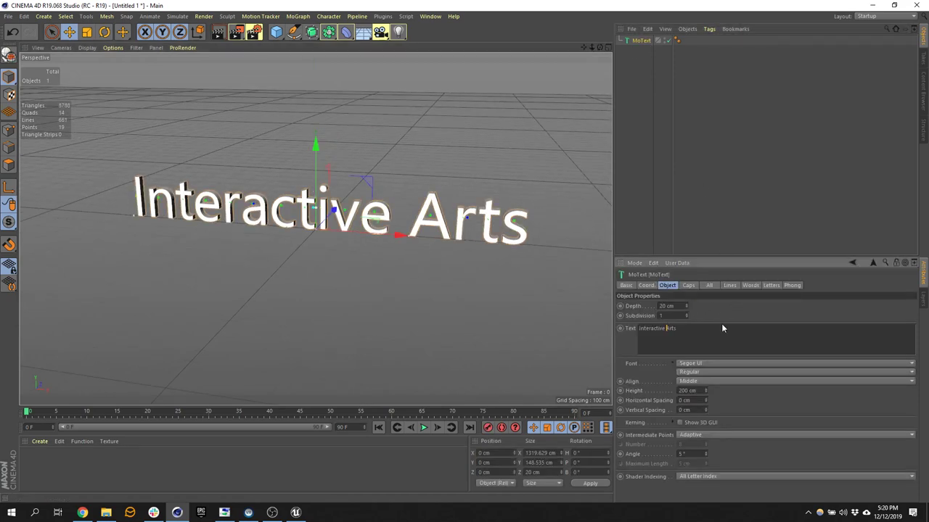
key(Return)
click(752, 489)
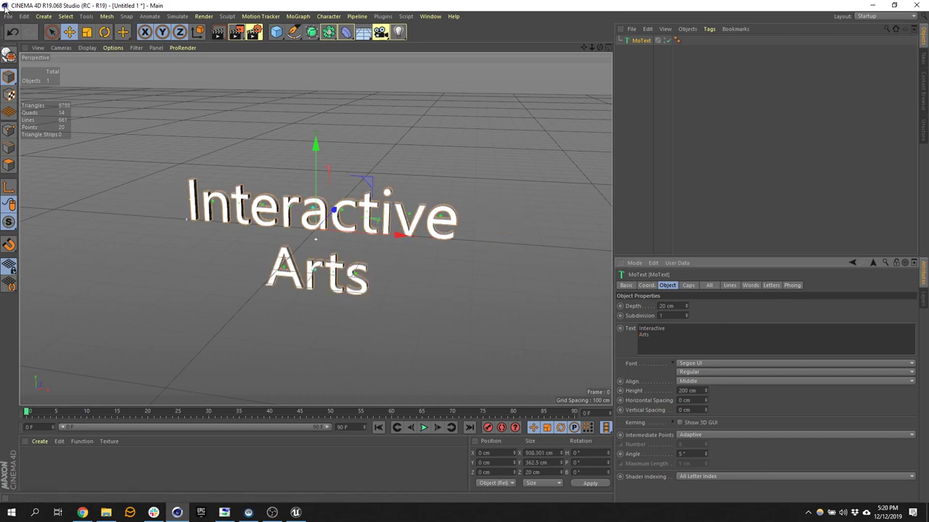
Step: Create a new material, Mat, and apply it to the MoText object
click(38, 462)
double_click(39, 462)
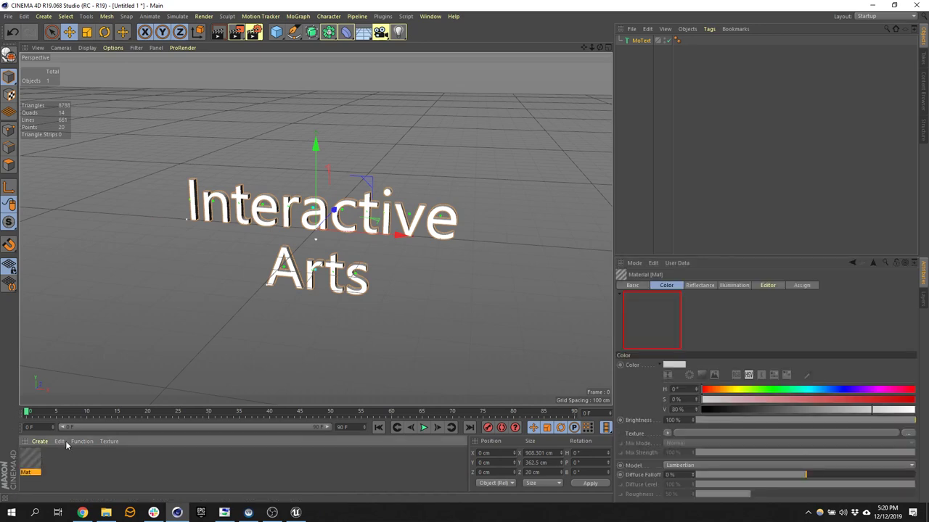
drag(169, 360, 286, 221)
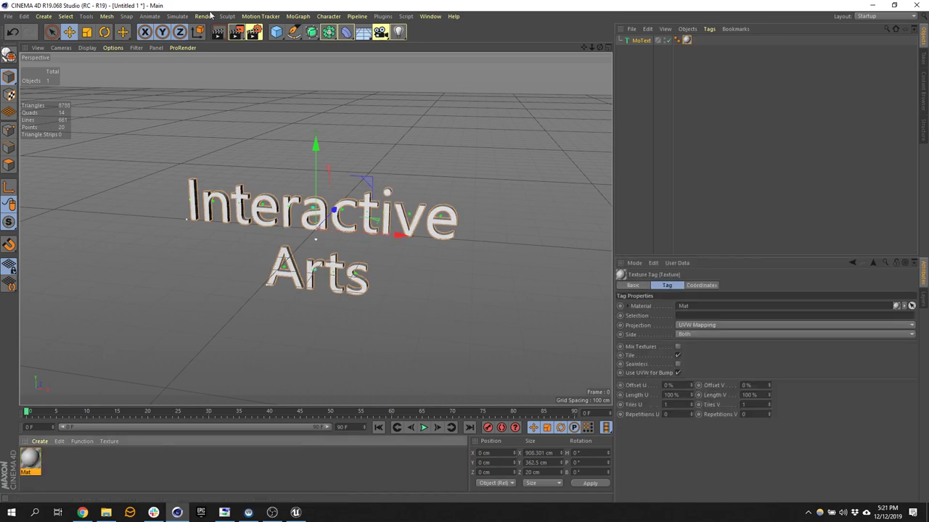
Step: Make the text editable and merge its parts into one polygon object, MoText.1
click(8, 16)
mouse_move(37, 198)
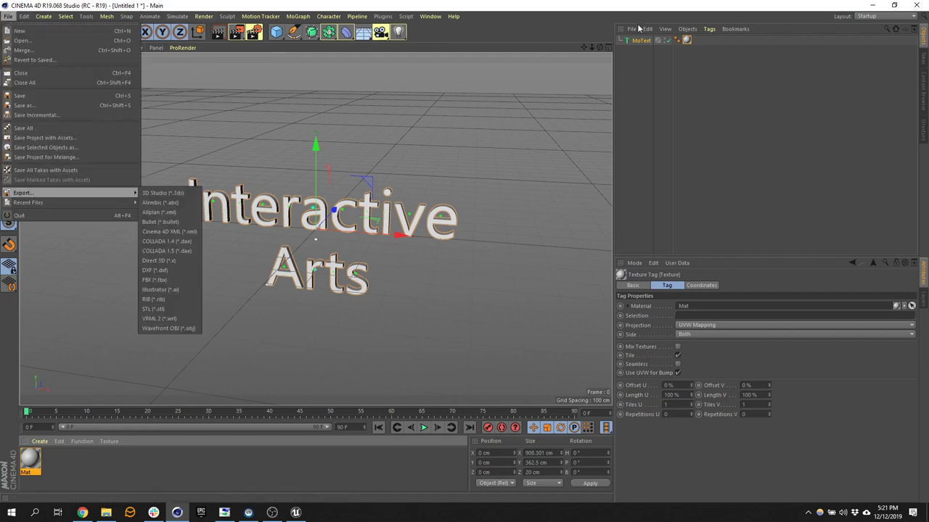
key(Escape)
click(13, 32)
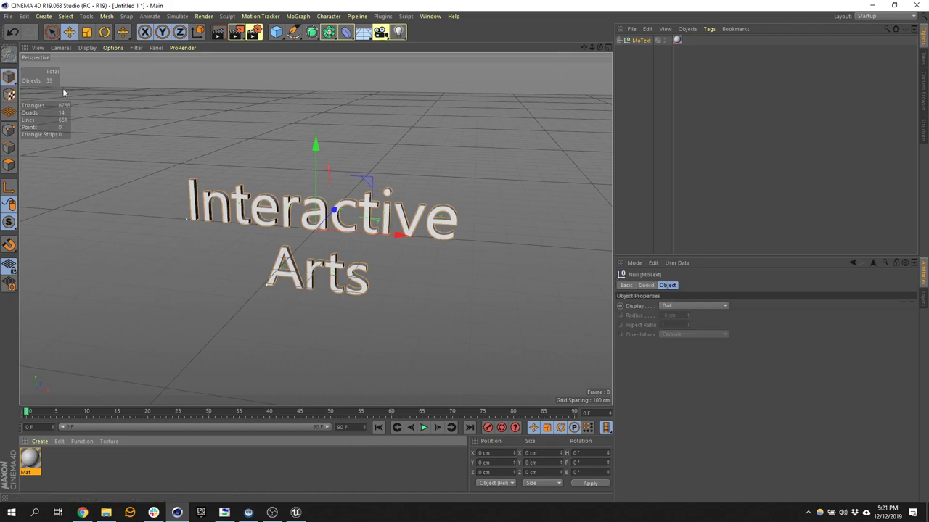
click(619, 39)
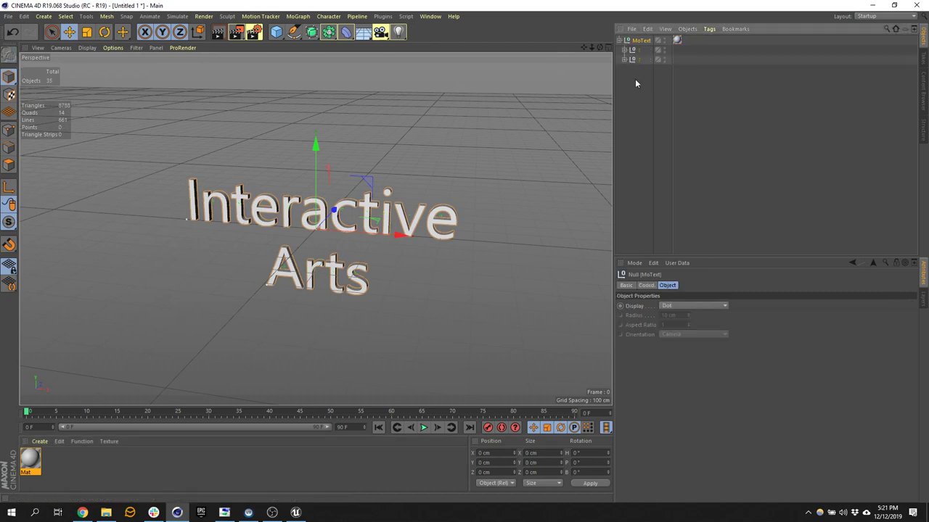
right_click(638, 40)
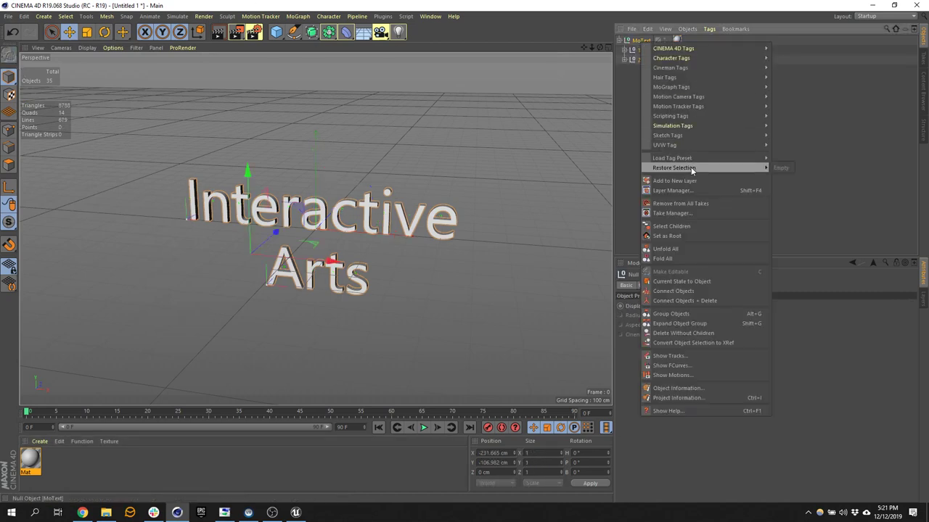
click(691, 300)
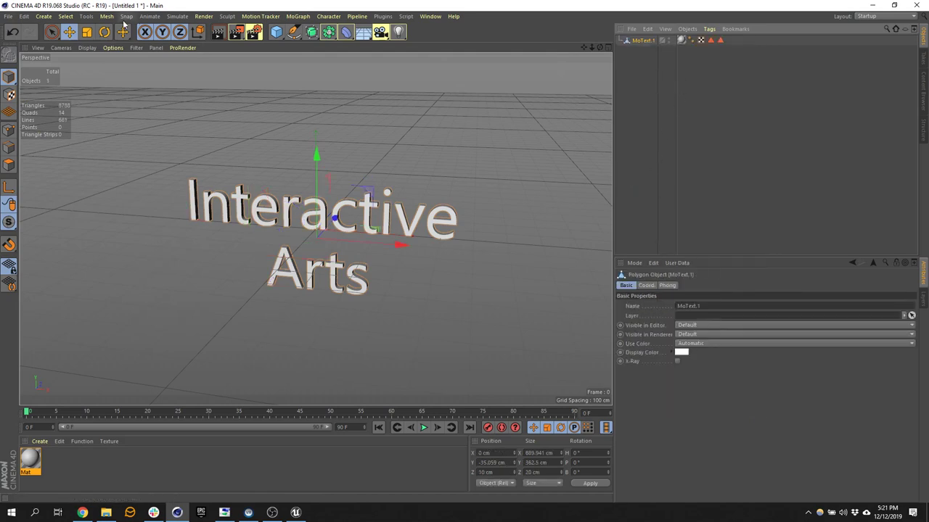
Step: Export the text as Logo.fbx to the Desktop using the default FBX export settings
click(9, 16)
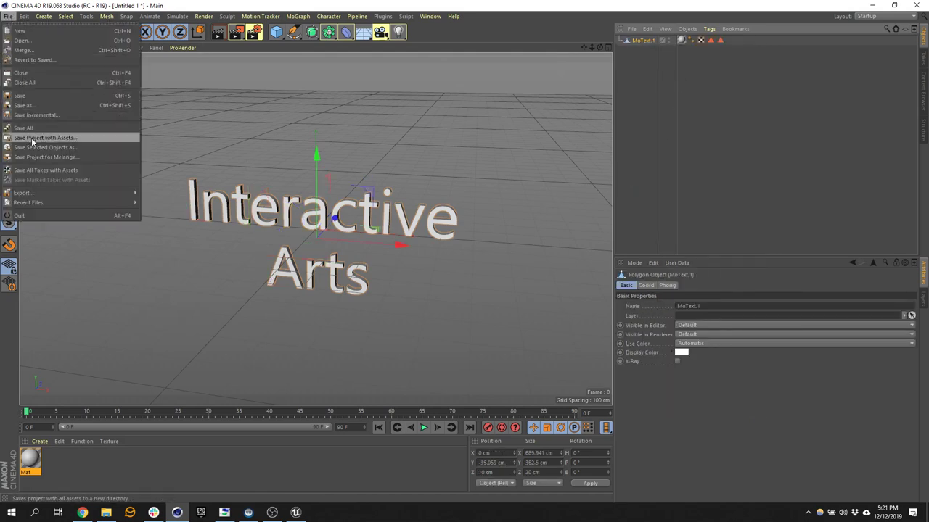
mouse_move(44, 192)
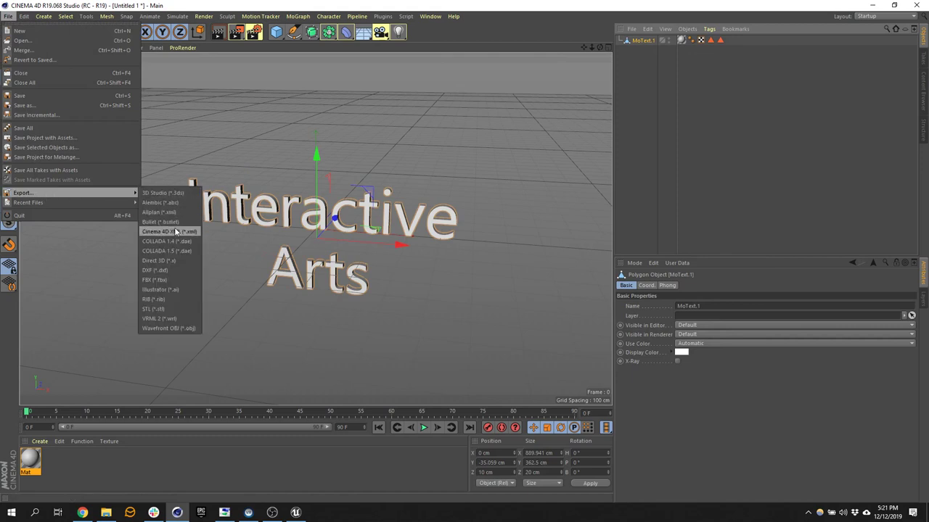
click(171, 280)
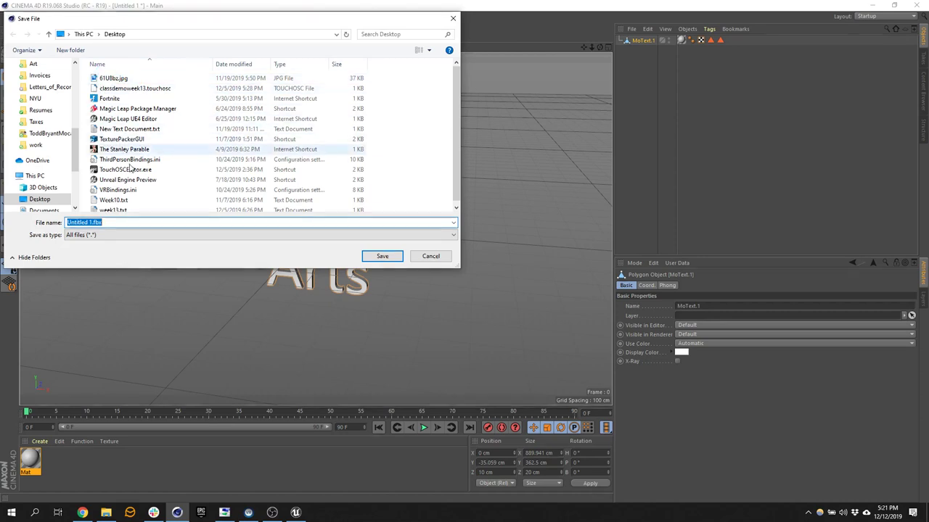
click(92, 223)
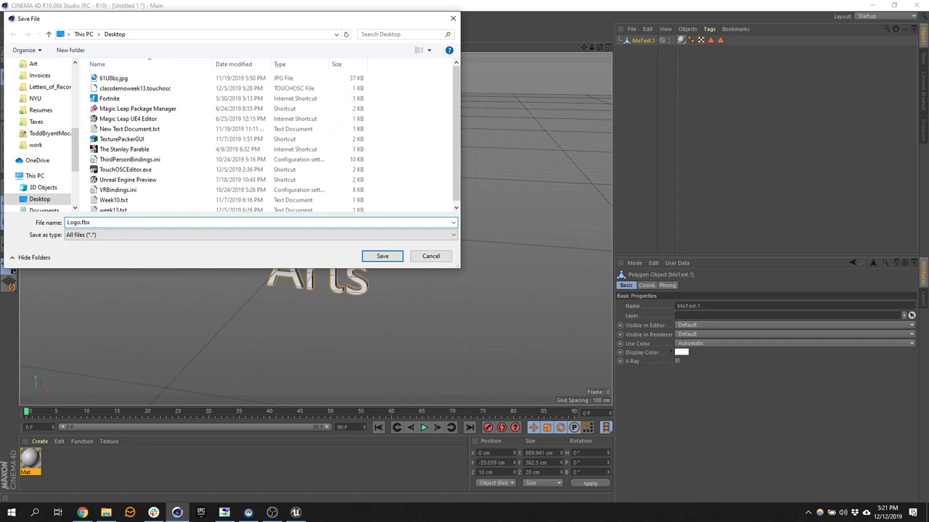
key(Return)
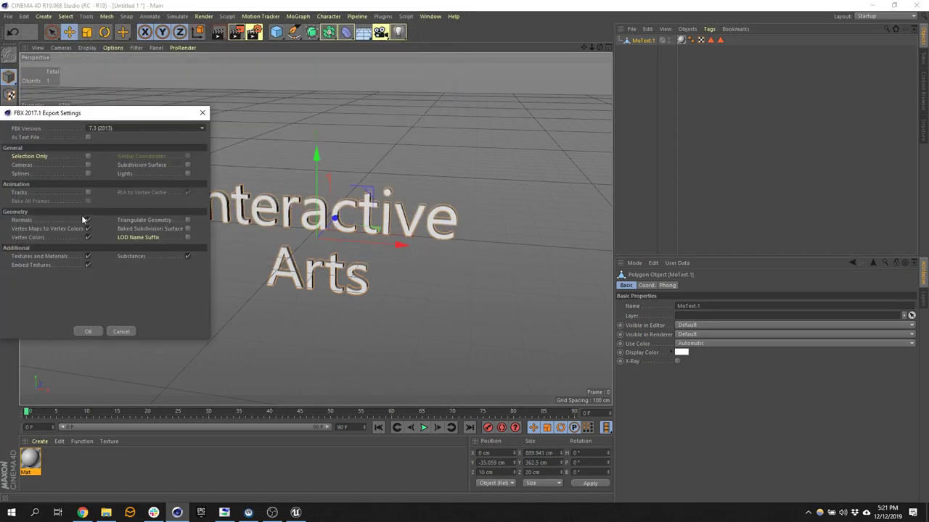
click(87, 331)
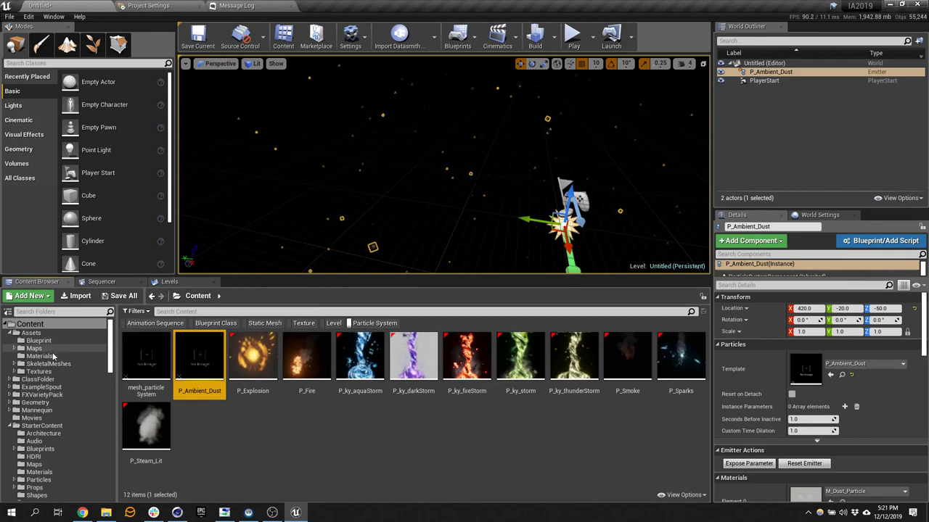
Step: Import Logo.fbx from the Desktop into Content > Assets as the Logo static mesh
click(31, 332)
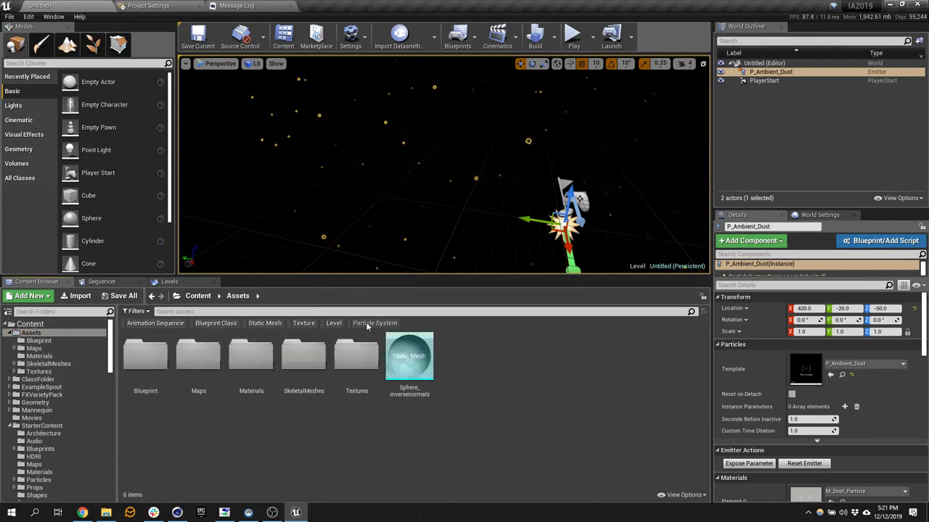
click(76, 298)
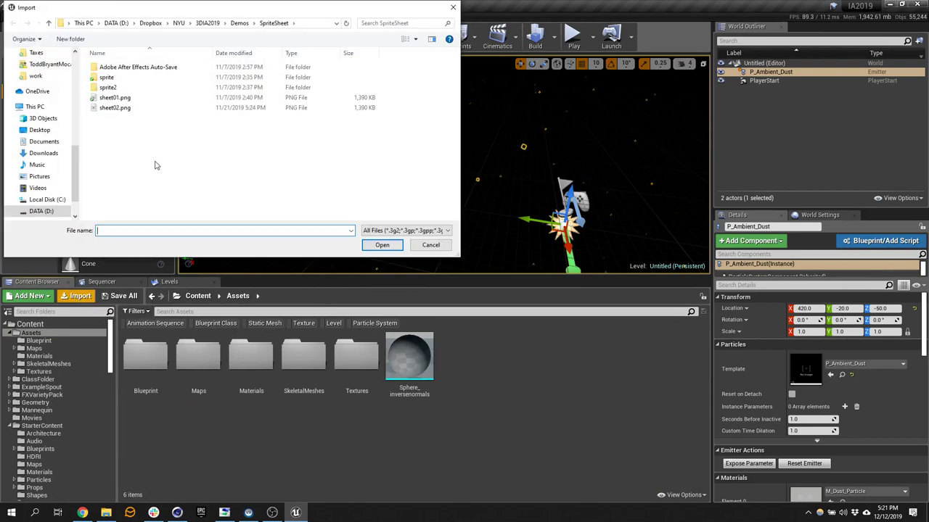
click(40, 132)
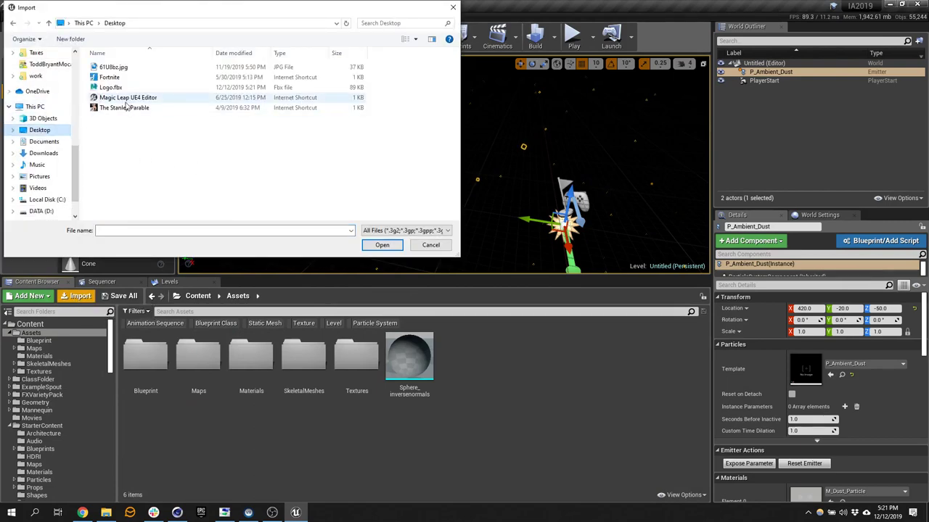
click(111, 87)
click(381, 244)
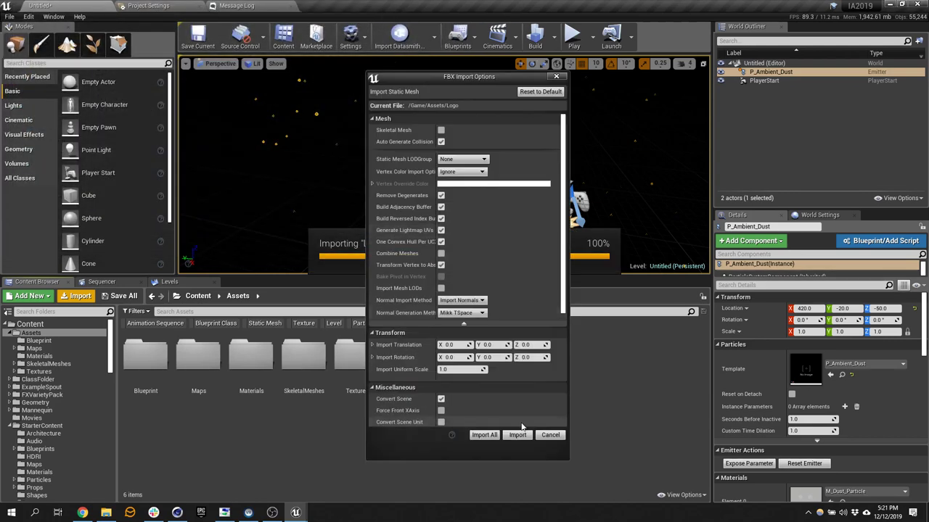
click(486, 430)
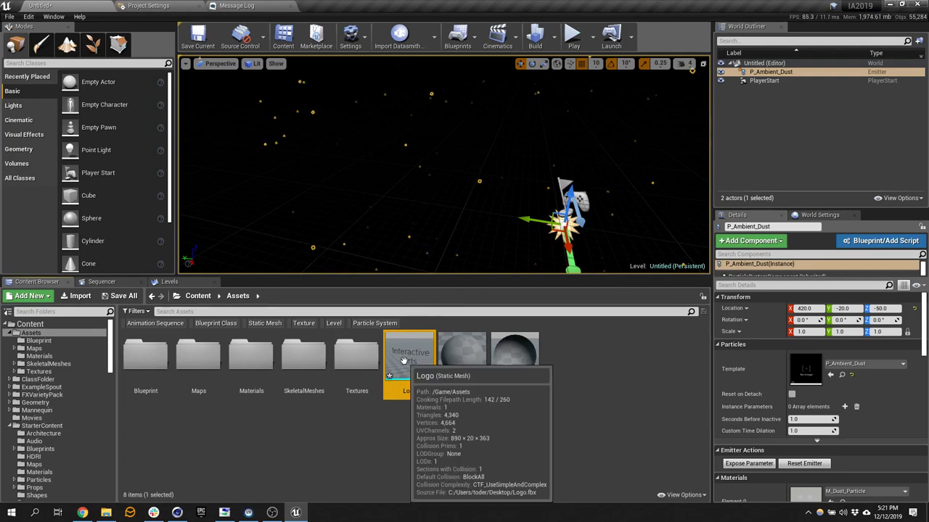
Step: Drag the Logo mesh into the level and frame it in the viewport
drag(408, 359, 461, 206)
key(f)
alt+drag(559, 155, 313, 118)
Step: Set PlayerStart's yaw to -90, then delete PlayerStart from the level
click(430, 133)
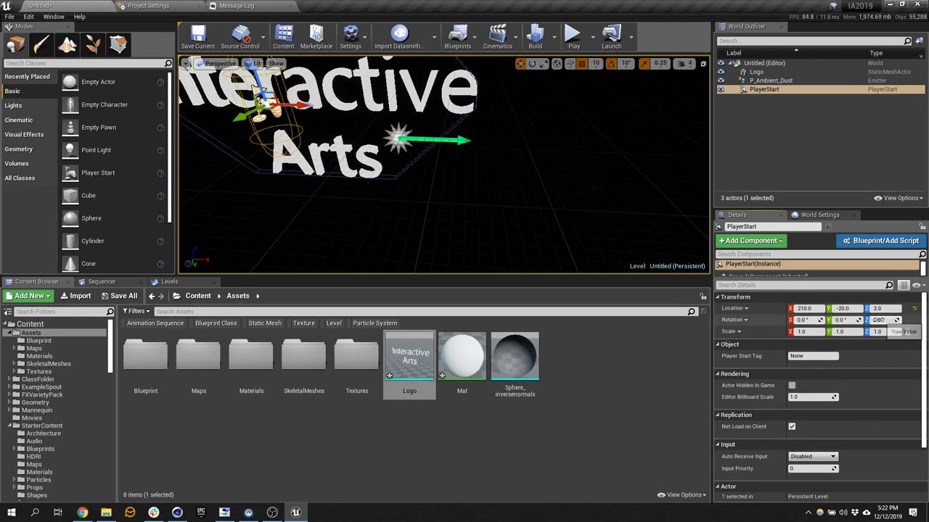
click(878, 320)
text(-90)
right_drag(552, 234, 421, 226)
drag(328, 164, 317, 166)
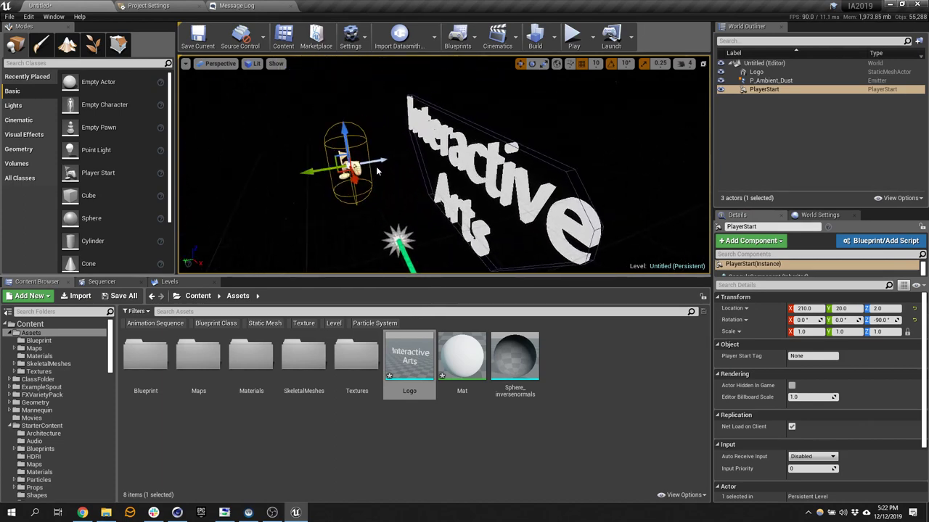
key(Delete)
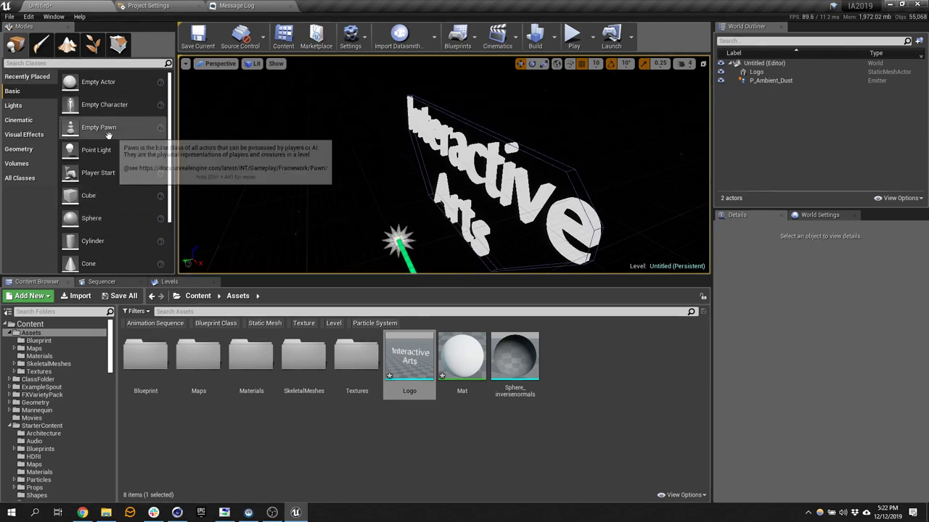
Step: Search Place Actors for 'camera' and drop a Camera actor into the level
scroll(107, 147, down, 3)
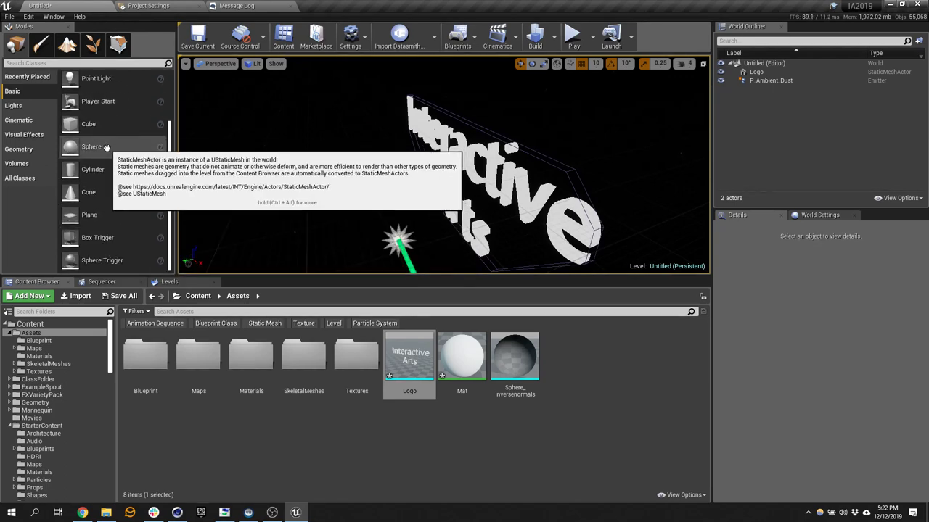
click(98, 64)
text(camera)
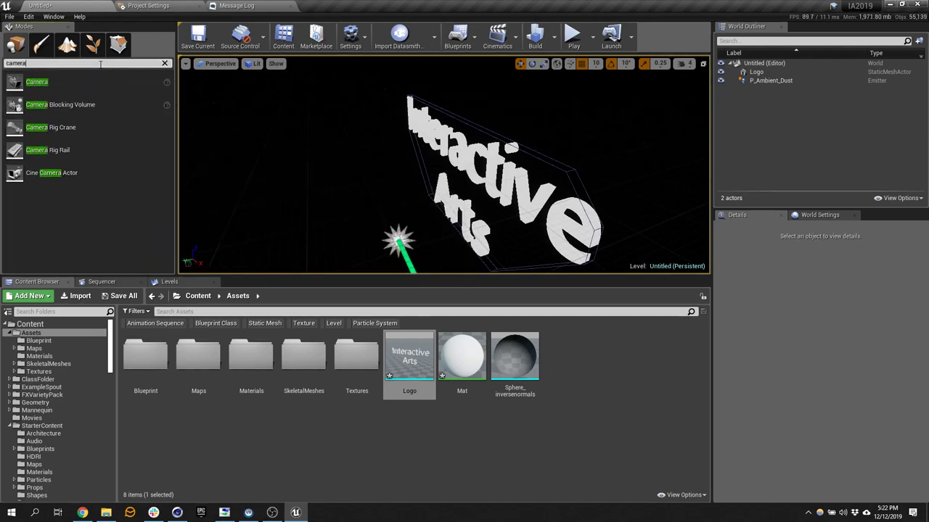
drag(93, 84, 316, 229)
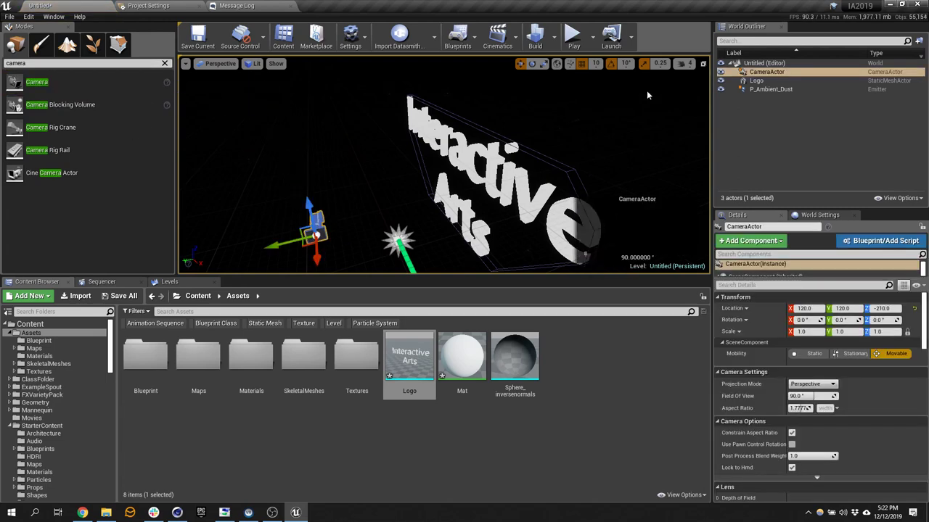
Step: Rotate the camera to -90° yaw and nudge it toward the logo
click(544, 64)
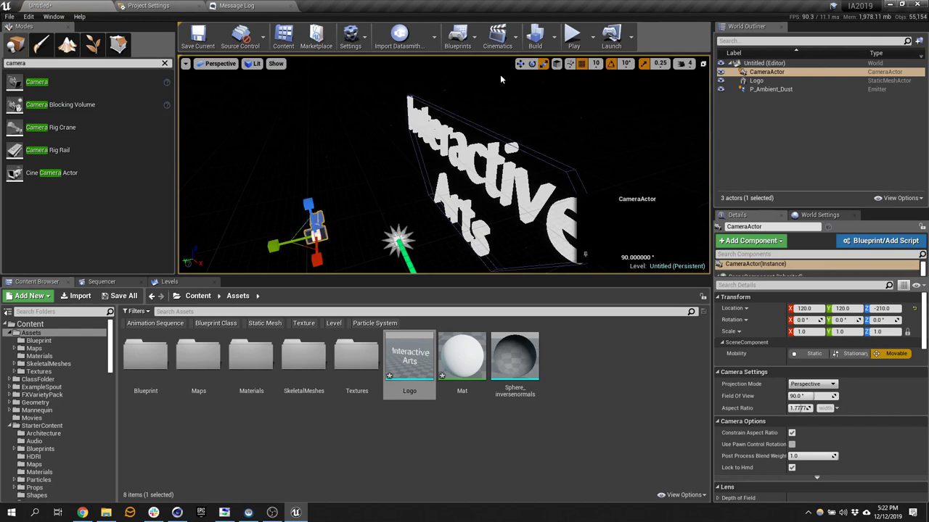
click(531, 64)
drag(312, 263, 367, 262)
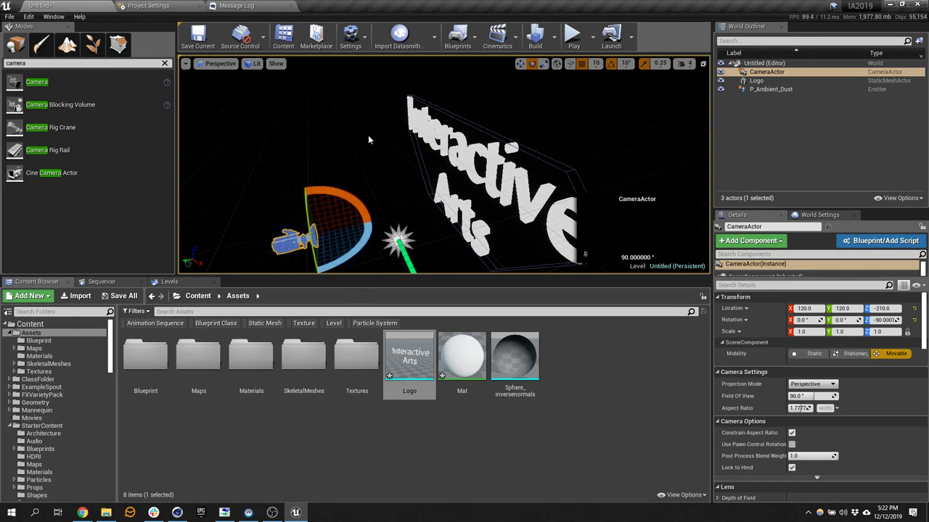
scroll(443, 181, up, 3)
alt+drag(585, 254, 572, 88)
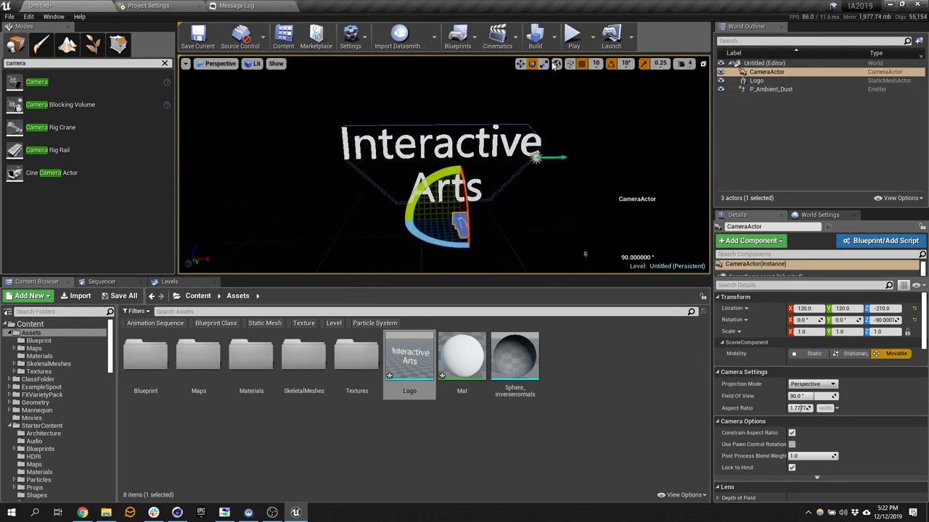
click(520, 64)
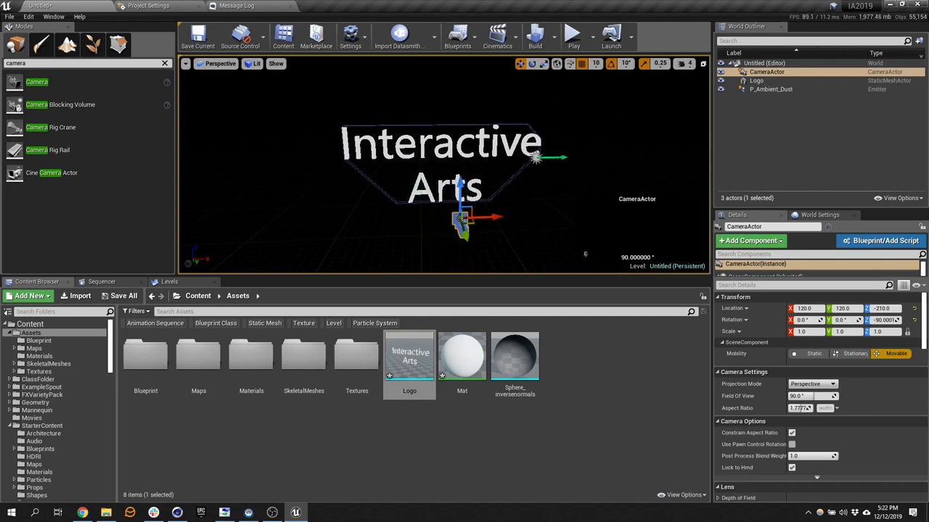
drag(472, 211, 454, 170)
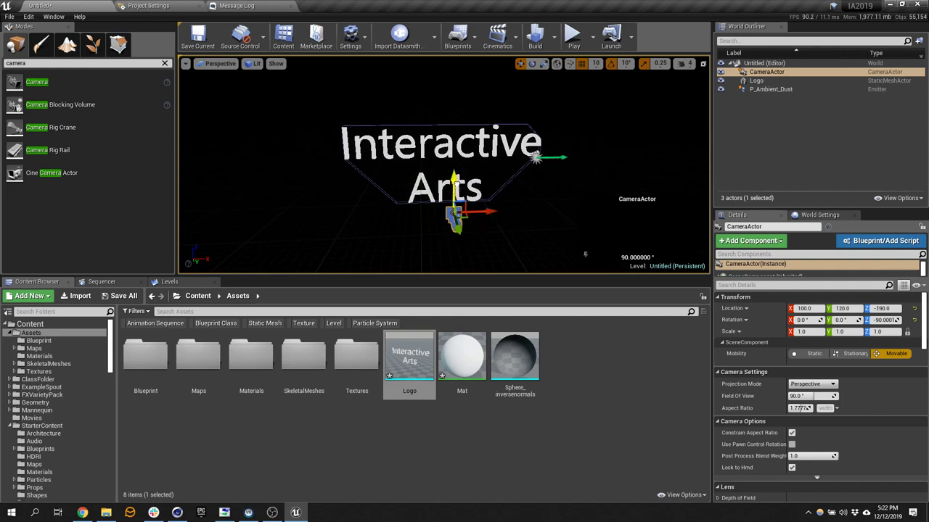
Step: Switch the viewport view mode to Unlit and back to Lit, then orbit the scene
click(250, 66)
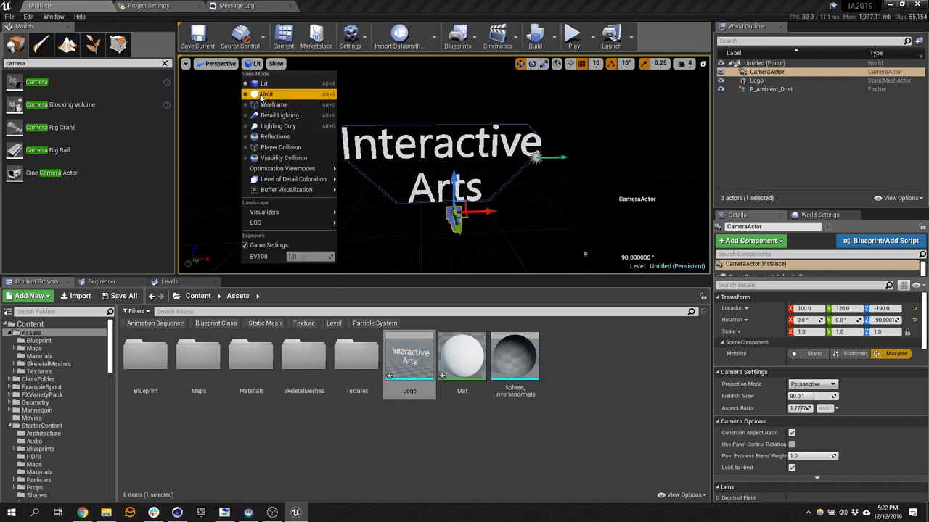
click(260, 95)
click(254, 65)
click(260, 84)
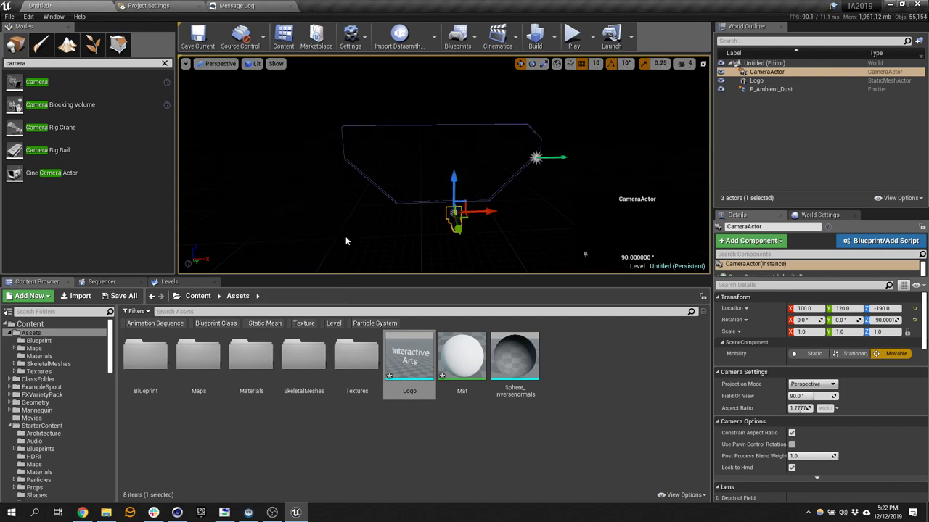
drag(346, 236, 306, 197)
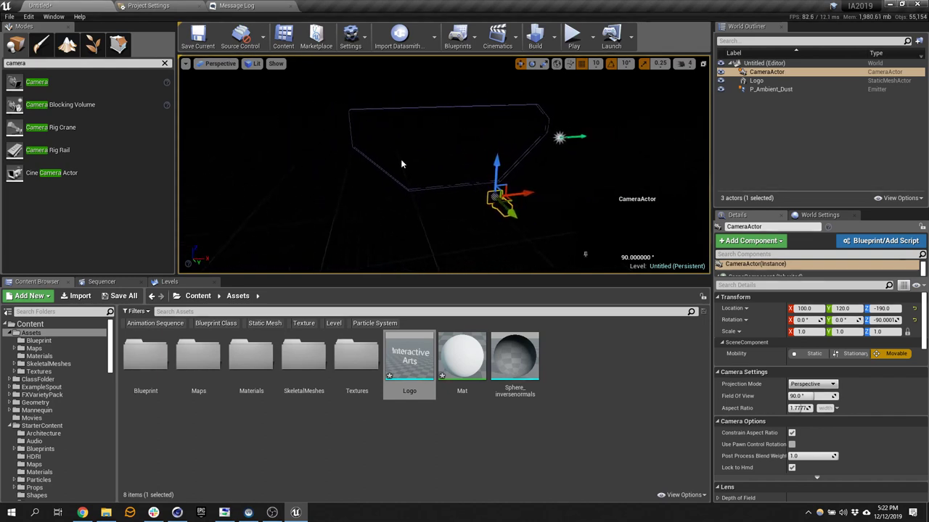
Step: Place three point lights around the logo and frame the third one
click(165, 63)
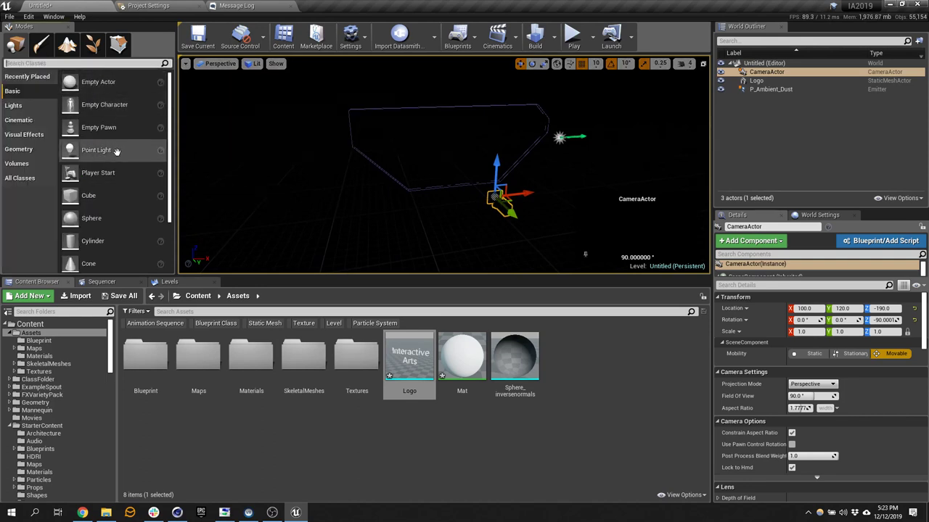
drag(96, 150, 331, 144)
right_drag(361, 167, 330, 170)
drag(79, 150, 463, 158)
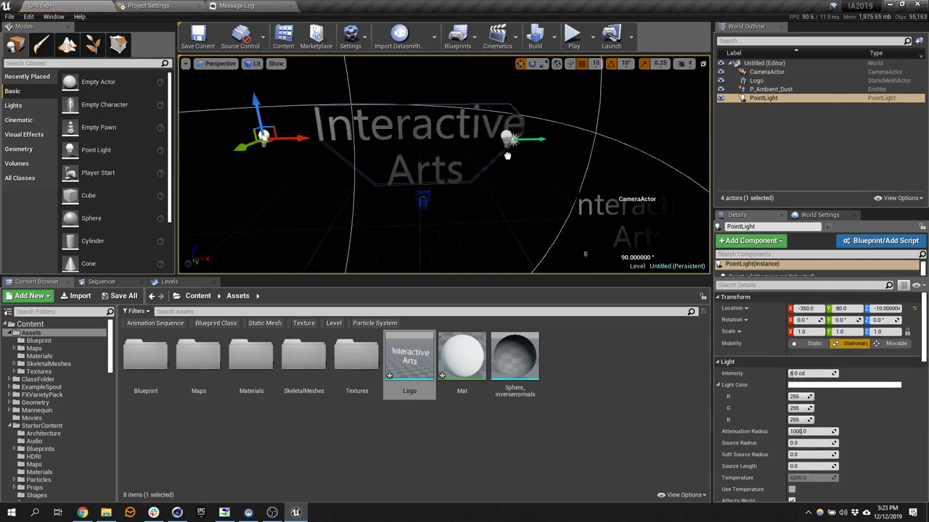
alt+drag(508, 156, 530, 157)
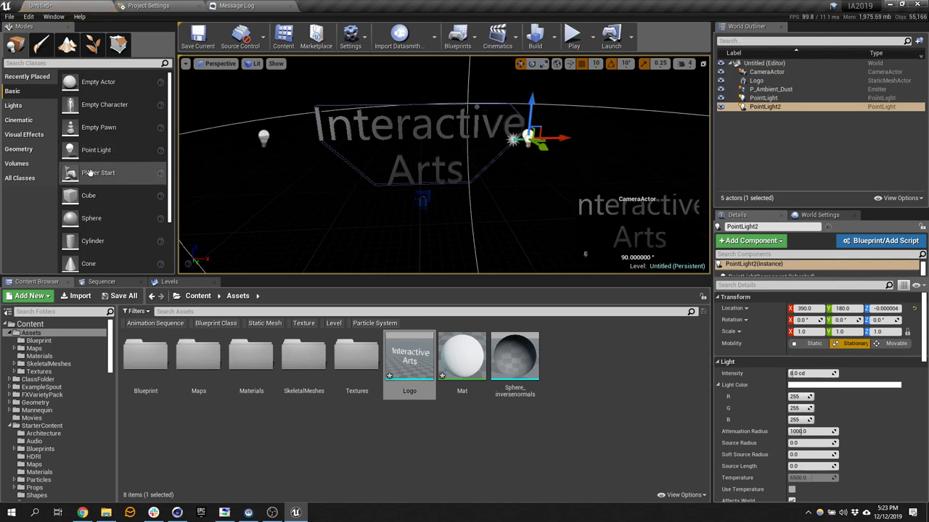
alt+drag(276, 189, 391, 190)
drag(96, 150, 362, 182)
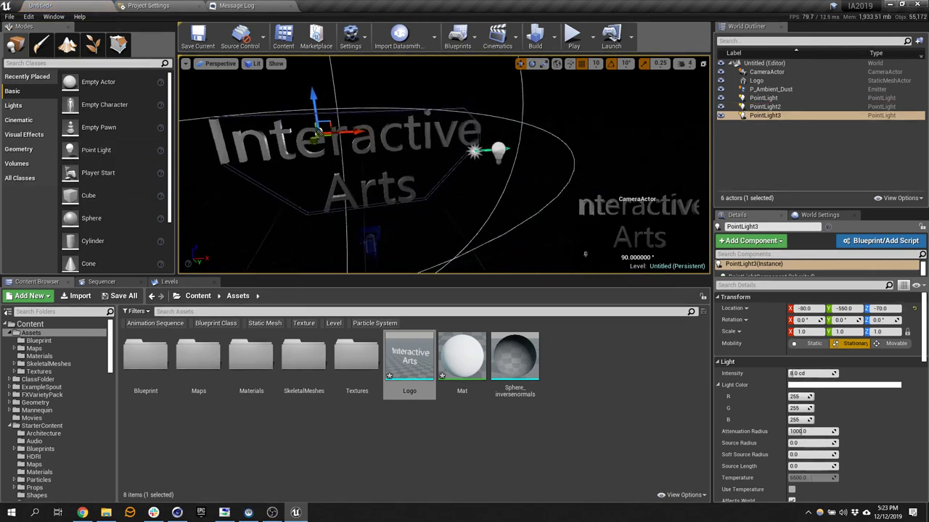
key(f)
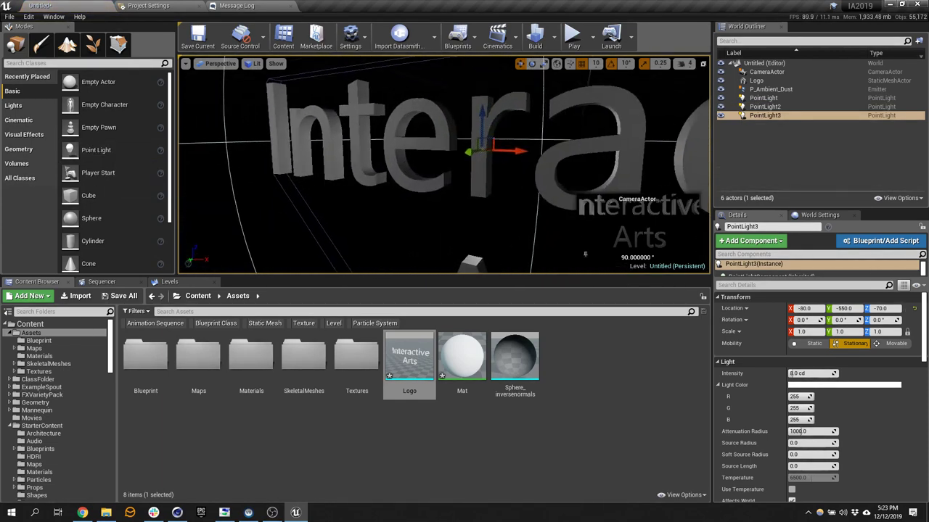
right_drag(585, 253, 585, 254)
right_drag(515, 116, 515, 116)
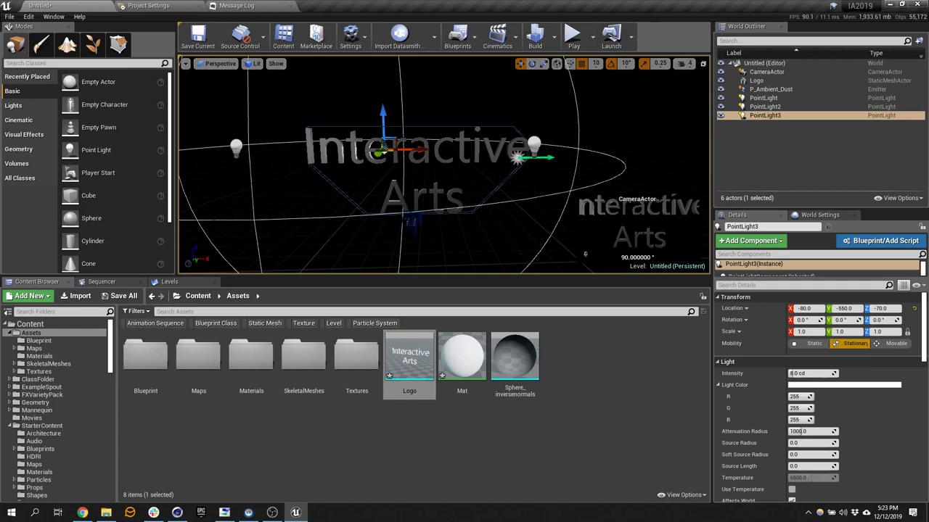
Step: Move the CameraActor to Y 270, then run a quick Play test and stop it
click(410, 222)
right_drag(411, 221, 338, 206)
drag(338, 206, 423, 217)
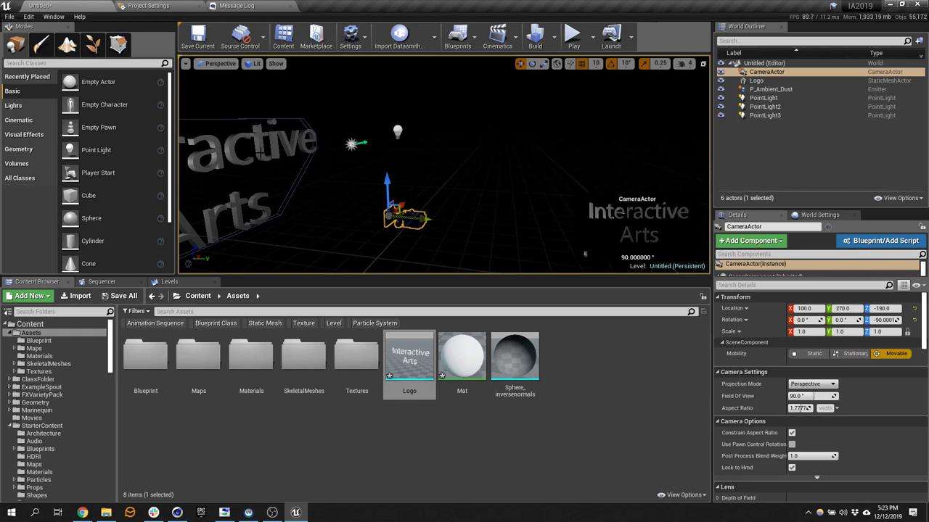
right_drag(424, 186, 456, 185)
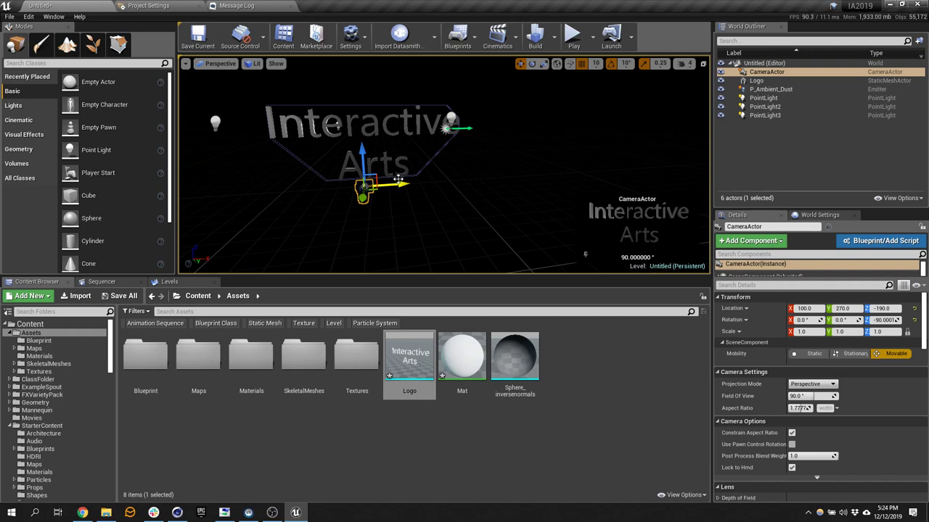
click(573, 35)
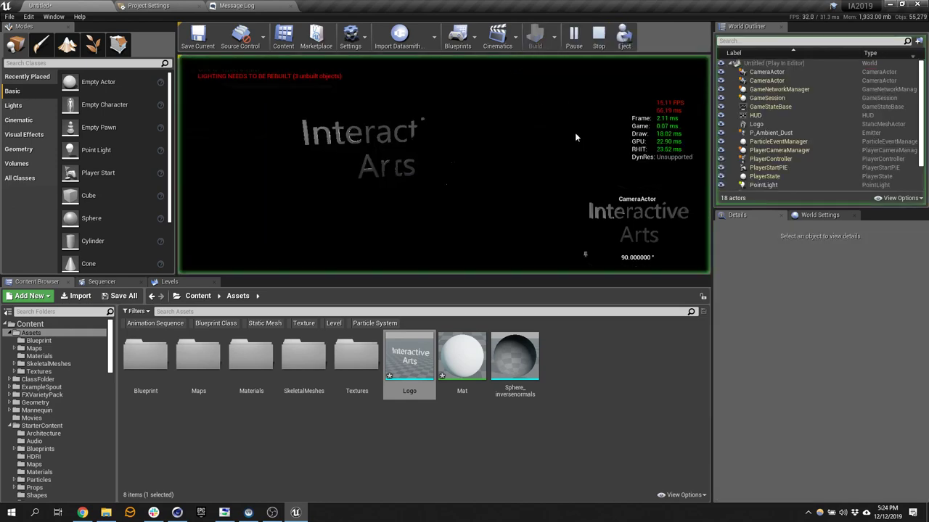
click(601, 39)
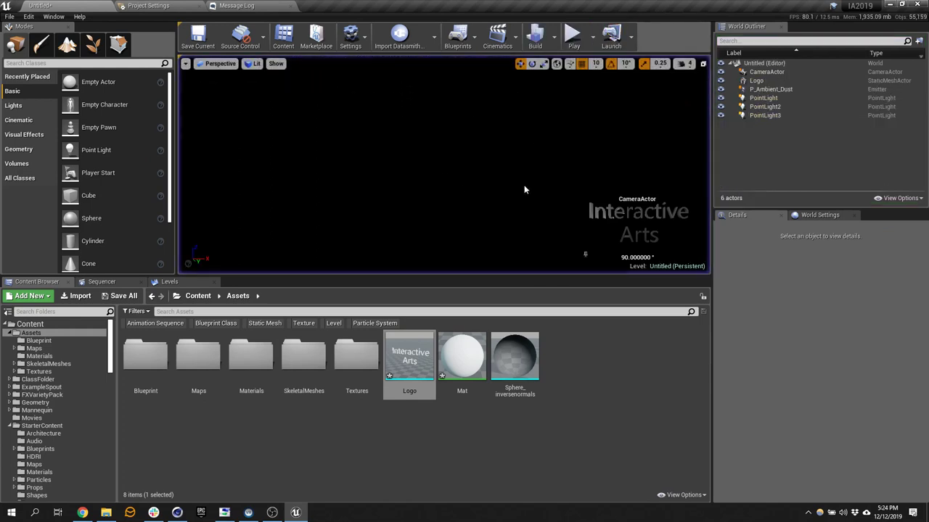
Step: Set the World Settings GameMode Override to GameMode and test-play the level
click(820, 215)
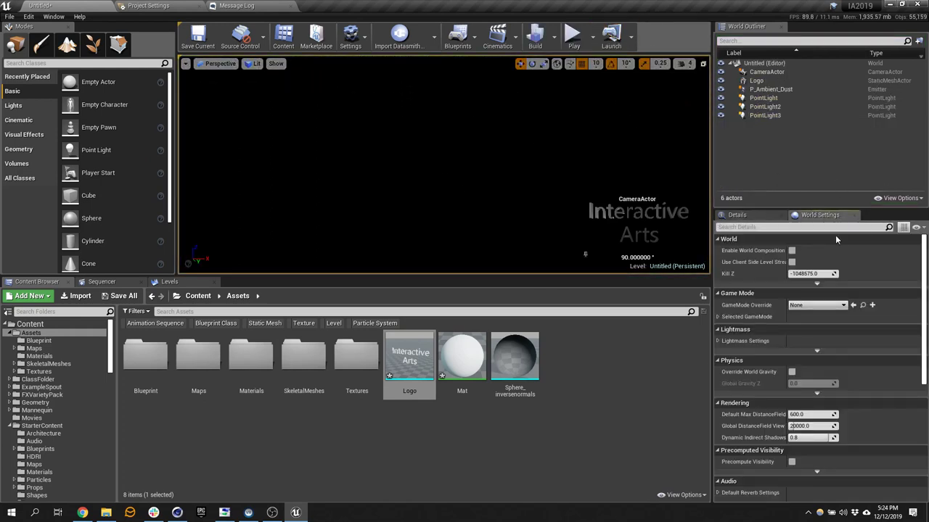
click(816, 305)
click(818, 345)
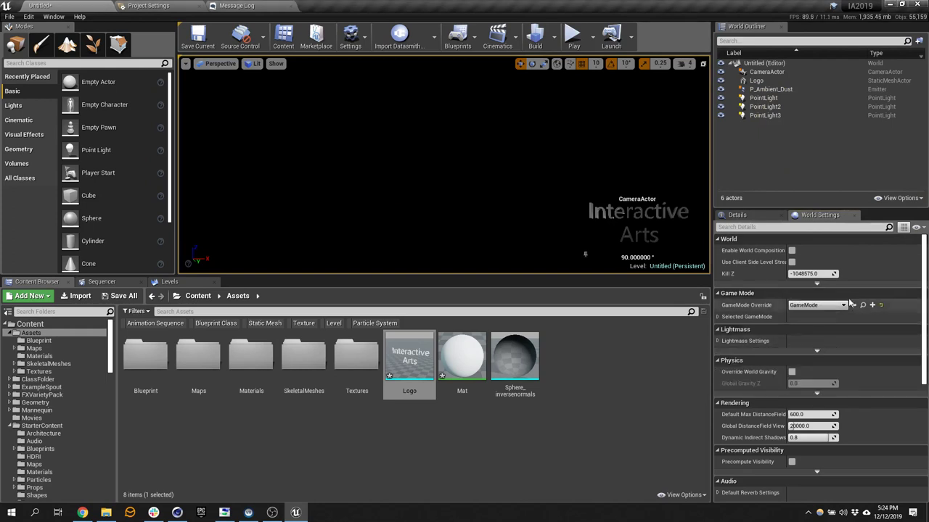
click(573, 40)
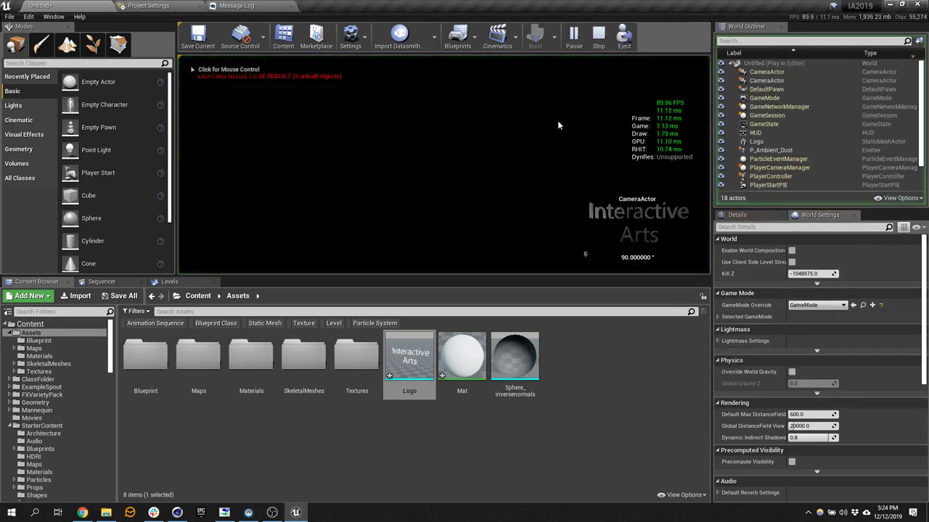
click(500, 128)
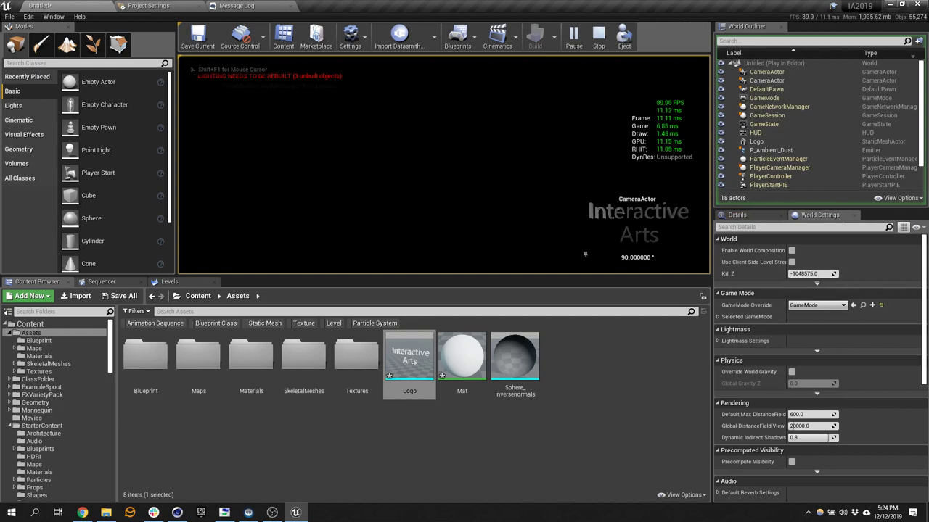
key(Escape)
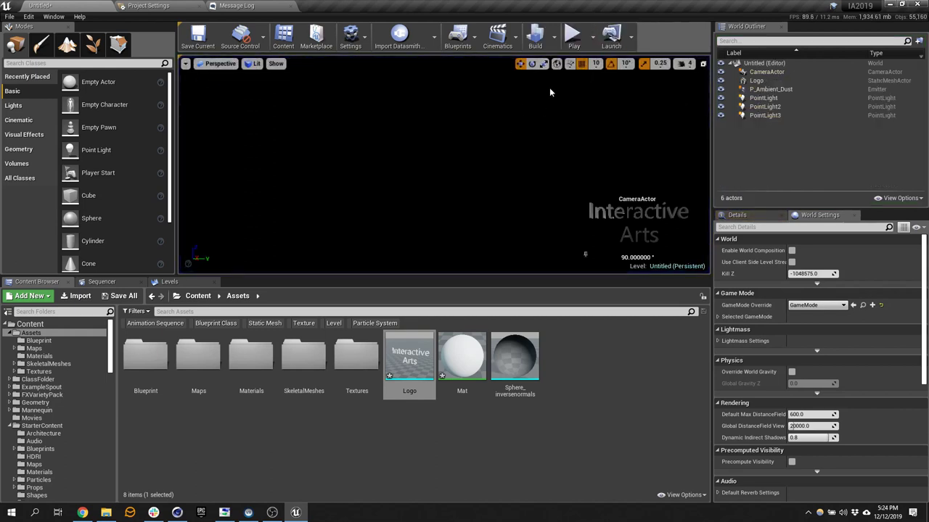
Step: Focus on the Logo actor, select CameraActor, and scroll through the World Settings
double_click(756, 81)
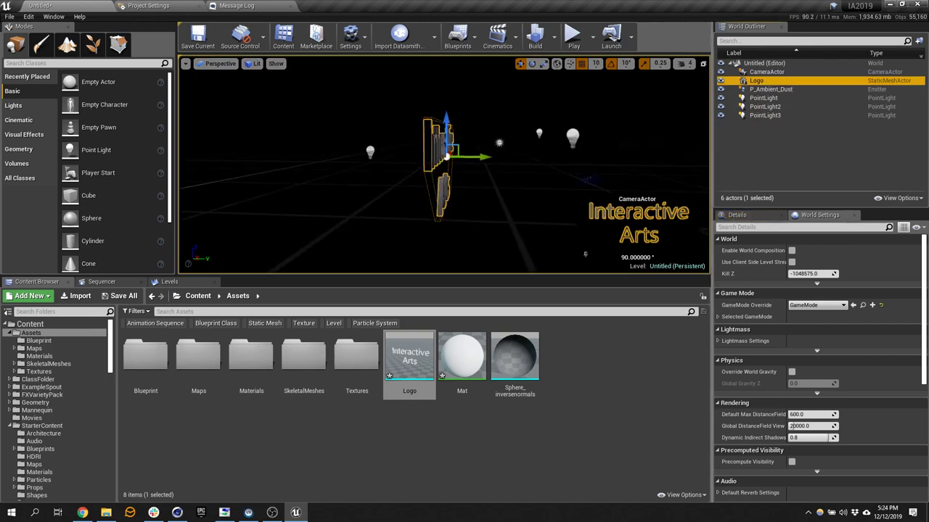
click(766, 71)
scroll(850, 407, down, 10)
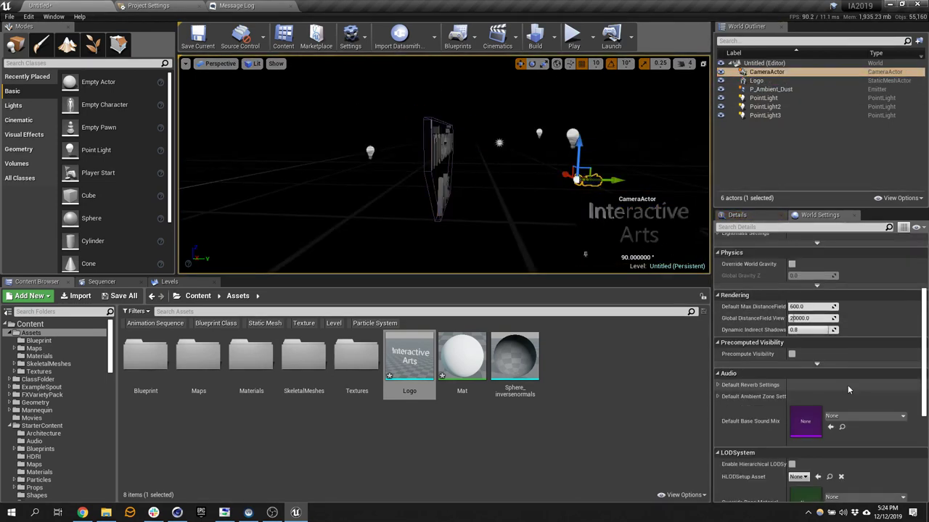
scroll(850, 407, down, 1)
scroll(850, 407, up, 3)
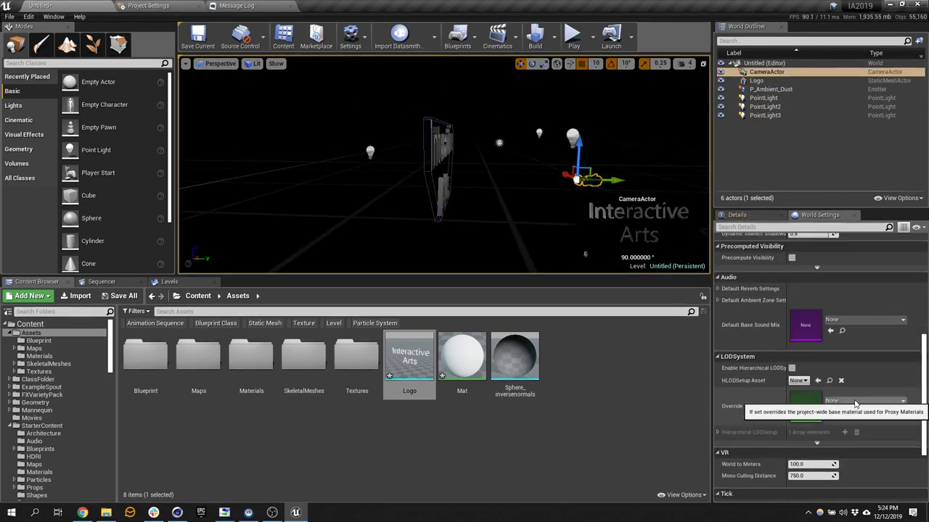
scroll(825, 324, up, 5)
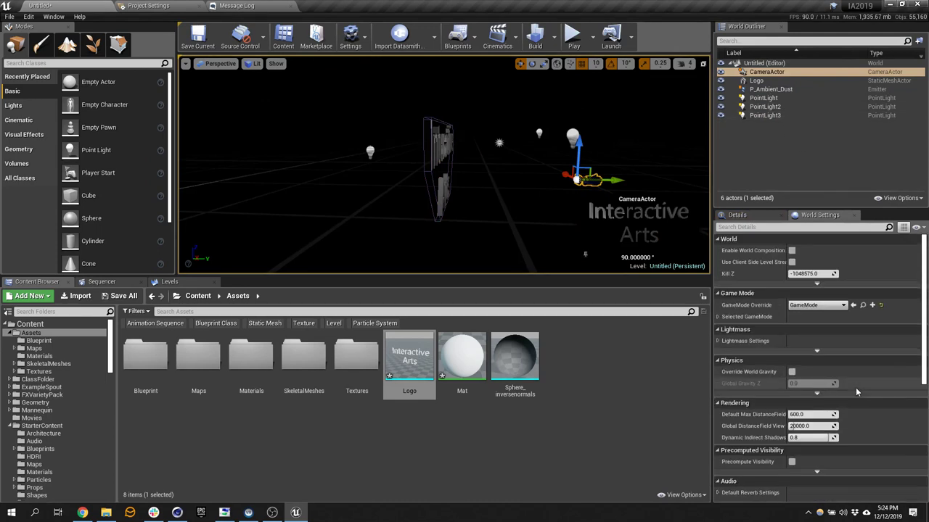
Step: Enable Auto Activate for Player on the camera, then play the level and stop with Escape
click(737, 214)
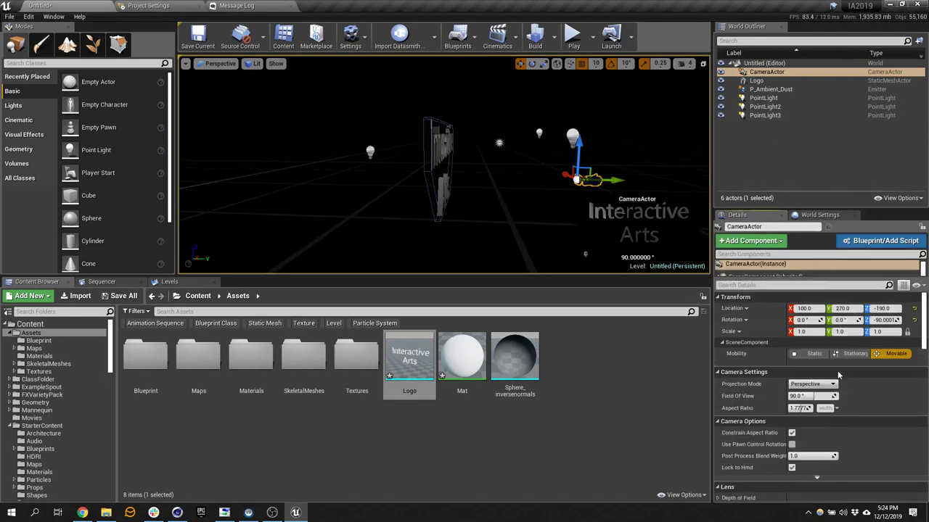
scroll(851, 433, down, 4)
scroll(850, 424, down, 8)
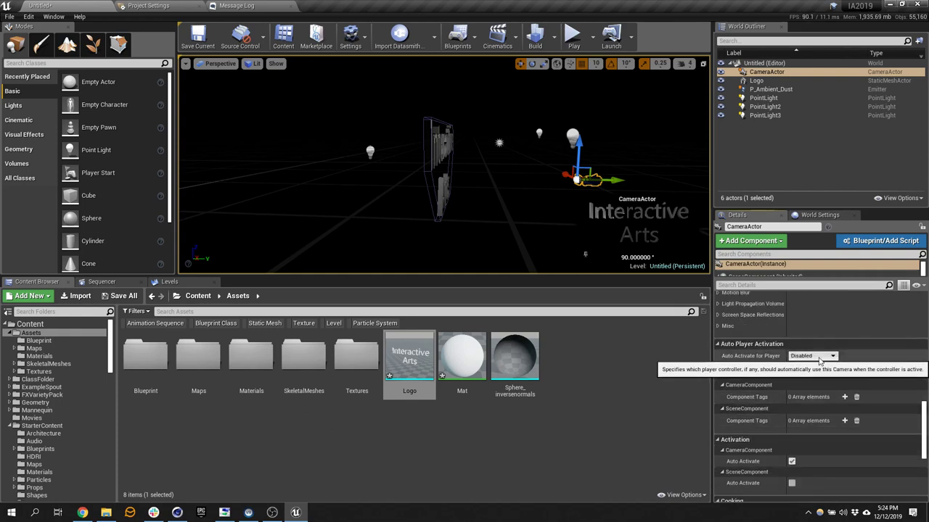
scroll(820, 361, down, 2)
click(812, 324)
scroll(845, 403, down, 10)
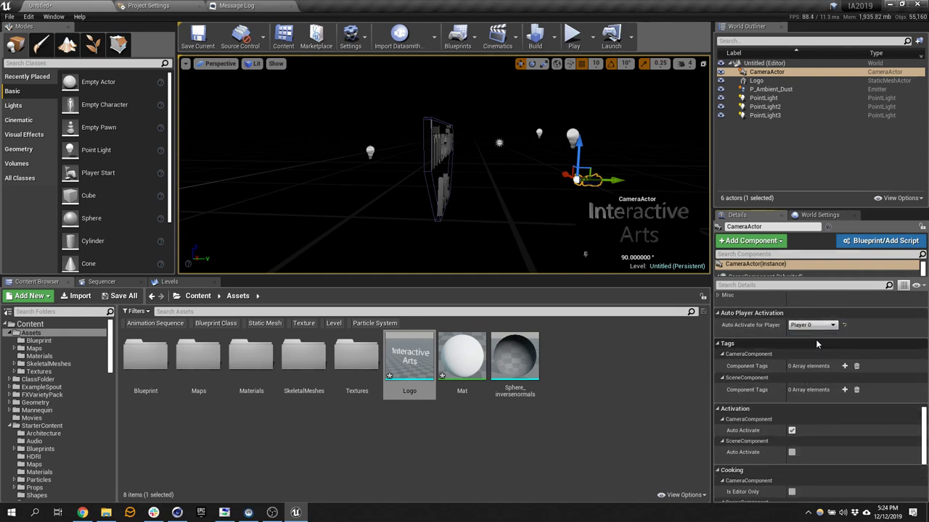
click(573, 37)
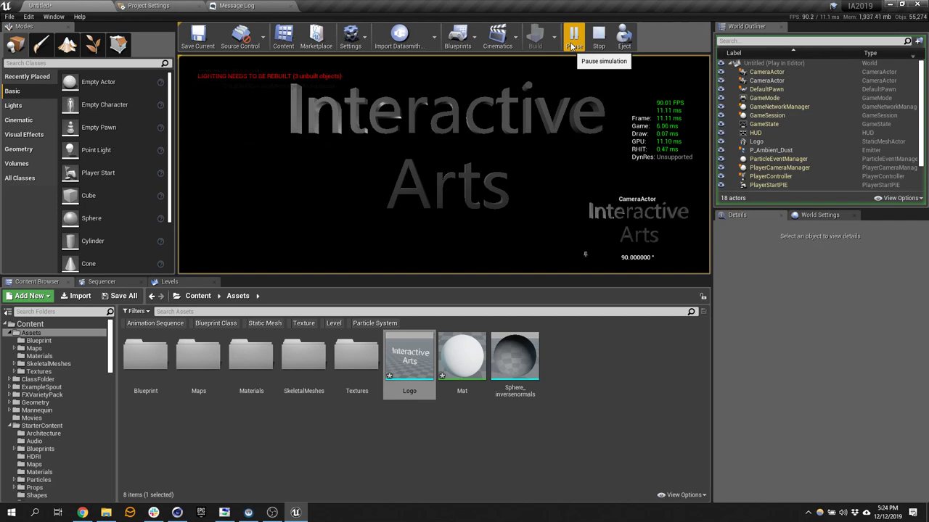
key(Escape)
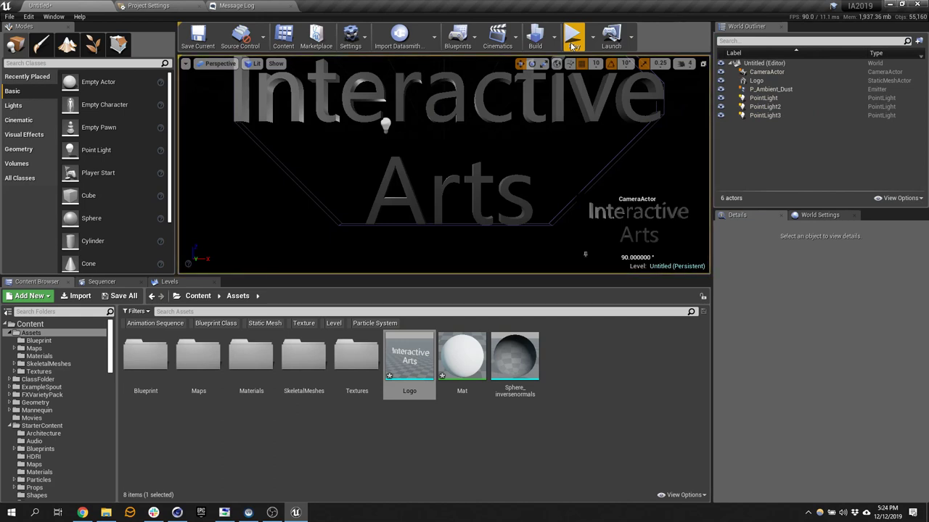
Step: Open the Level Blueprint and dock it into the main editor window
click(464, 45)
click(508, 119)
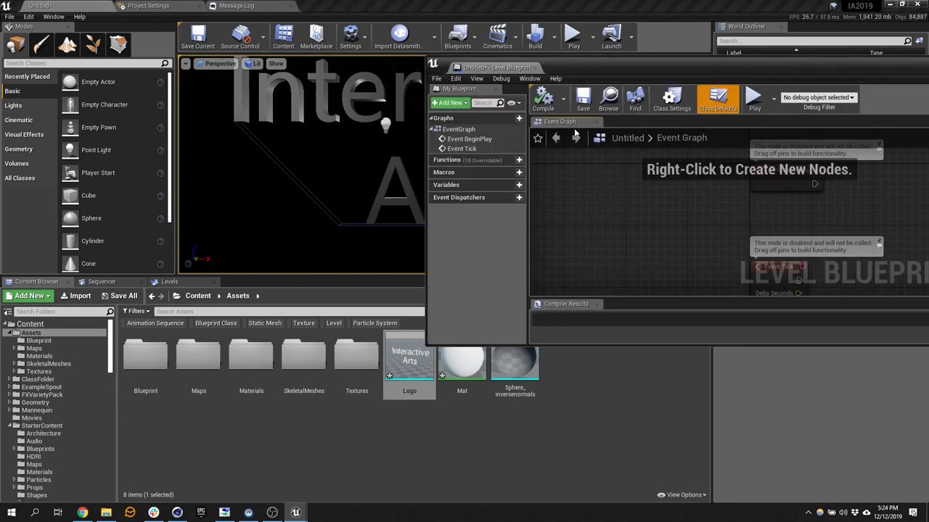
drag(485, 72, 341, 5)
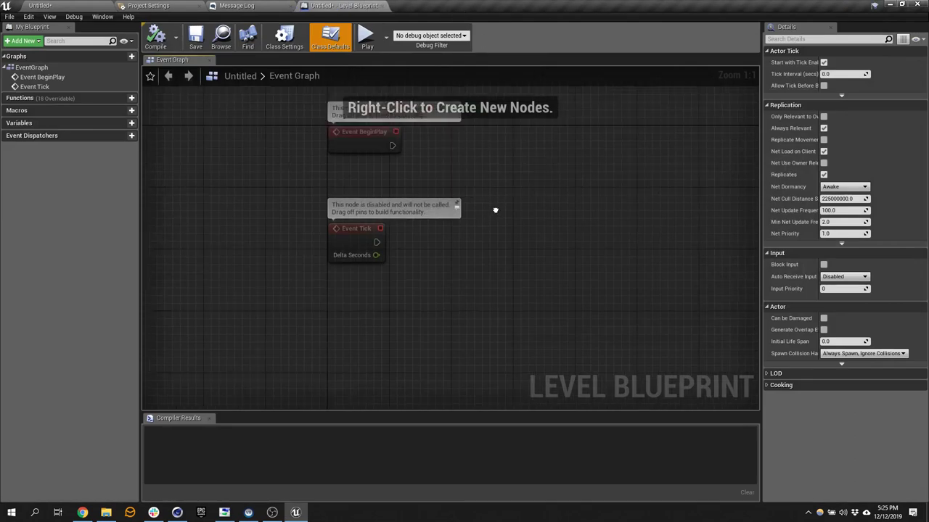
Step: Add a Quit Game node and wire the Escape key's Pressed event into it
right_click(464, 179)
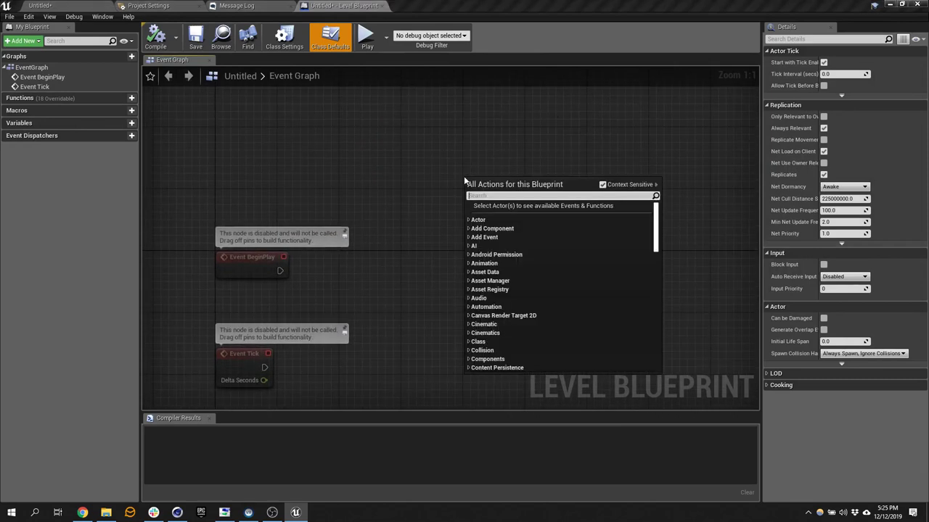
text(quit)
key(Return)
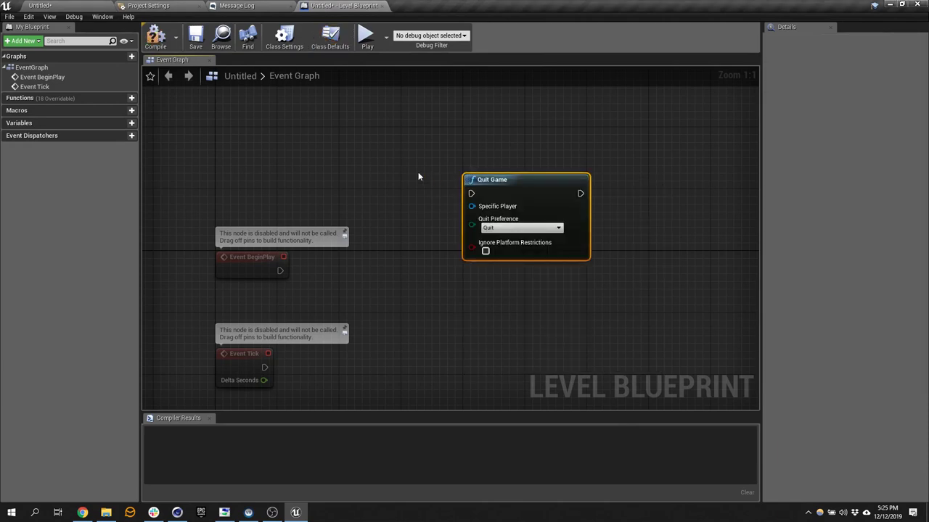
right_click(382, 177)
text(e)
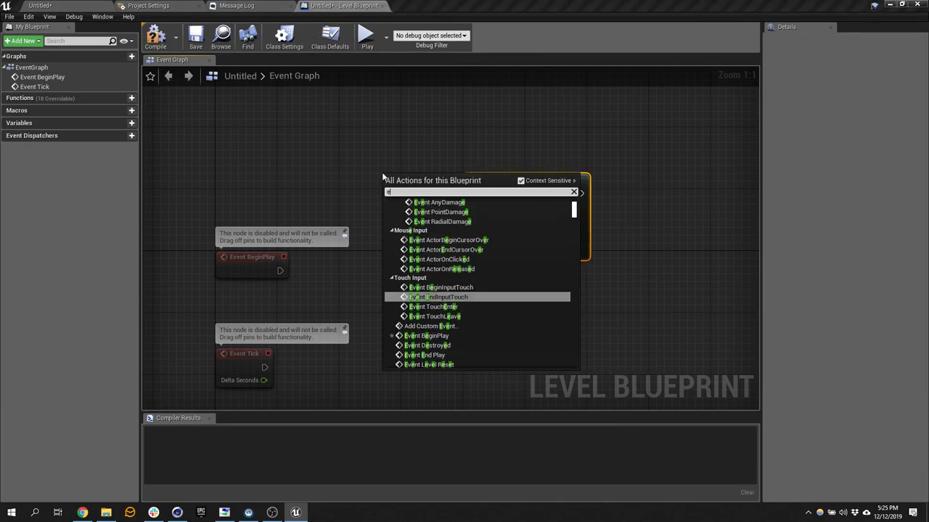
text(sc)
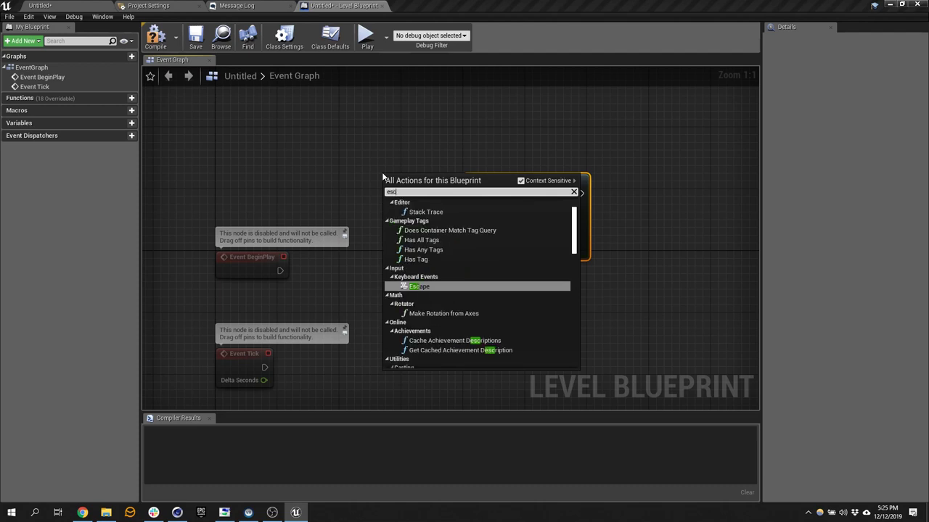
click(417, 286)
drag(425, 193, 477, 193)
right_drag(551, 290, 549, 250)
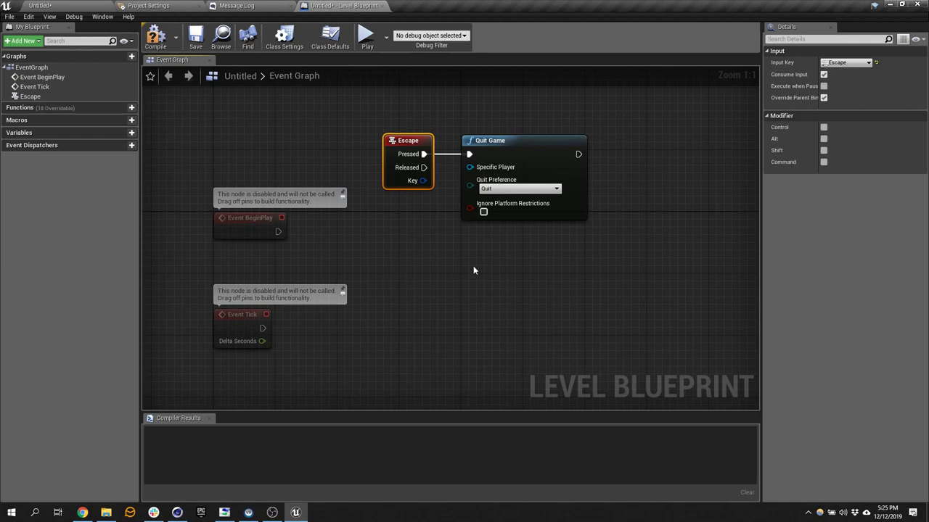
right_click(473, 271)
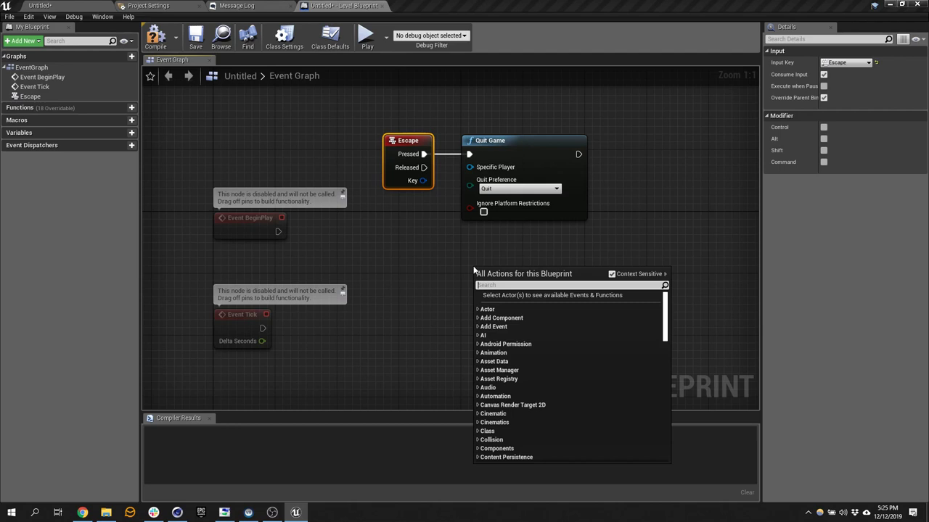
Step: Add a P key event wired to an Open Level node and compile the blueprint
right_click(410, 266)
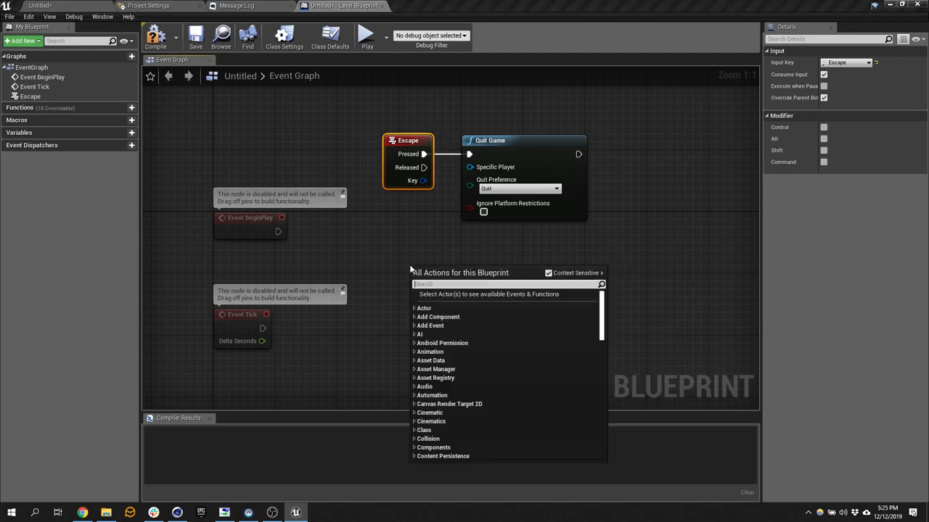
text(input p)
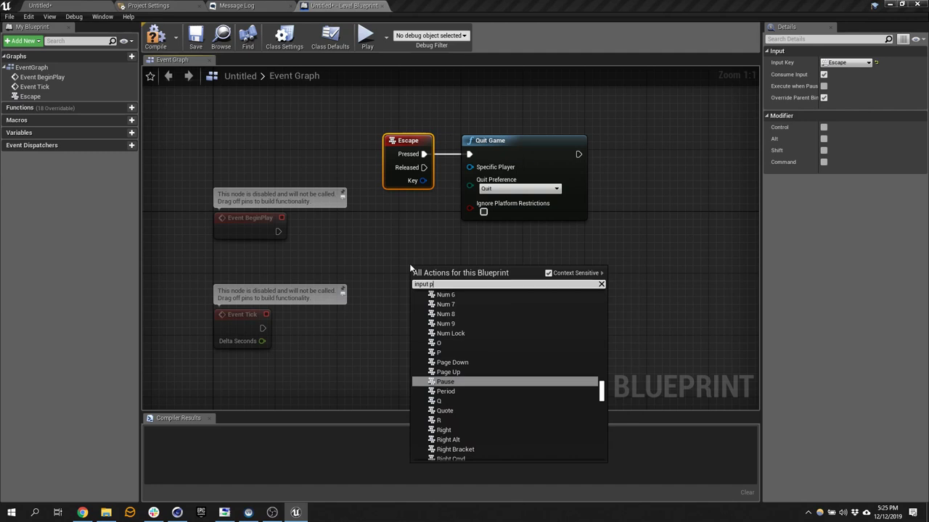
key(Up)
key(Up)
key(Up)
key(Return)
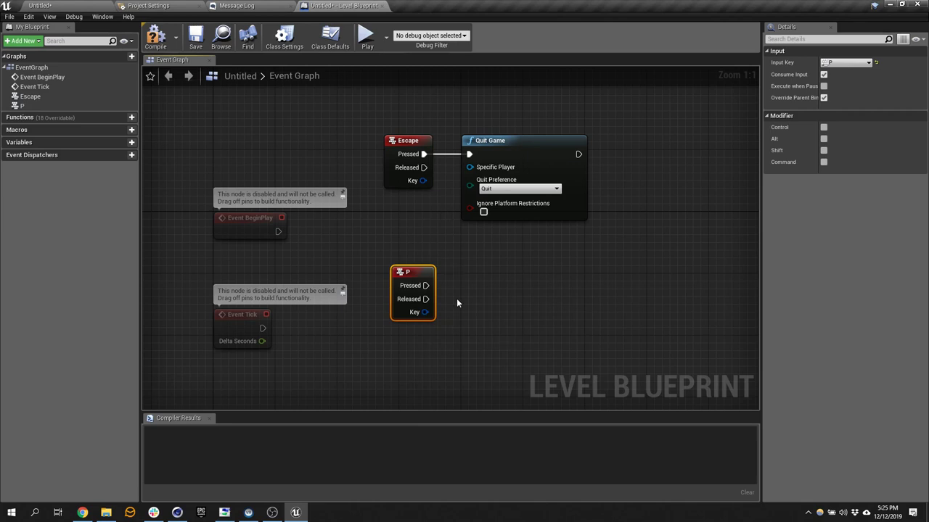
drag(425, 285, 504, 284)
text(open)
key(Return)
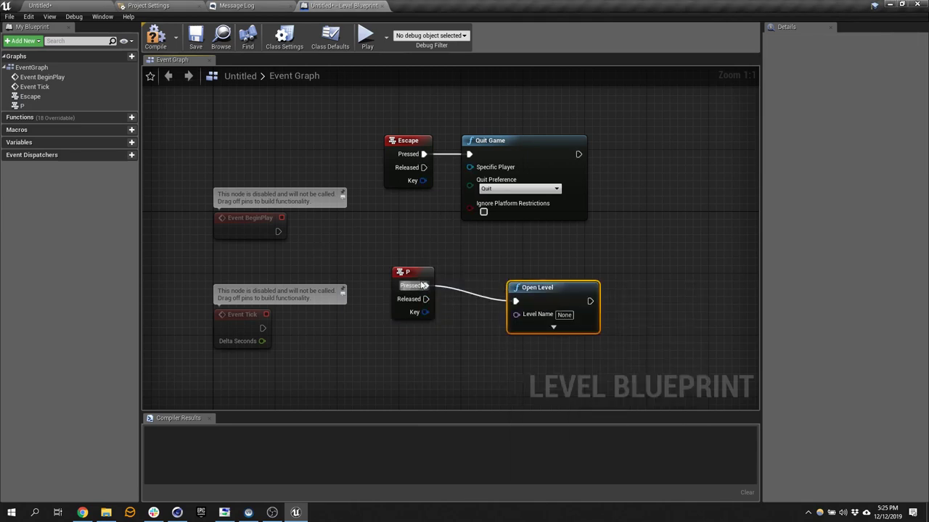
drag(540, 287, 502, 272)
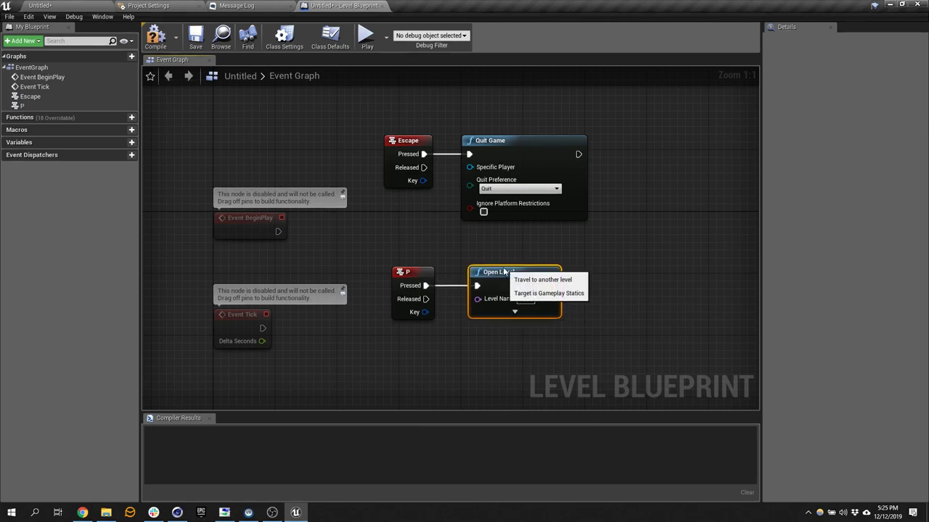
click(156, 37)
Step: Set the Open Level node's Level Name to VR_Map01, copied from the Content Browser
click(40, 5)
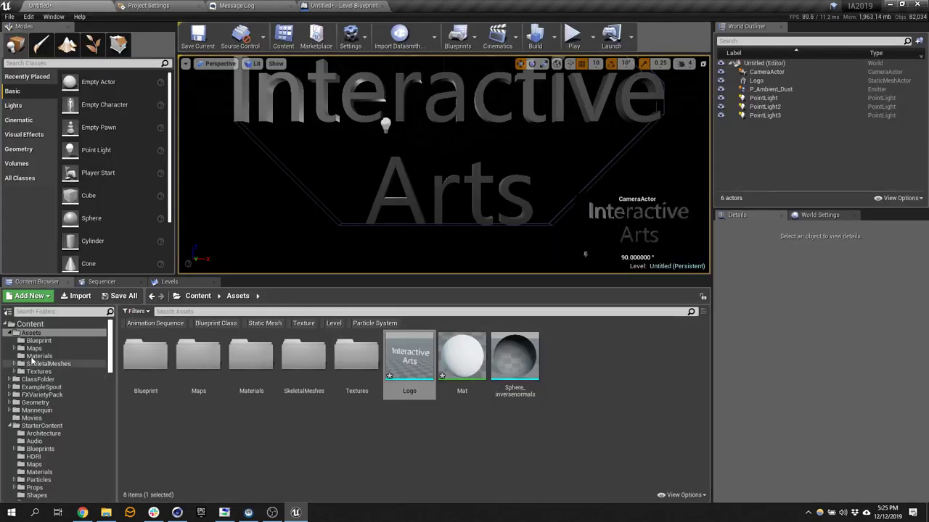
click(338, 324)
click(363, 392)
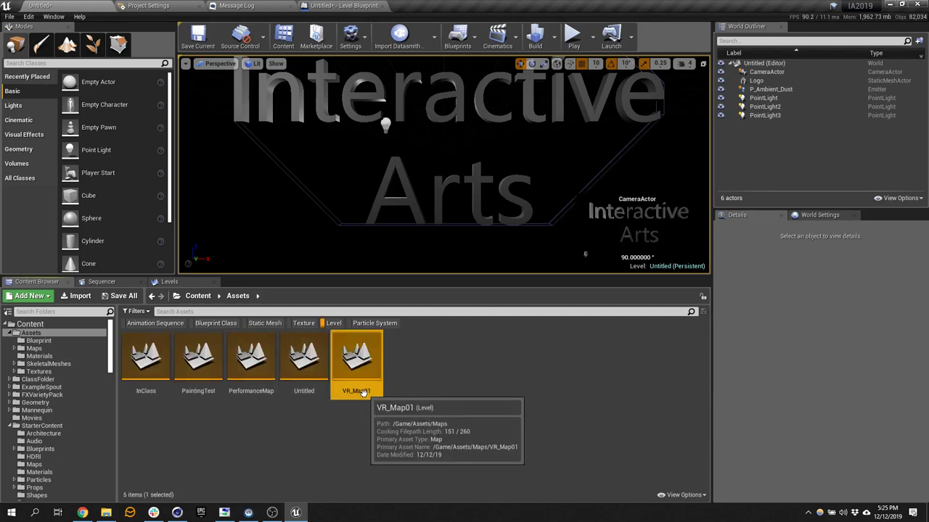
click(357, 391)
key(ctrl+c)
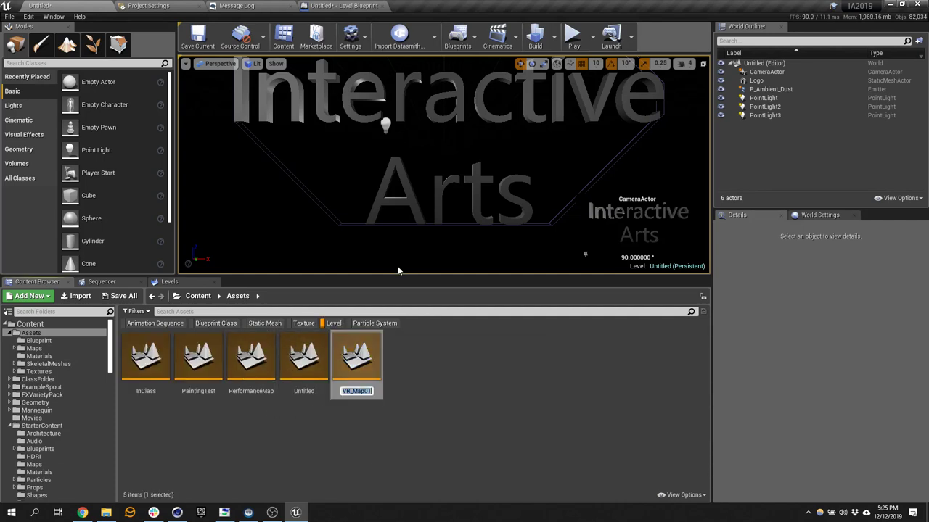
click(341, 5)
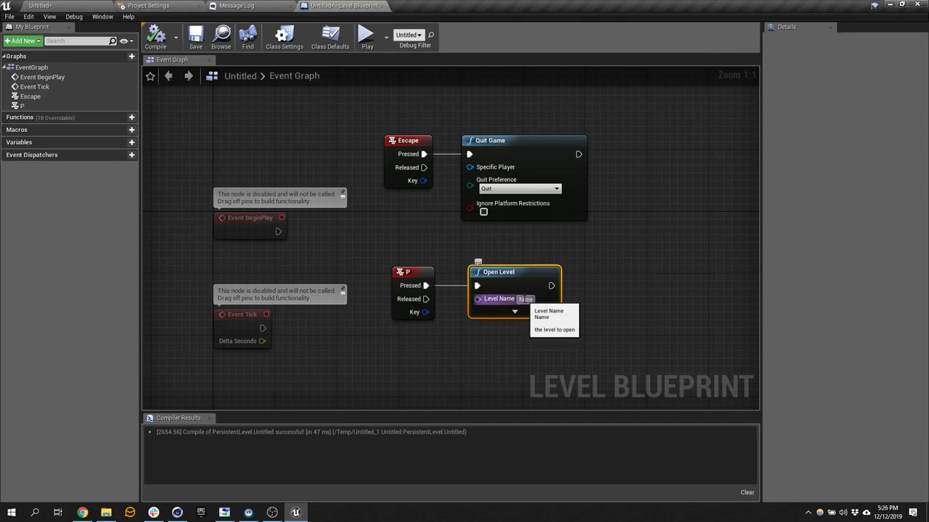
click(524, 298)
key(ctrl+v)
key(Return)
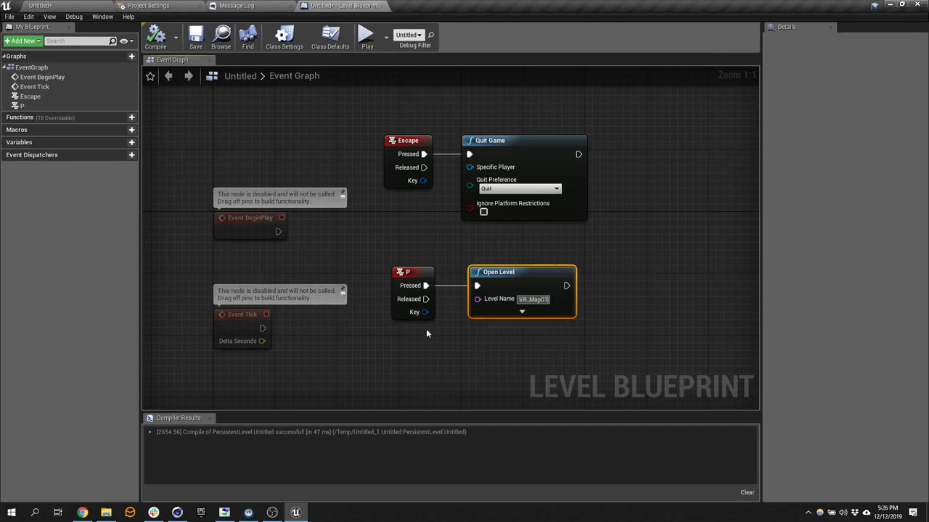
right_drag(420, 338, 403, 312)
Step: Add an L key event and wire its Pressed to a duplicated Open Level node
right_click(396, 301)
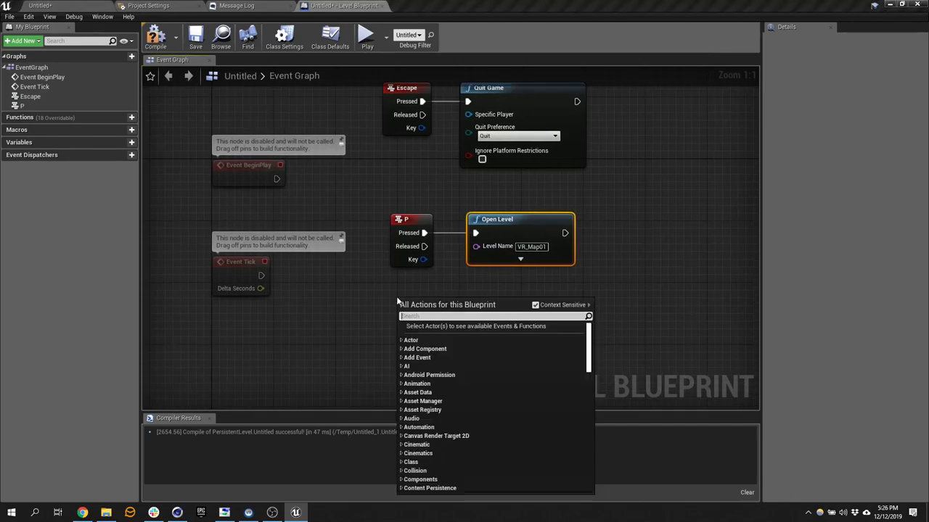
text(input l)
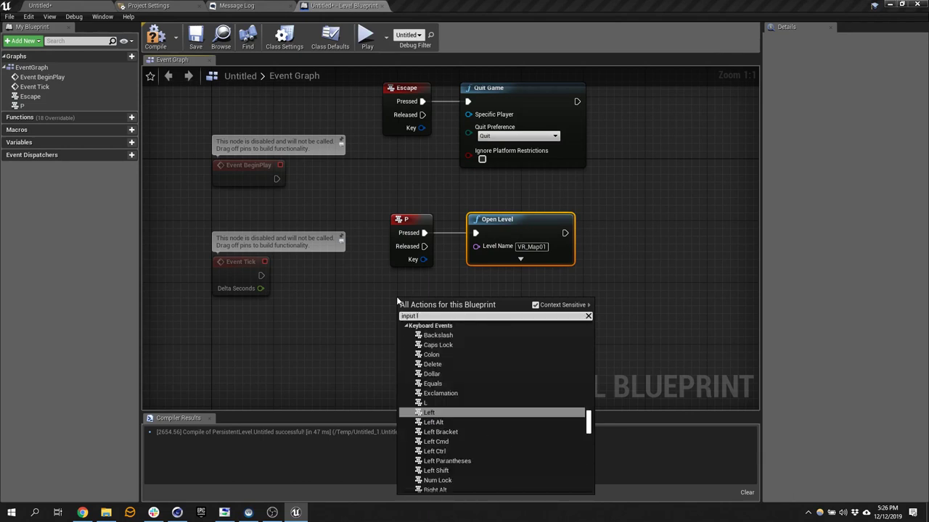
click(442, 403)
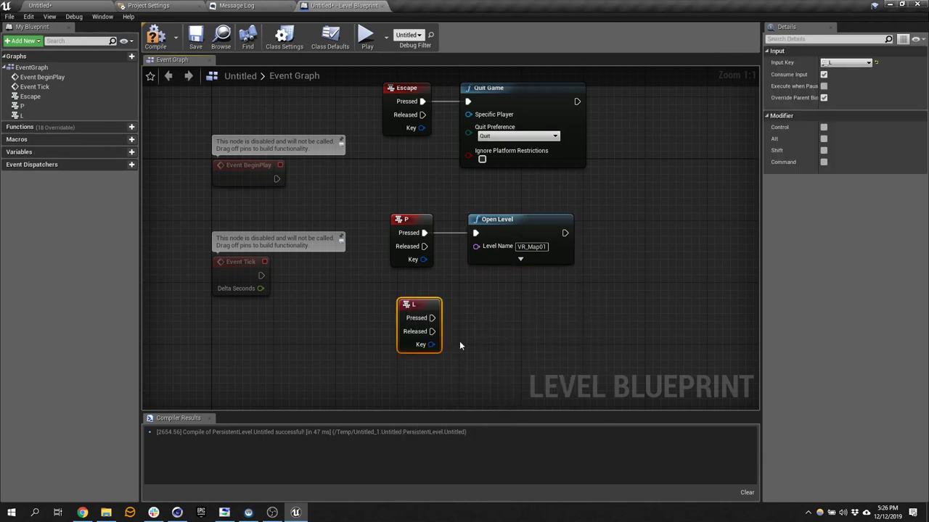
click(503, 232)
key(ctrl+w)
drag(579, 239, 543, 320)
key(F7)
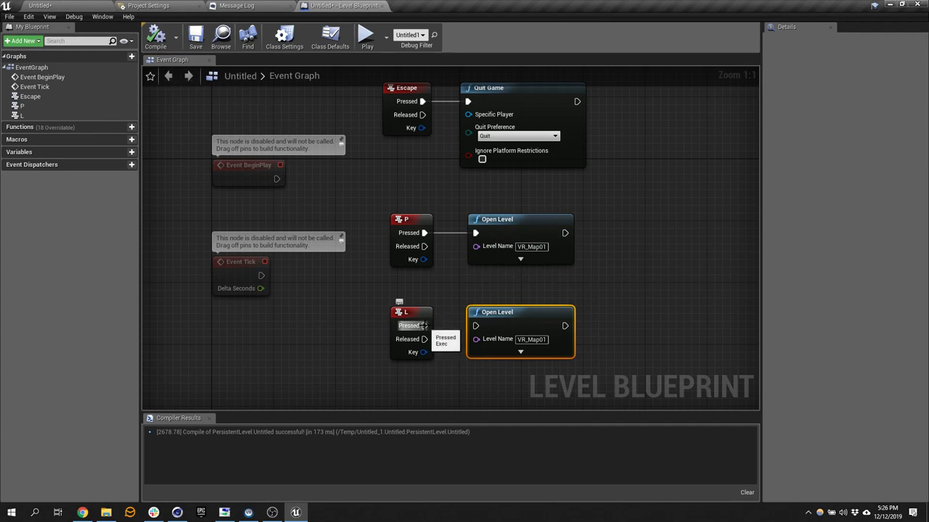
drag(424, 326, 475, 326)
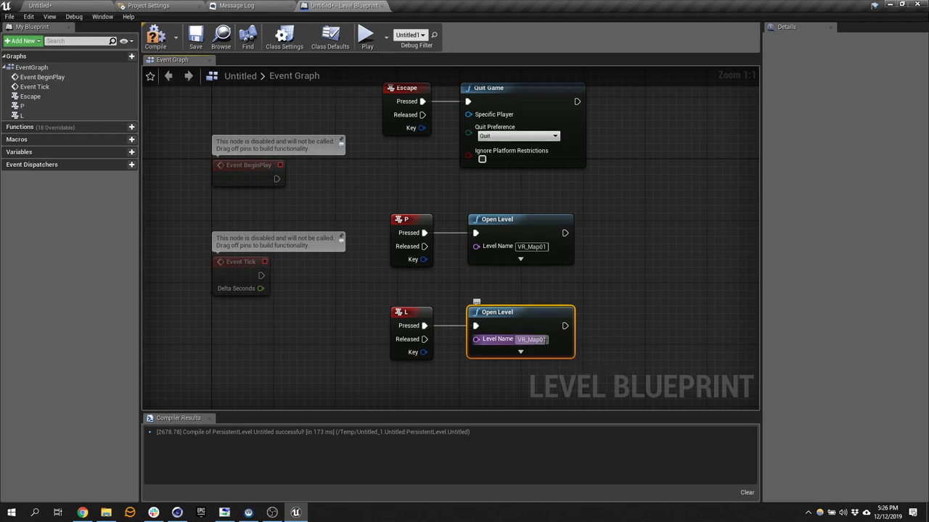
click(546, 339)
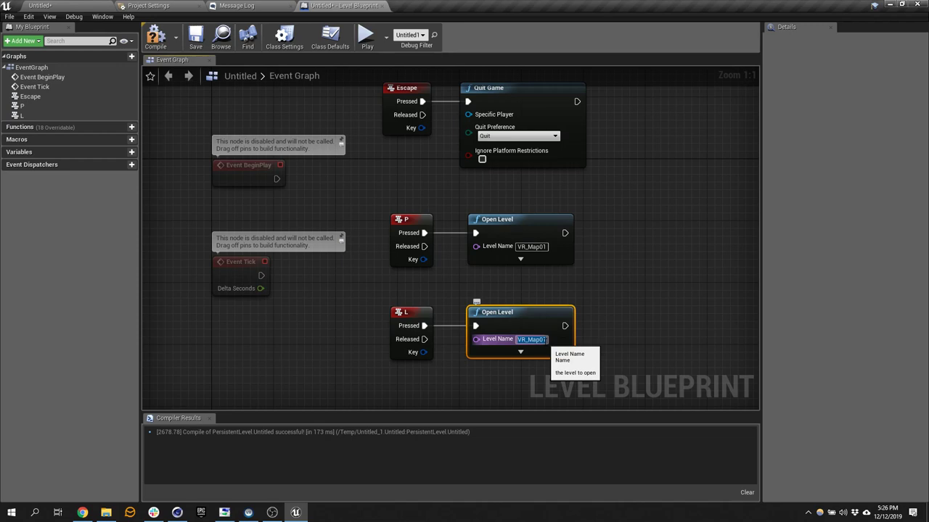
click(607, 318)
Step: Save the level as 'Loading' and set the lower Open Level's Level Name to Loading
key(ctrl+s)
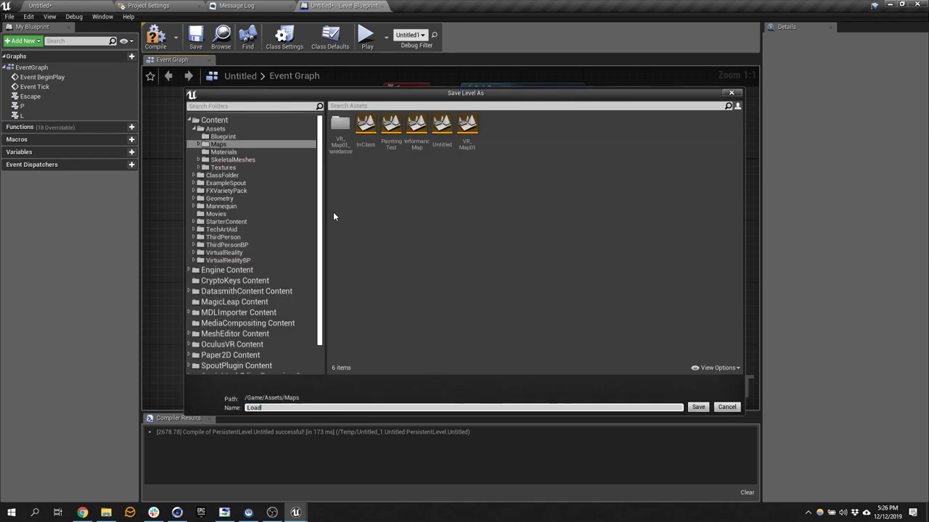
text(ing)
key(Return)
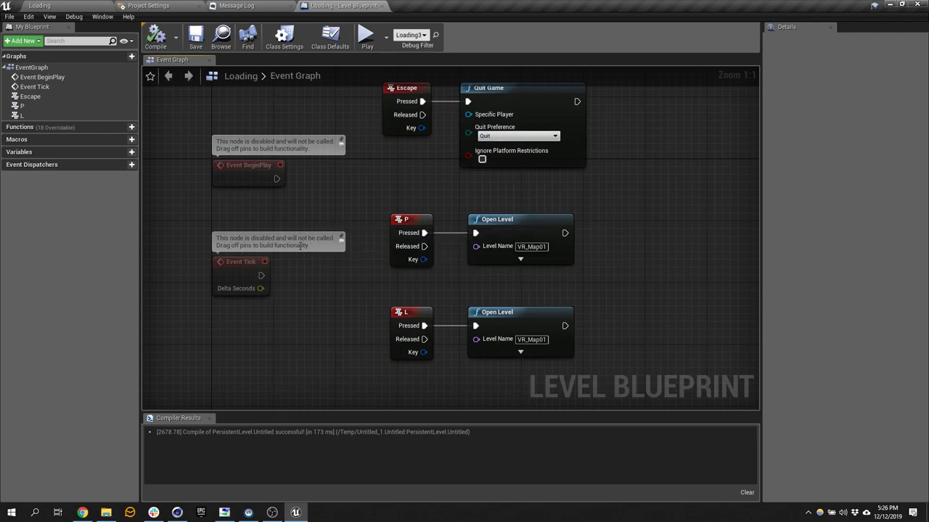
click(544, 339)
key(BackSpace)
key(BackSpace)
key(BackSpace)
key(BackSpace)
key(BackSpace)
key(BackSpace)
key(BackSpace)
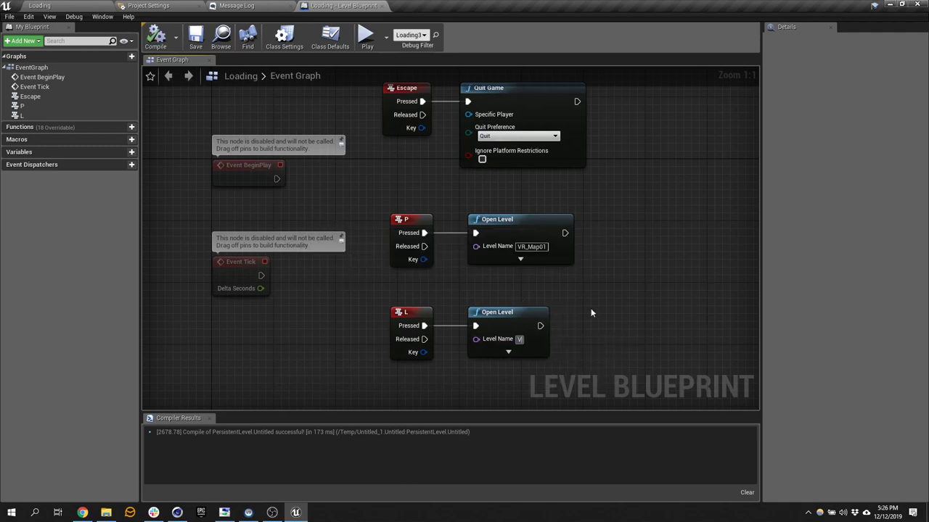
key(BackSpace)
text(Loading)
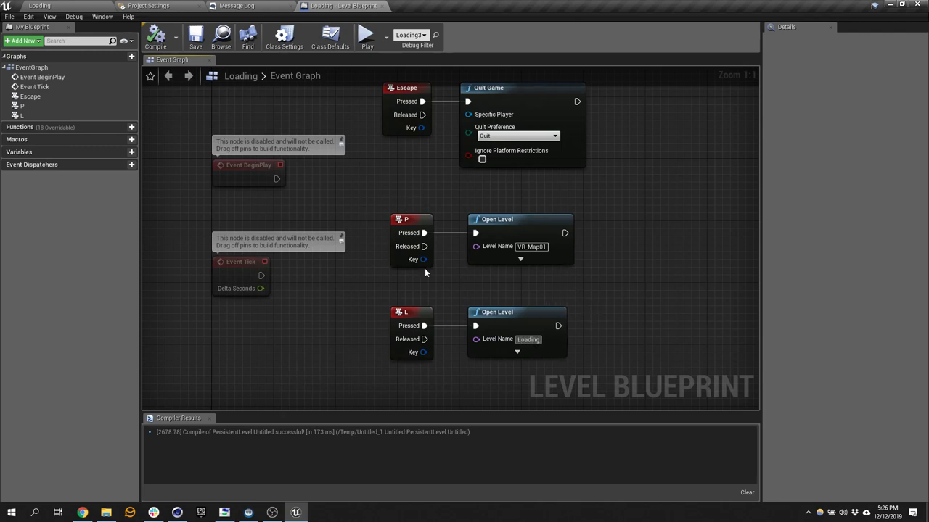
Step: Add a Reset Orientation and Position node below the existing nodes
right_drag(429, 273, 434, 238)
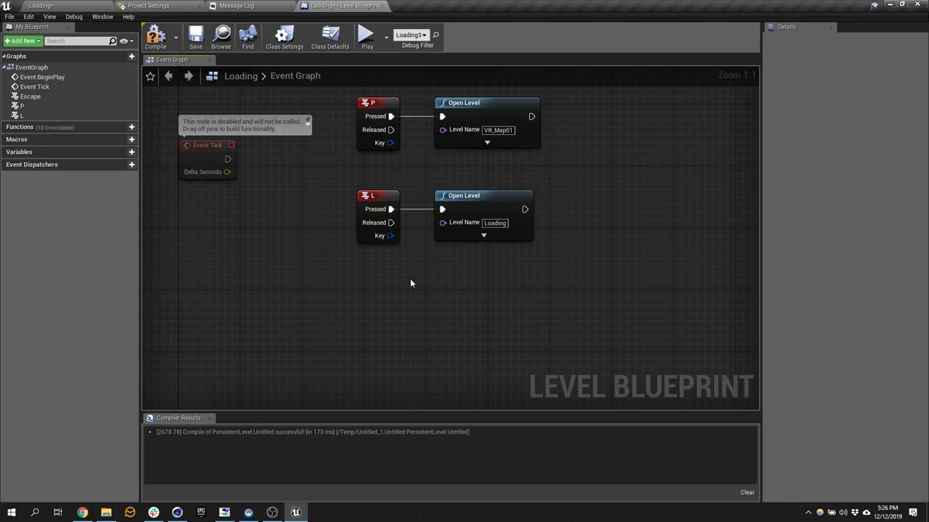
right_click(367, 284)
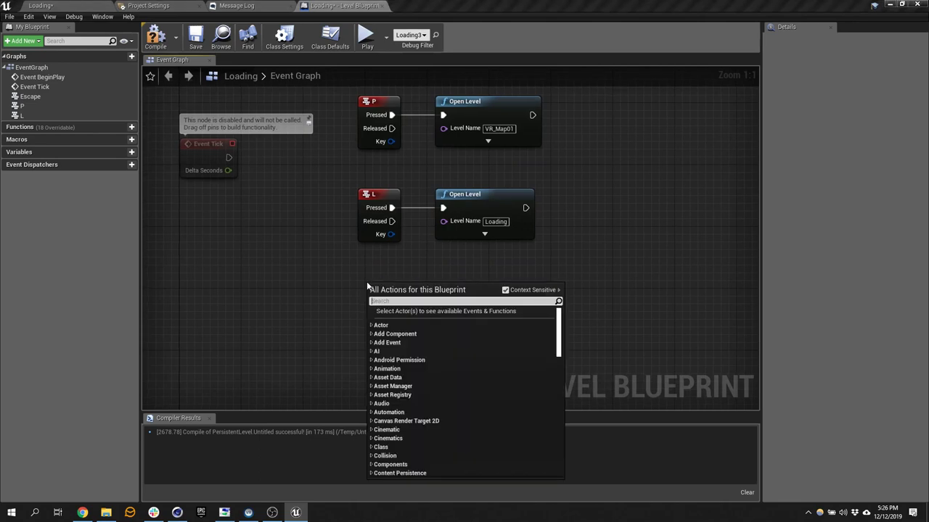
text(reset)
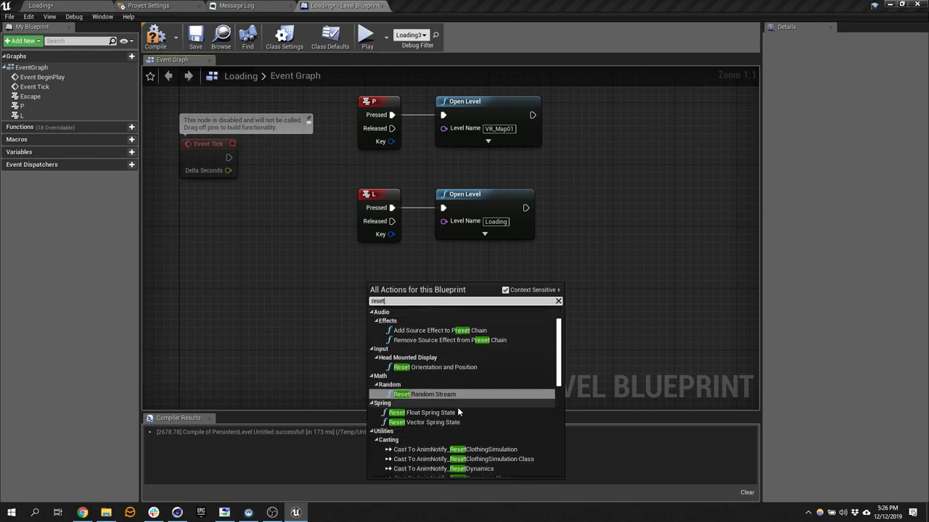
click(463, 368)
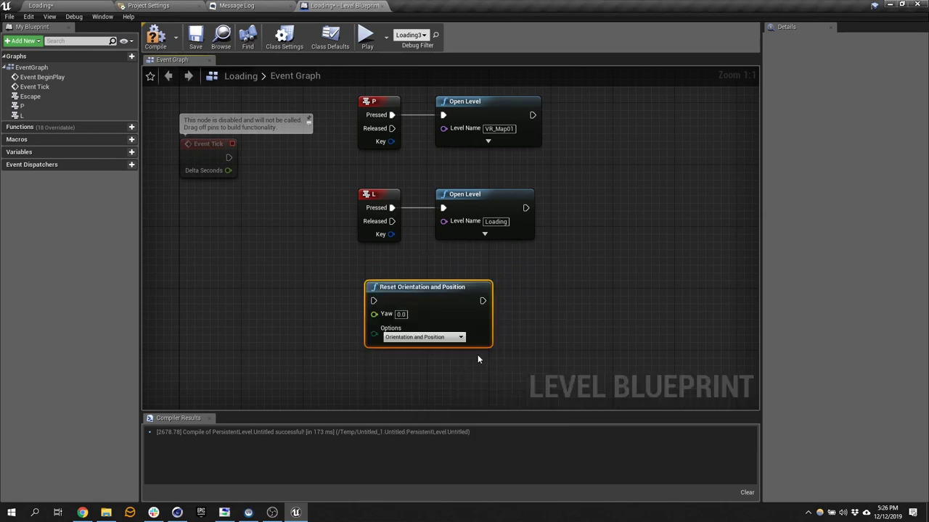
drag(491, 301, 505, 299)
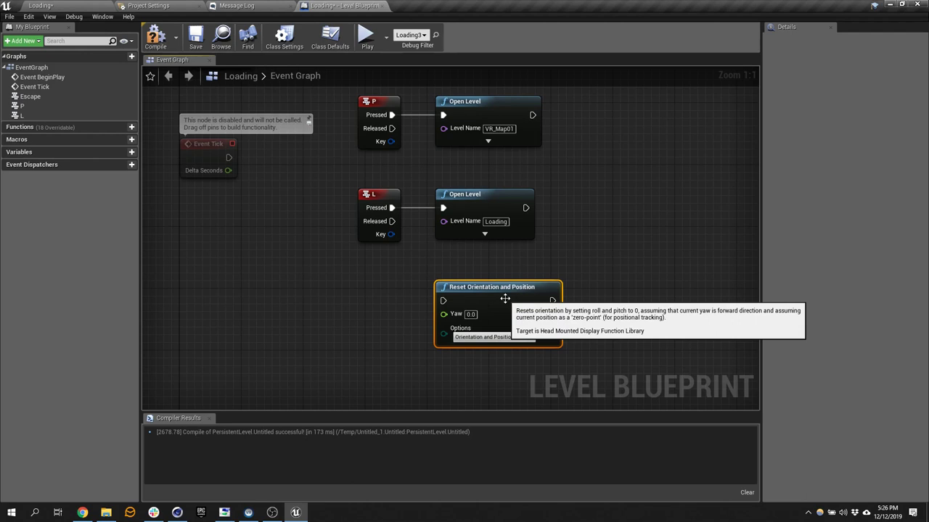
Step: Add an R key event wired to Reset Orientation and Position, then select all nodes
right_click(354, 300)
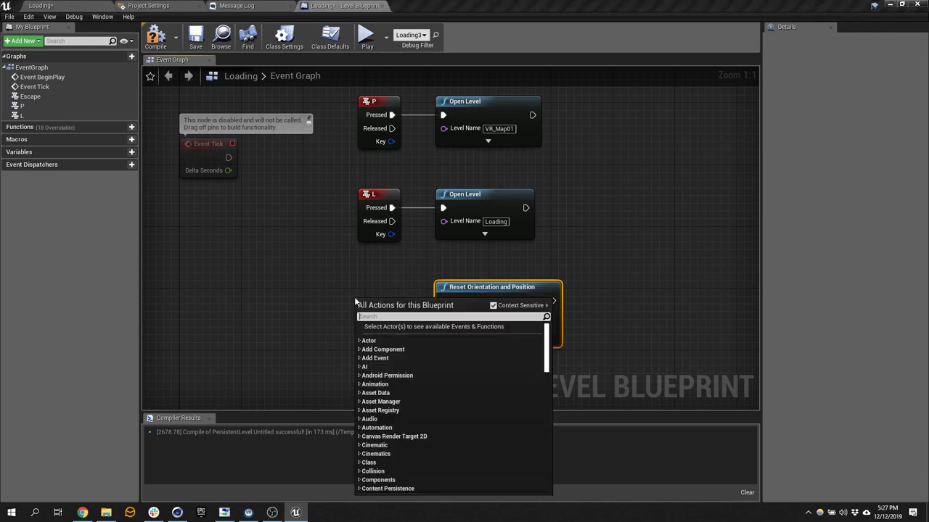
text(input r)
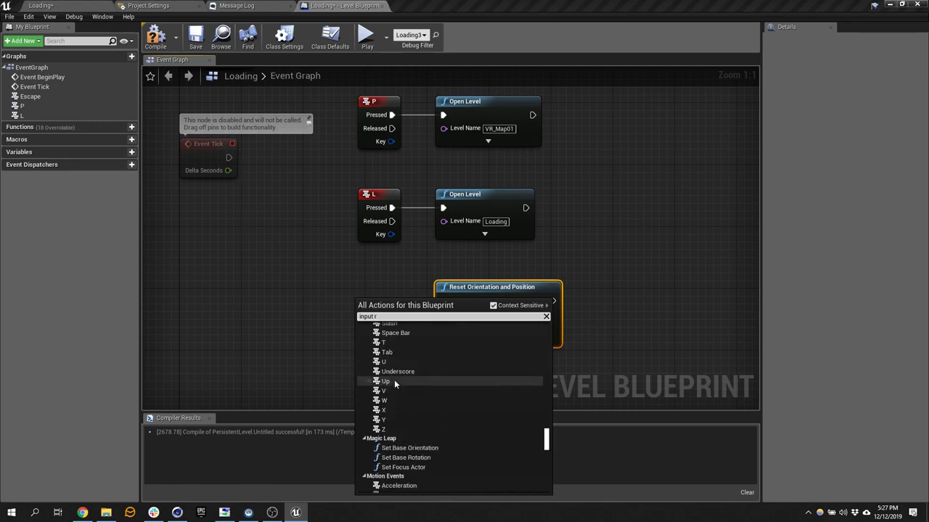
scroll(394, 381, up, 5)
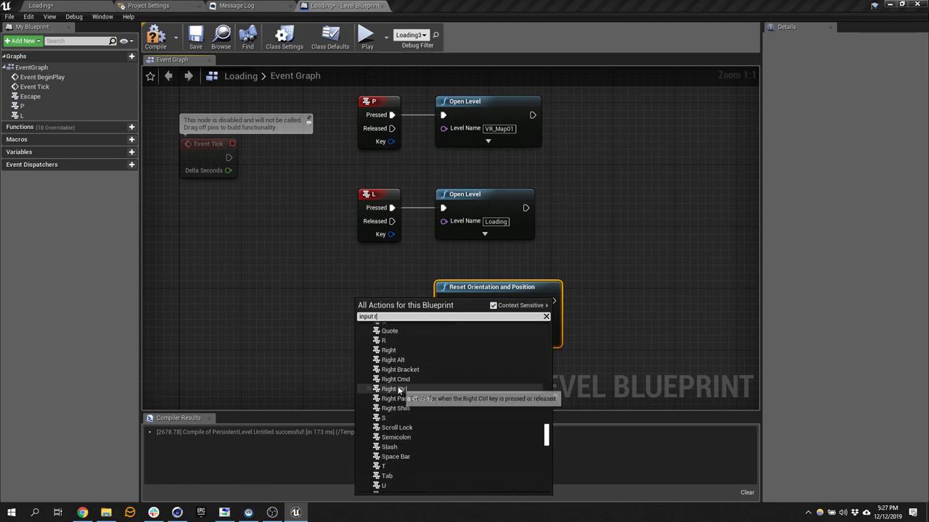
click(385, 340)
drag(392, 316, 381, 296)
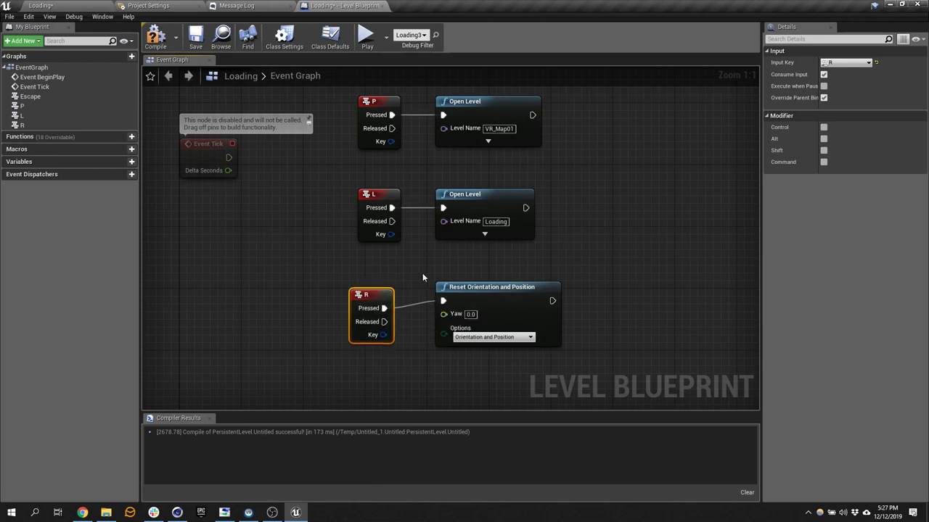
scroll(414, 277, down, 3)
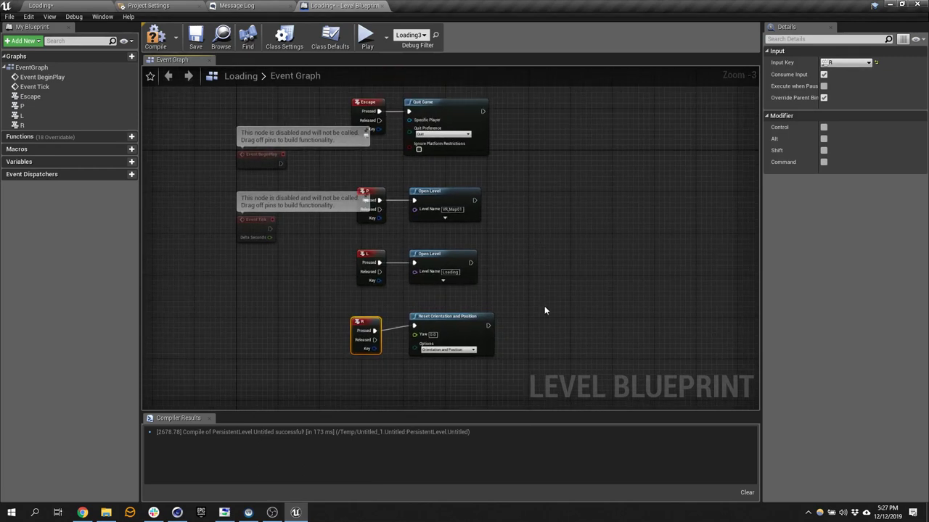
drag(506, 375, 348, 94)
Step: Save the Loading map and open VR_Map01, saving the changed assets
key(ctrl+s)
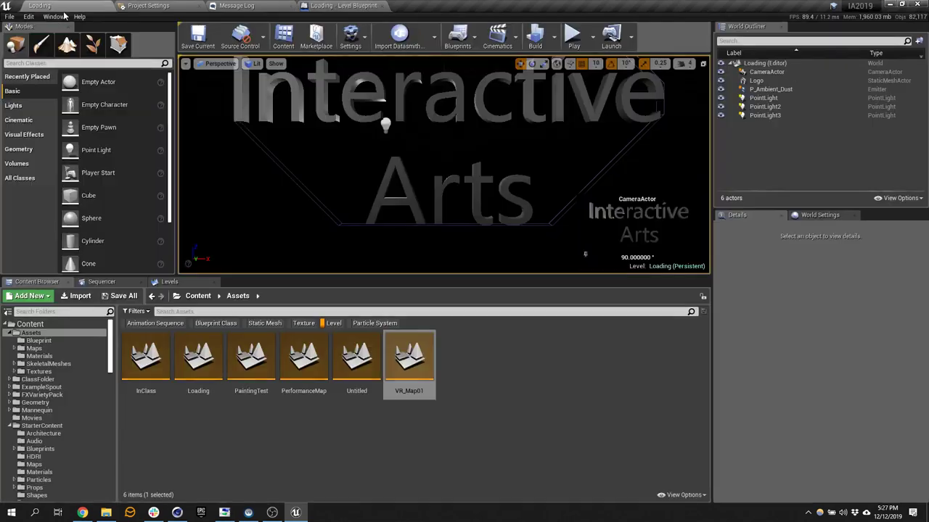
click(44, 5)
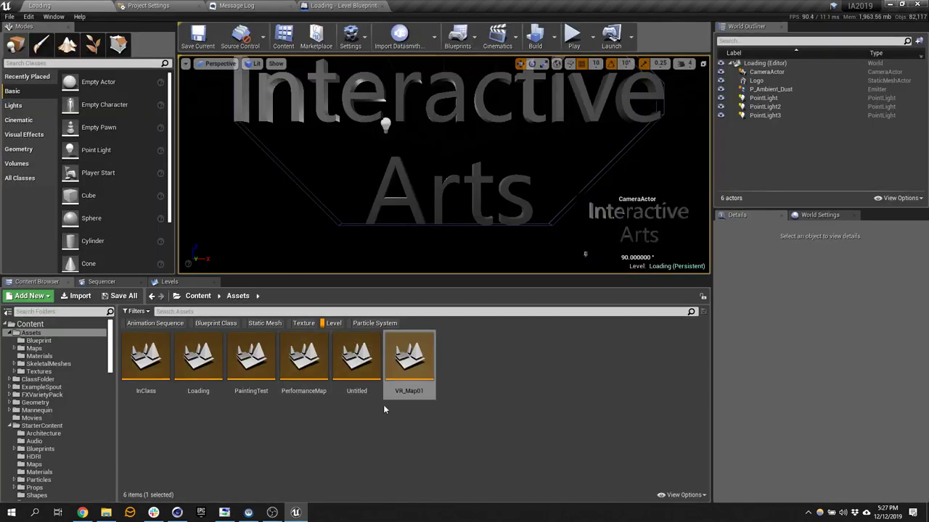
double_click(388, 361)
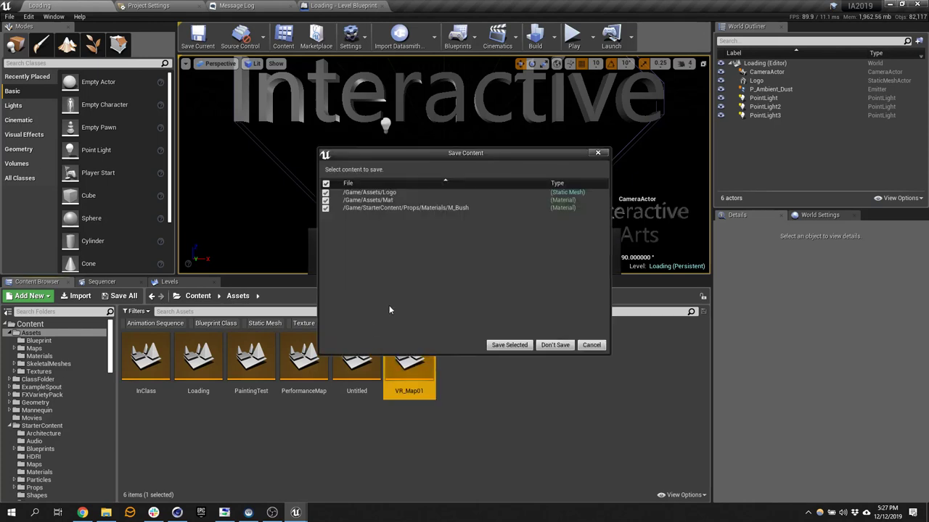
click(491, 343)
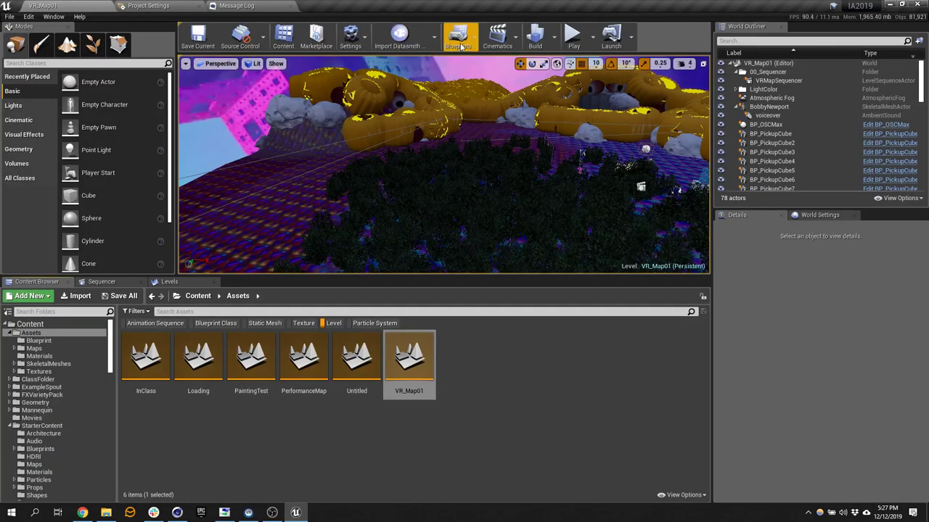
Step: Paste the Open Level node into VR_Map01's level blueprint and compile it
click(457, 37)
click(490, 118)
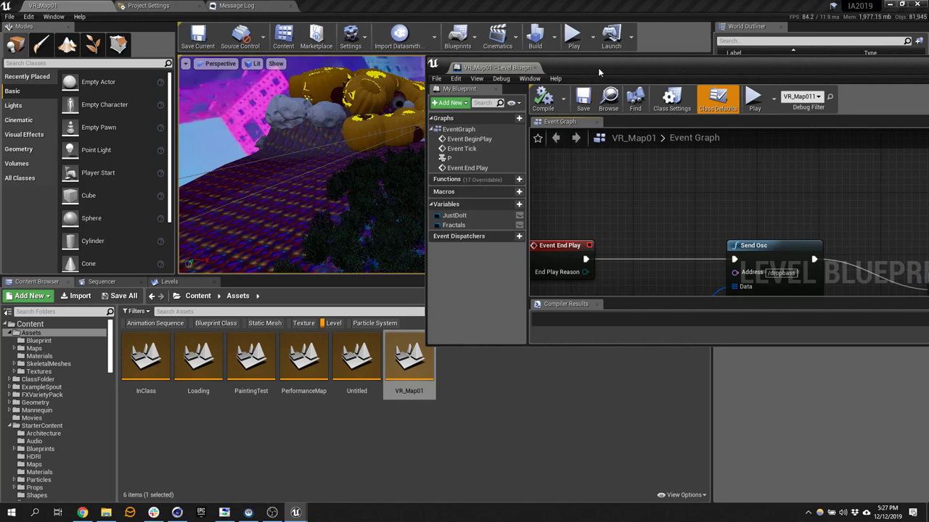
double_click(510, 68)
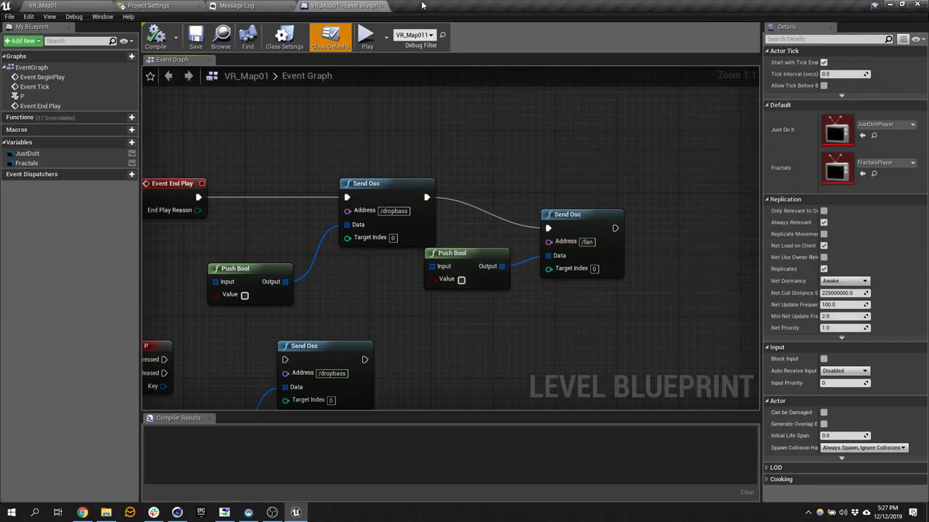
right_drag(474, 101, 529, 213)
key(ctrl+v)
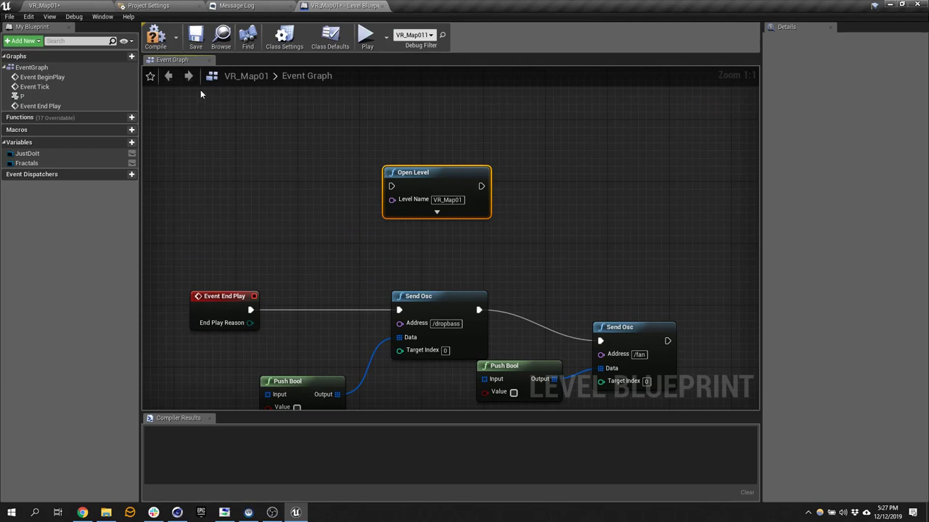
click(157, 47)
Step: Reopen the Loading level, saving VR_Map01 first
click(87, 6)
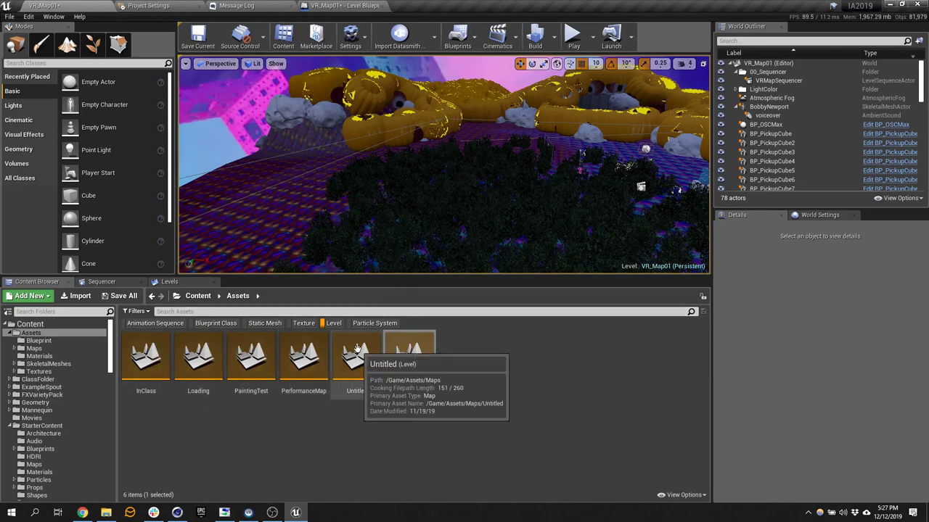
double_click(198, 356)
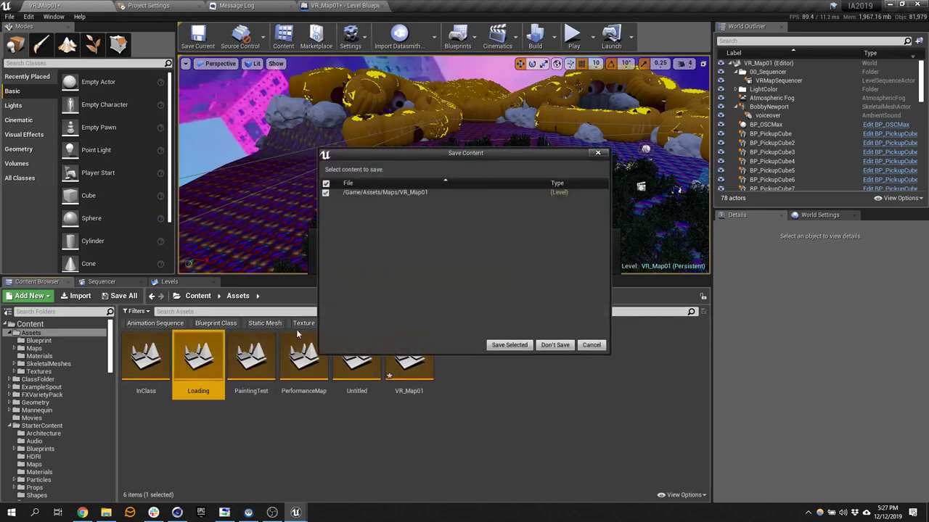
click(507, 345)
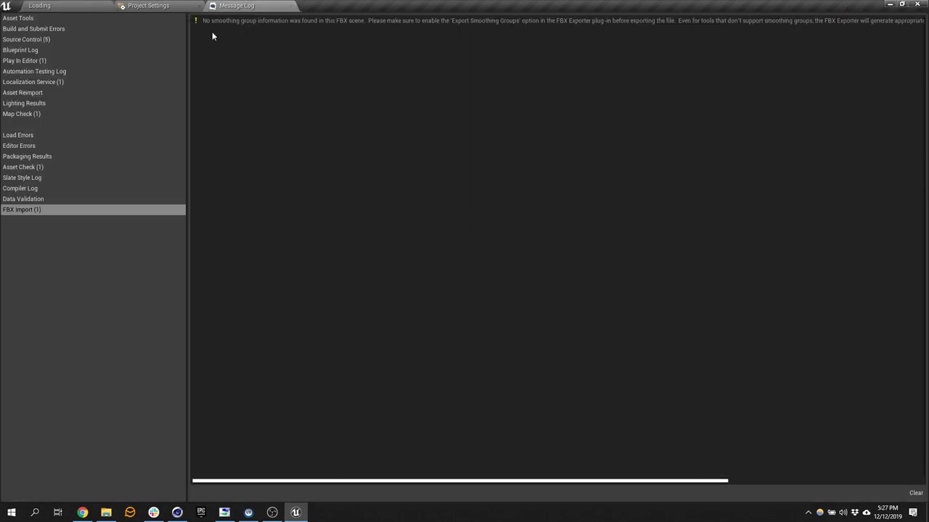
click(84, 6)
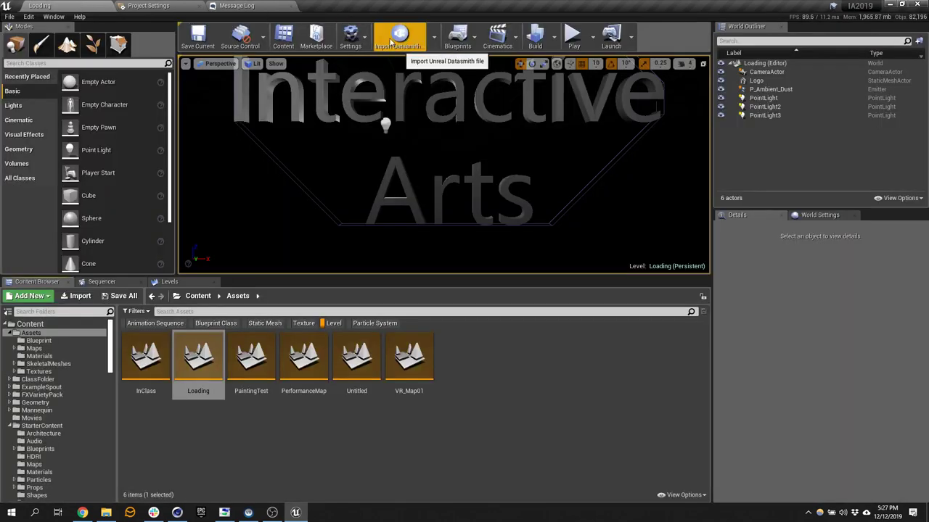
Step: Open the Loading level blueprint, then switch to the VR_Map01 level
click(457, 37)
click(480, 122)
scroll(753, 227, down, 2)
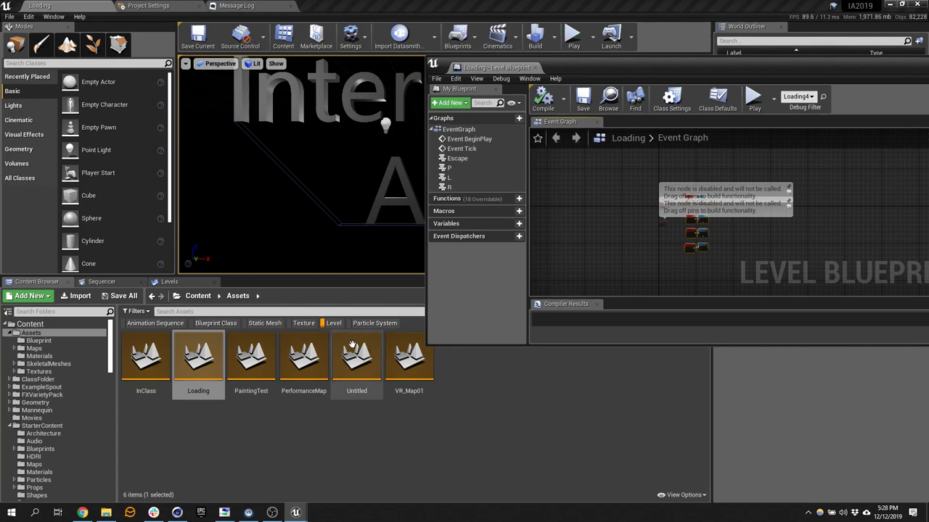
click(410, 359)
double_click(410, 359)
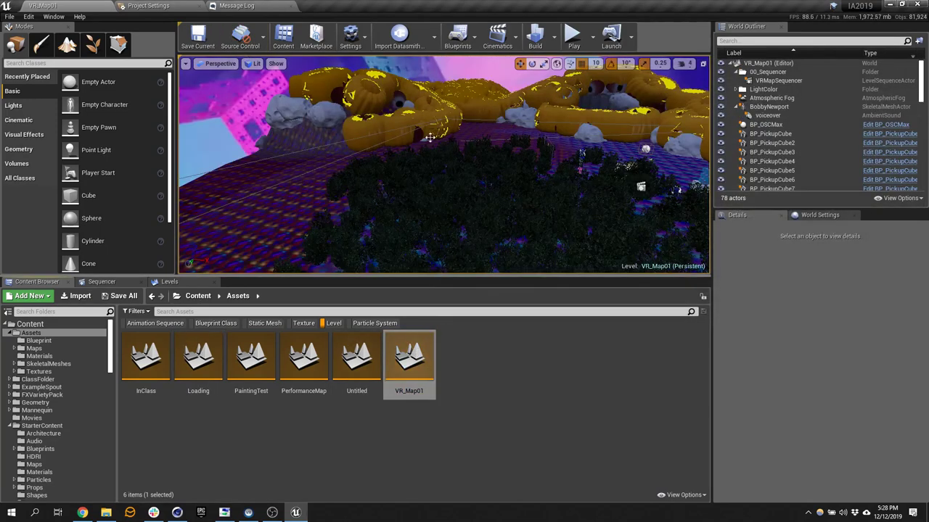
Step: Paste the P, L and R key event nodes into VR_Map01's level blueprint, compile and save
click(457, 37)
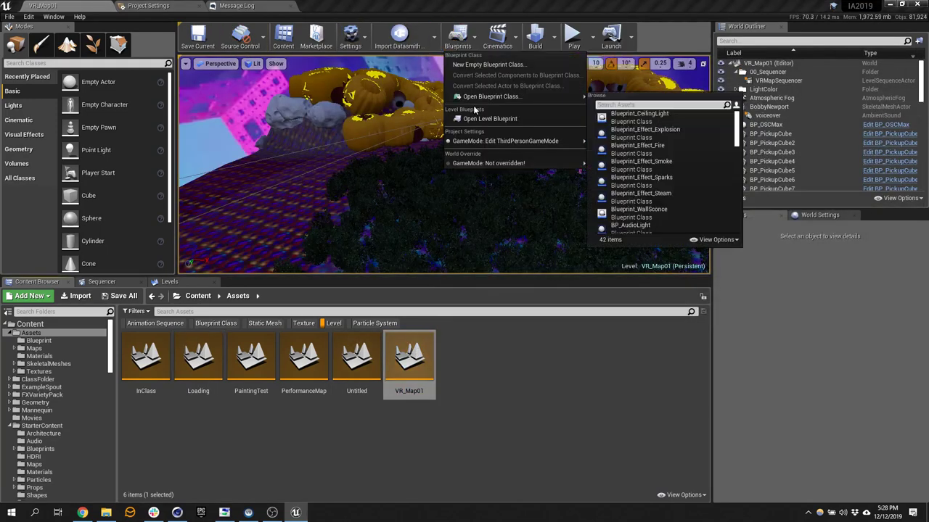
click(478, 118)
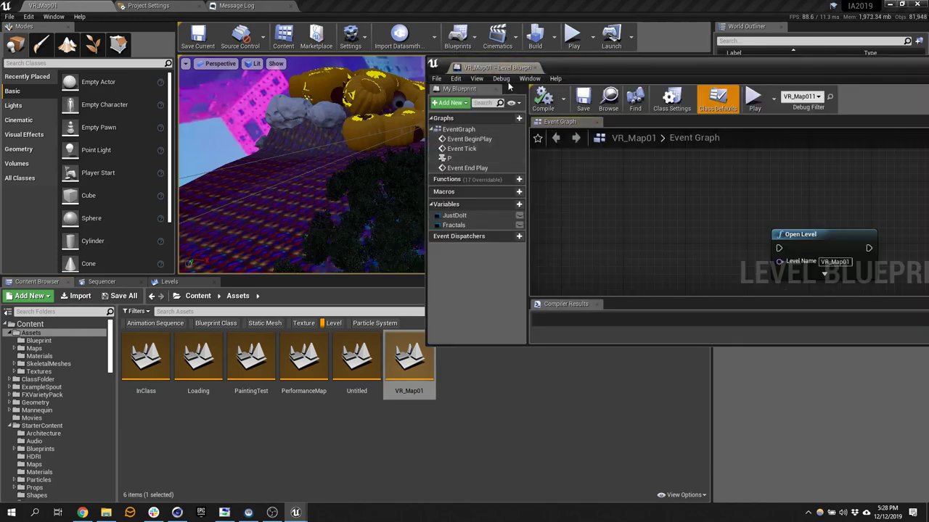
double_click(499, 67)
right_drag(517, 168, 410, 232)
key(ctrl+v)
scroll(617, 232, down, 4)
scroll(615, 203, up, 3)
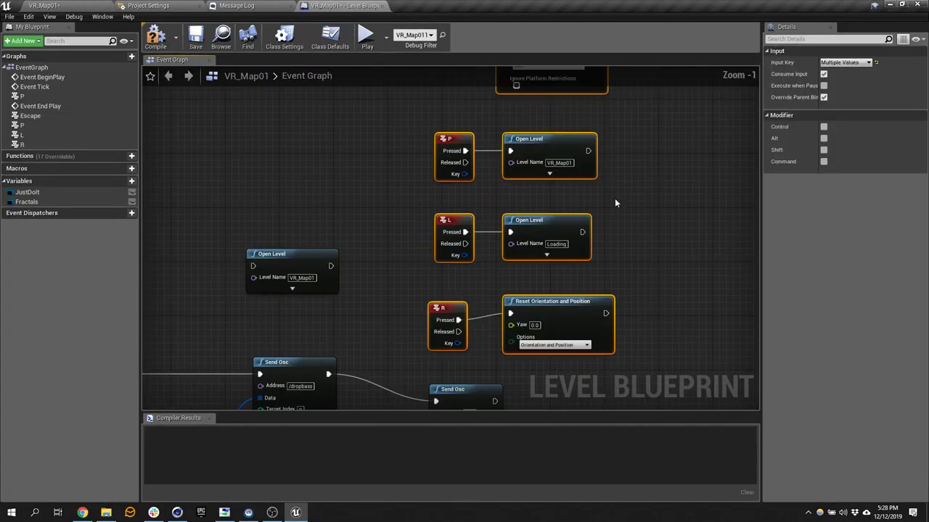
click(155, 36)
click(196, 36)
click(85, 5)
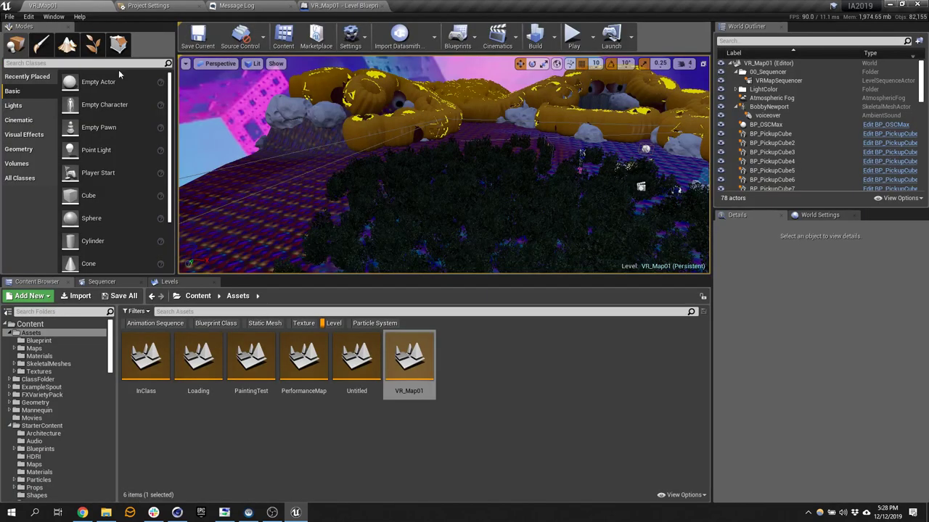
Step: Open the Loading level, test-play it, then orbit to face the Interactive Arts logo
double_click(198, 357)
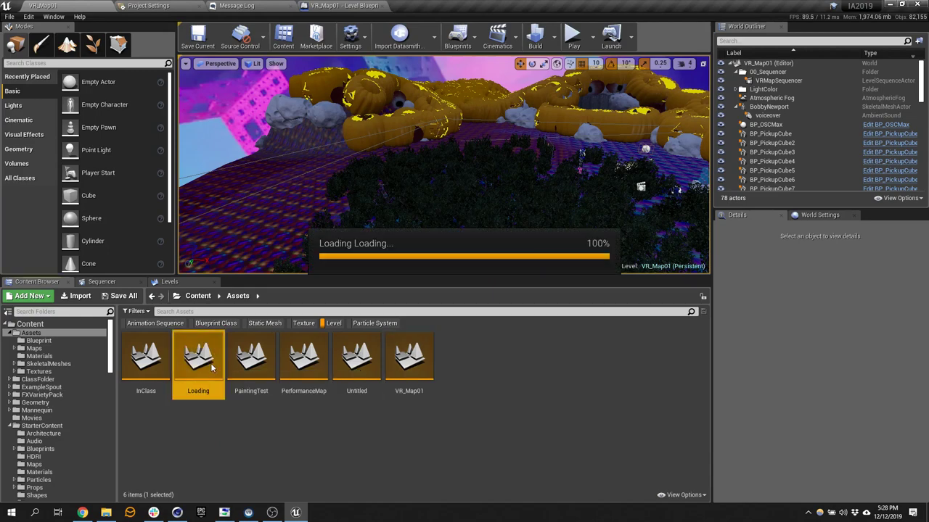
click(42, 5)
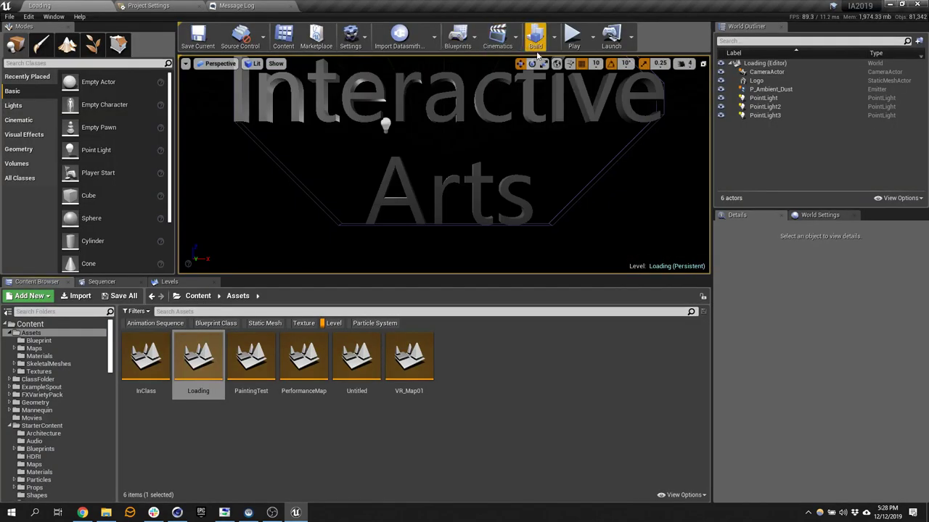
click(571, 40)
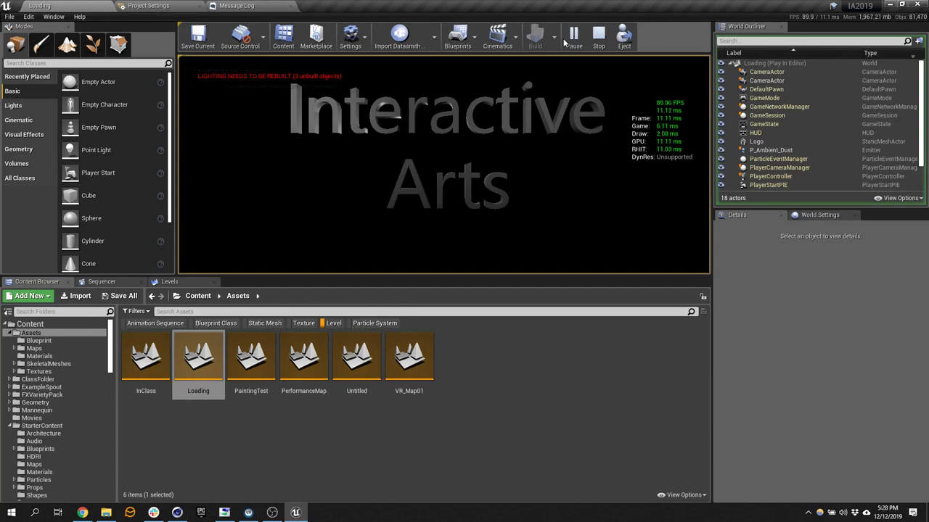
click(608, 93)
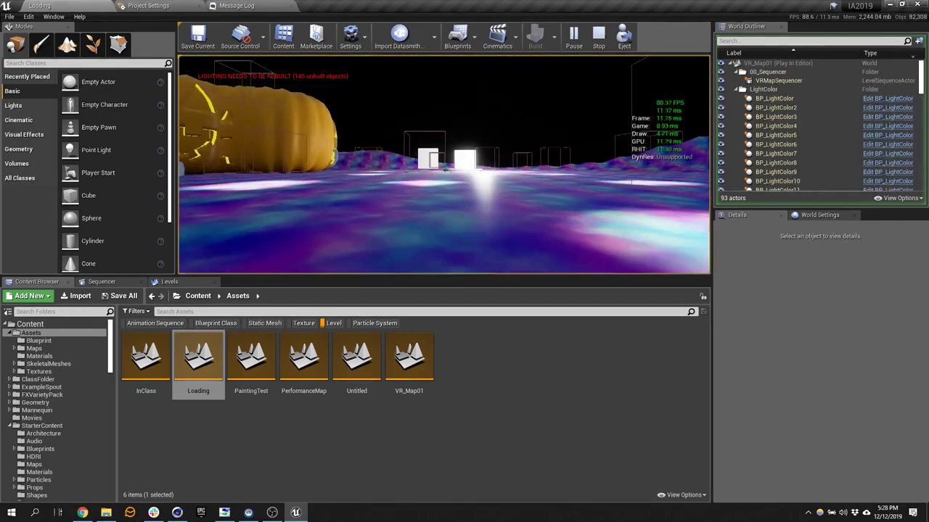
key(Escape)
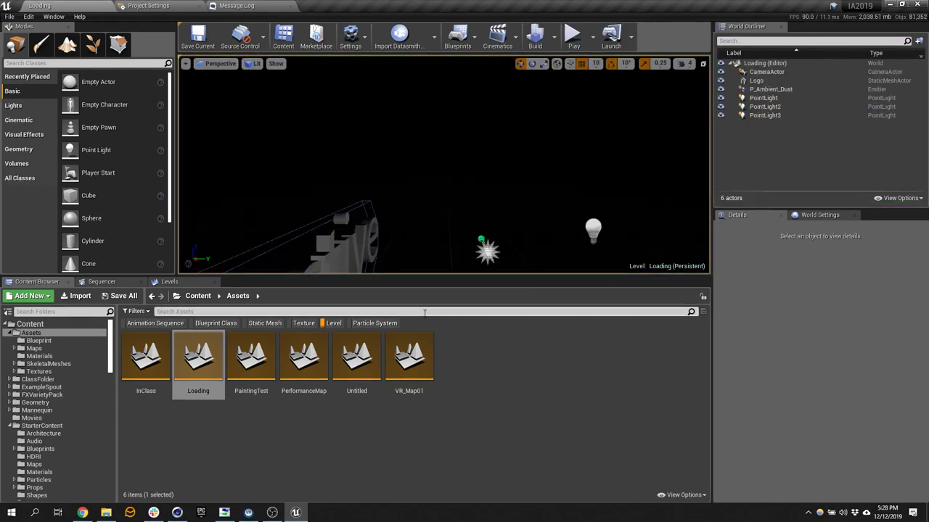
alt+drag(397, 198, 393, 78)
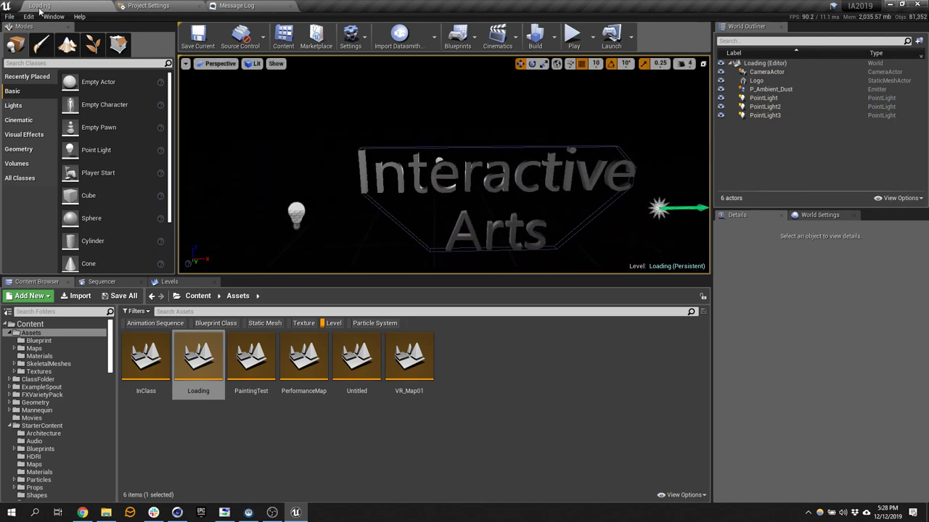
Step: In Maps & Modes, set Game Default Map to Loading and Default GameMode to GameMode
key(ctrl+Tab)
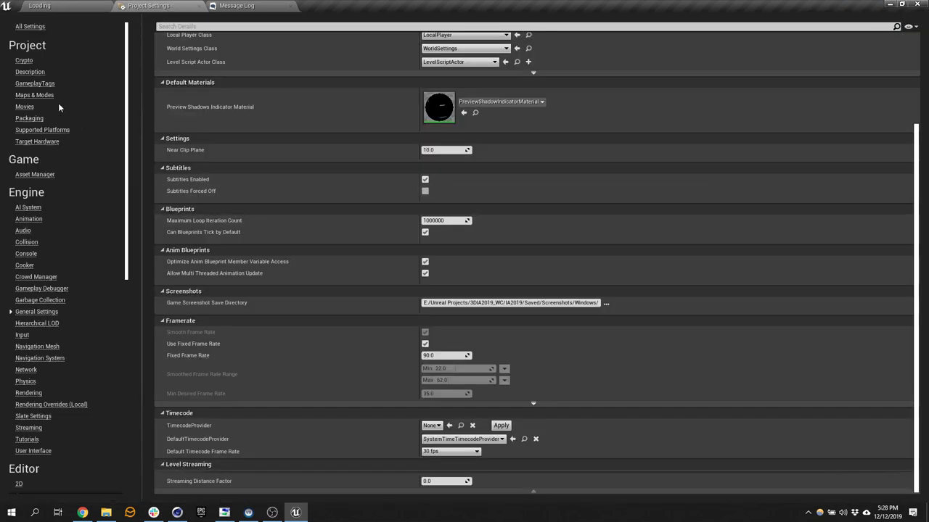
click(34, 95)
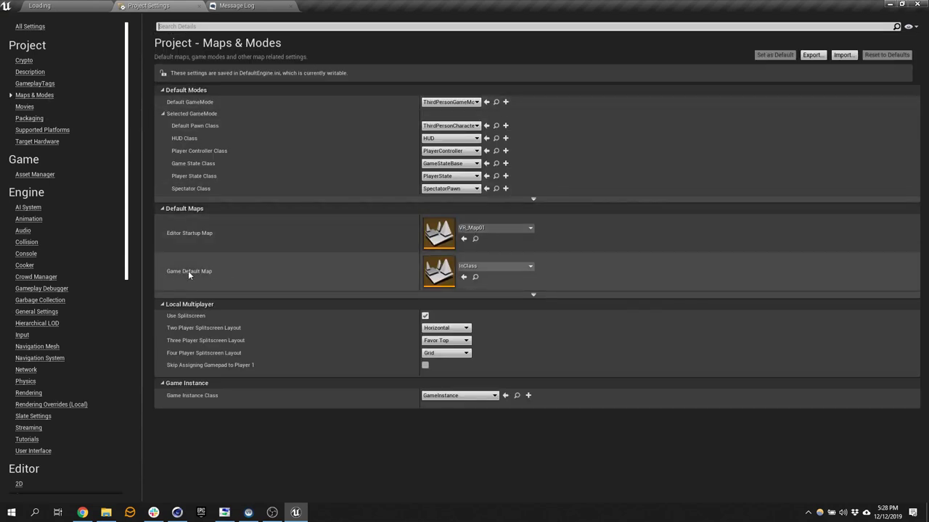
click(487, 265)
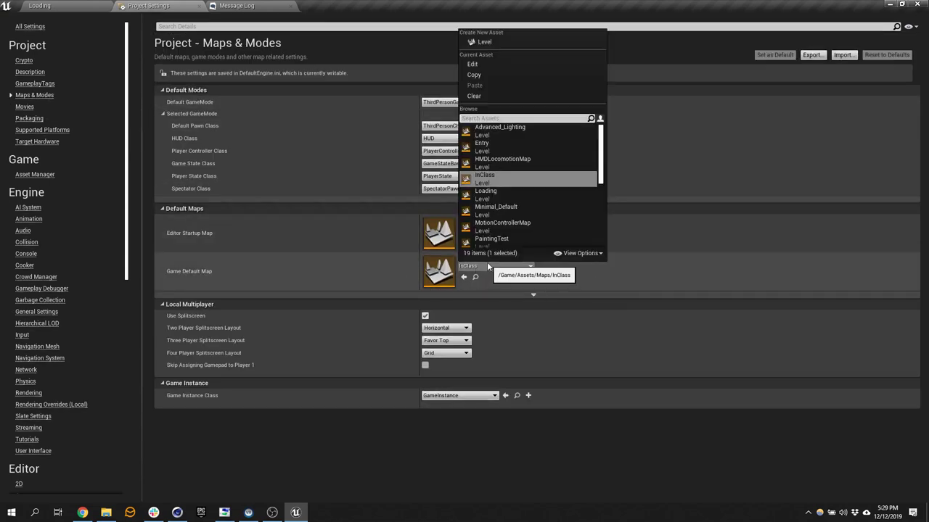
click(501, 190)
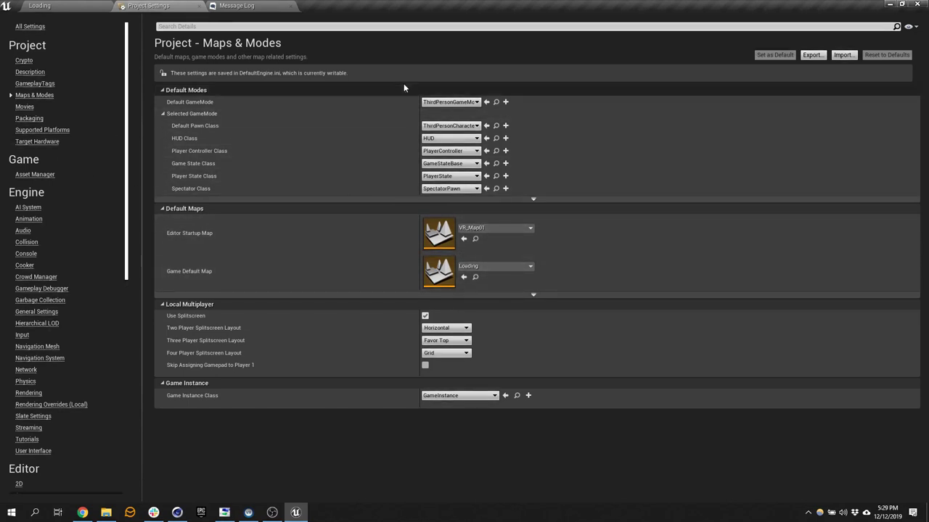
click(464, 105)
click(476, 131)
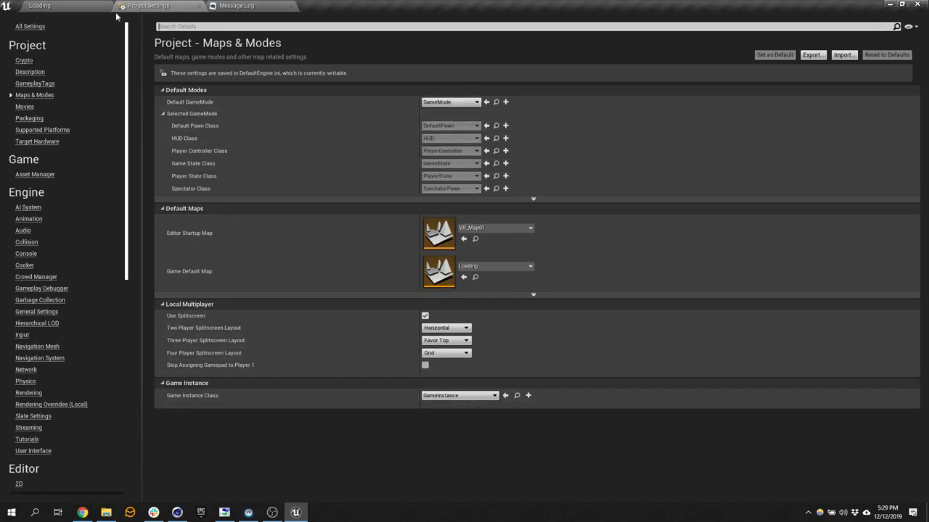
Step: Package the project for Windows (64-bit) with the Desktop as the output folder
click(39, 5)
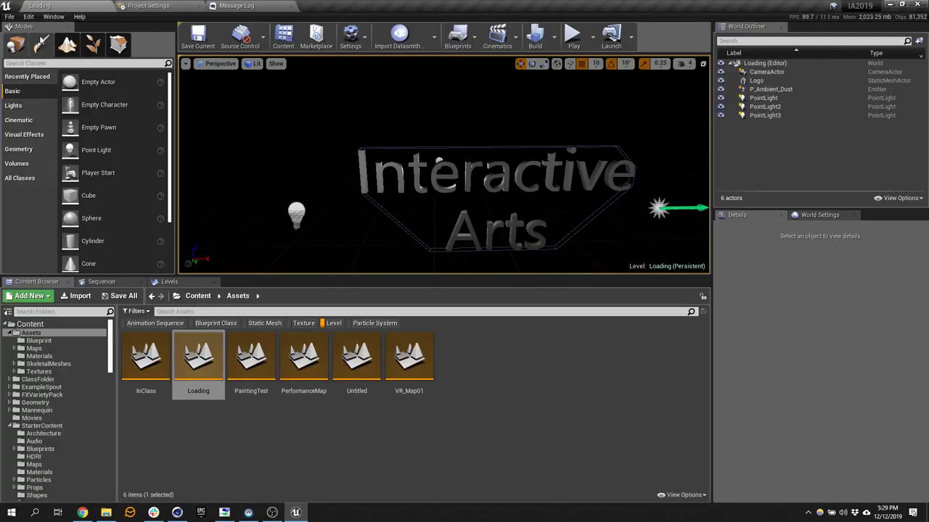
click(10, 15)
mouse_move(54, 196)
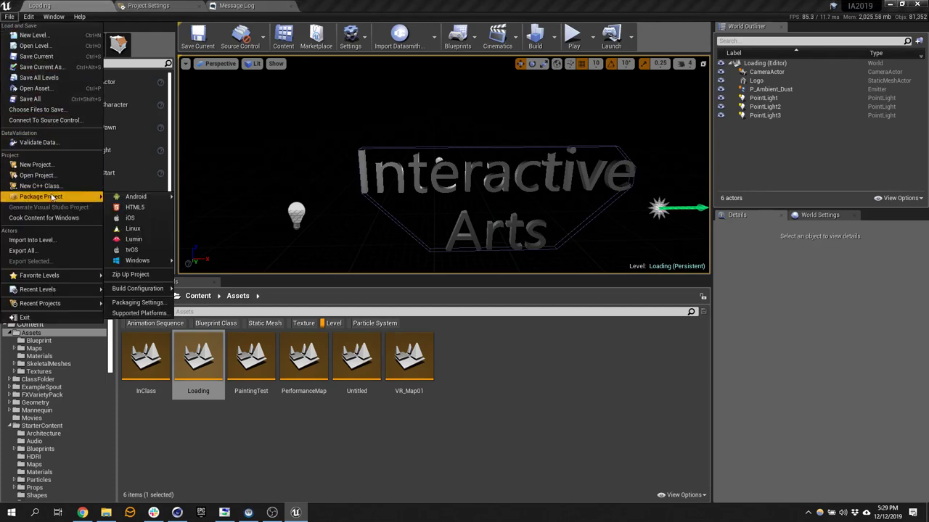
mouse_move(138, 260)
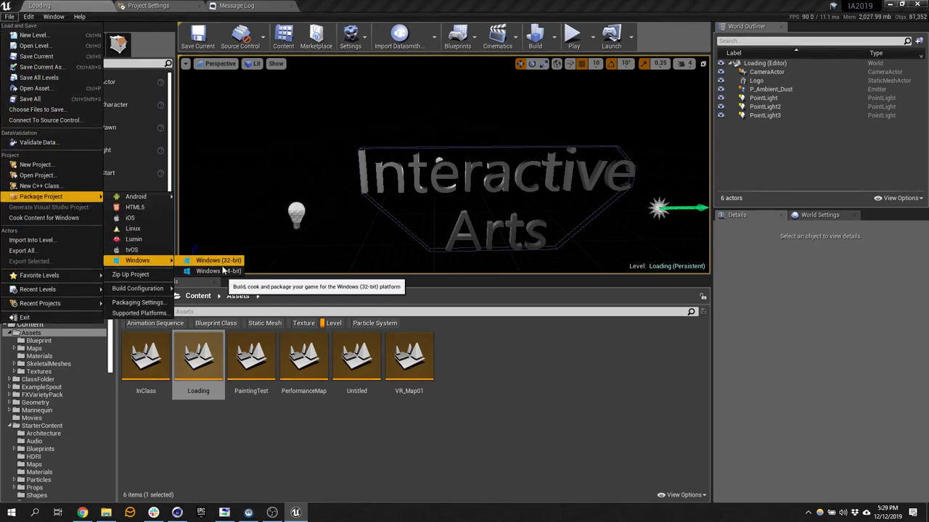
click(218, 270)
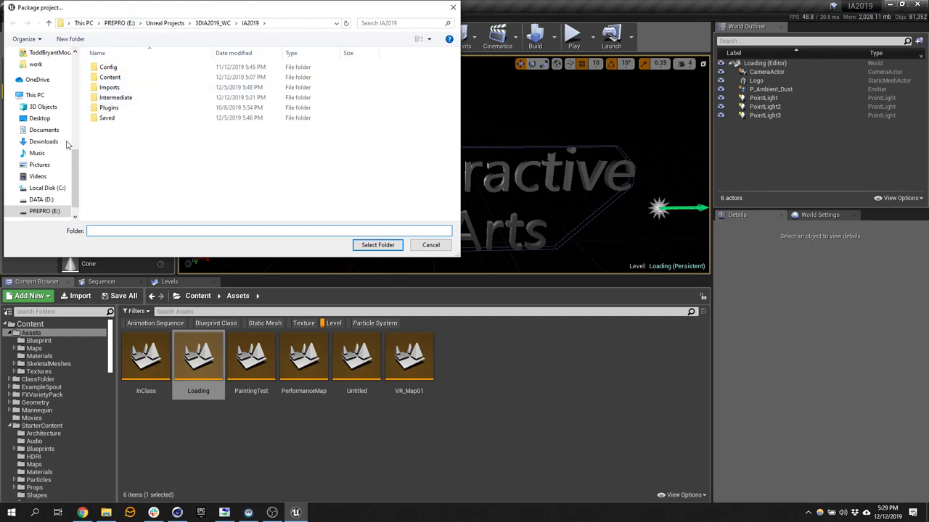
click(40, 118)
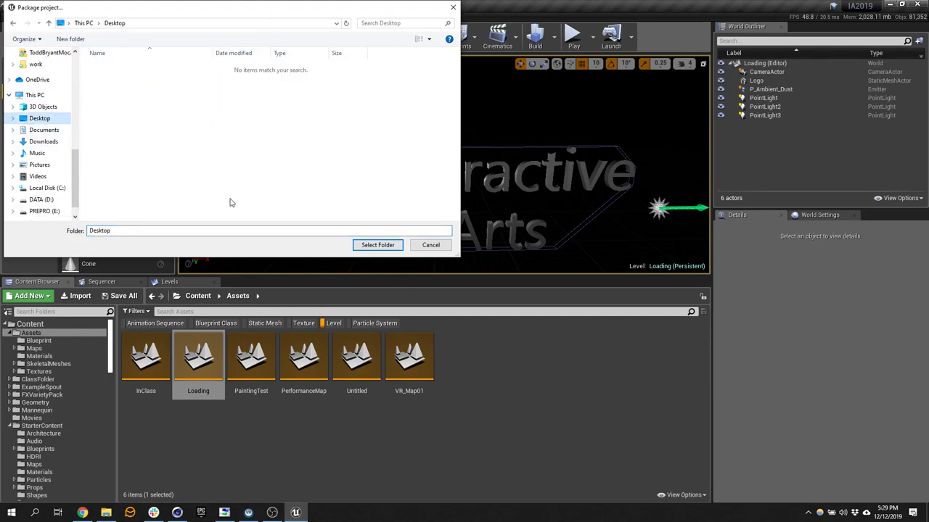
click(378, 247)
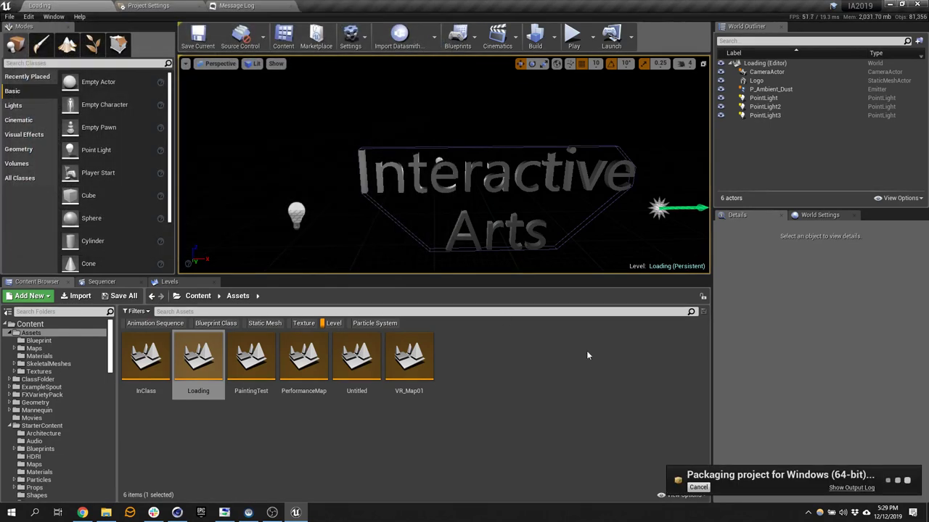
Step: Review the packaging output log, then go back to the Loading level editor
click(846, 490)
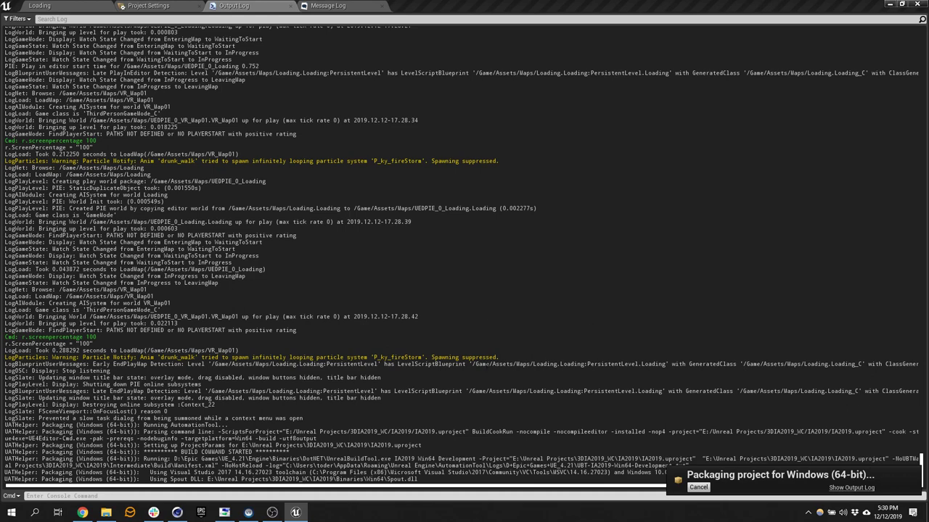
click(74, 5)
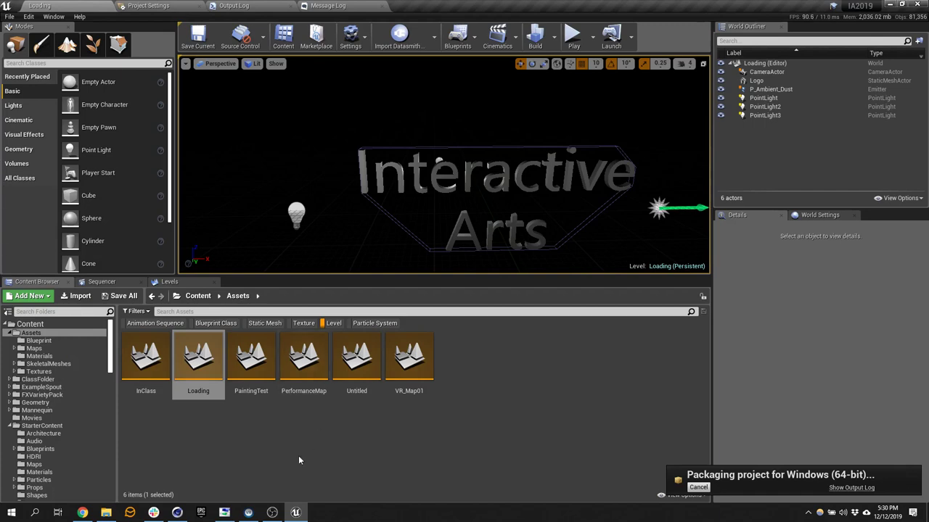
click(272, 512)
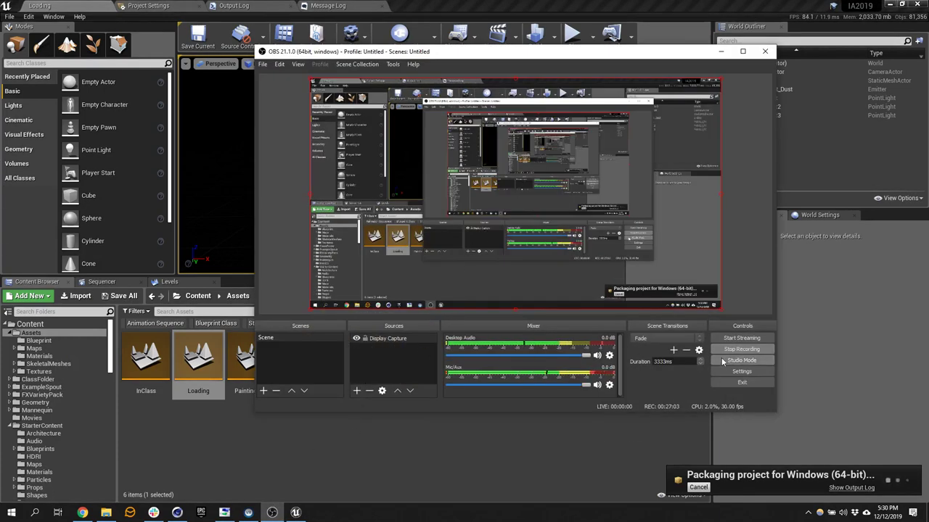